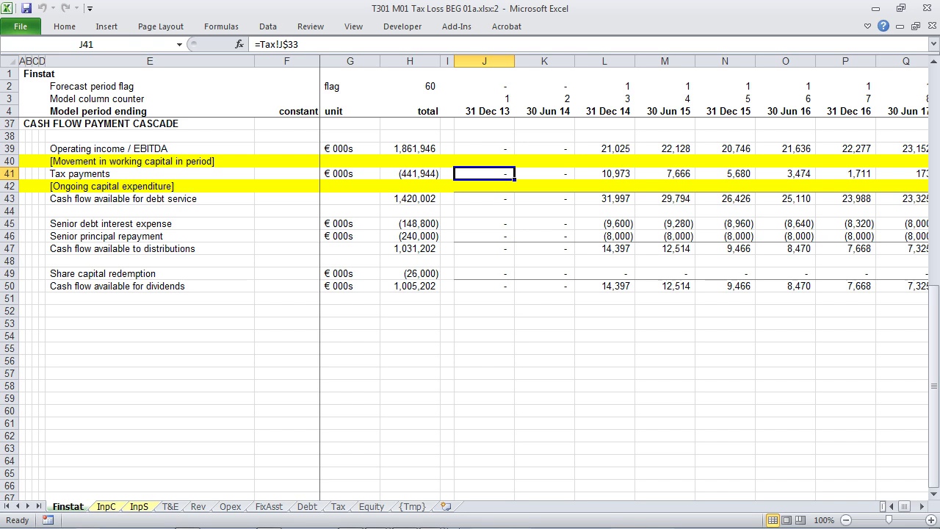
# Step: Chart the Tax payments row across all periods to check it, then delete the chart sheet
pyautogui.hotkey('ctrl', 'shift', 'Right')
pyautogui.press('F11')
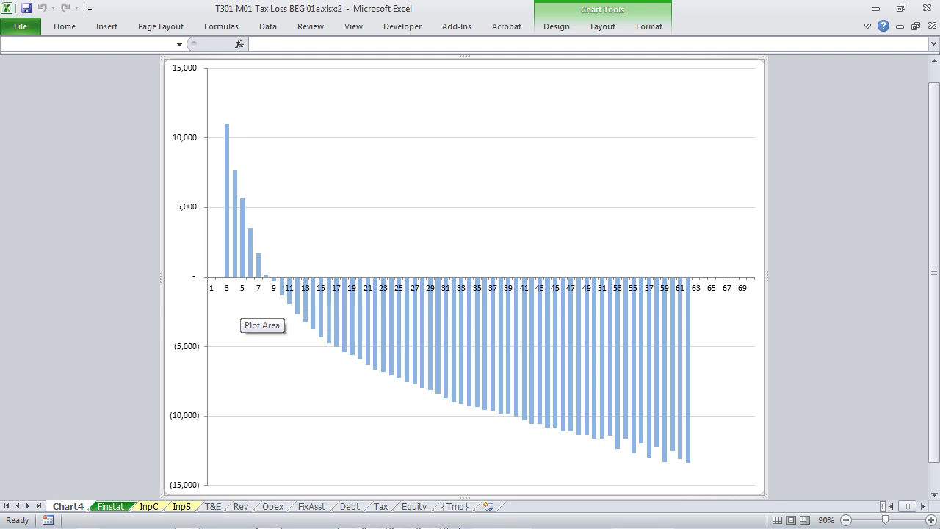
pyautogui.press('alt')
pyautogui.press('e')
pyautogui.press('l')
pyautogui.press('Return')
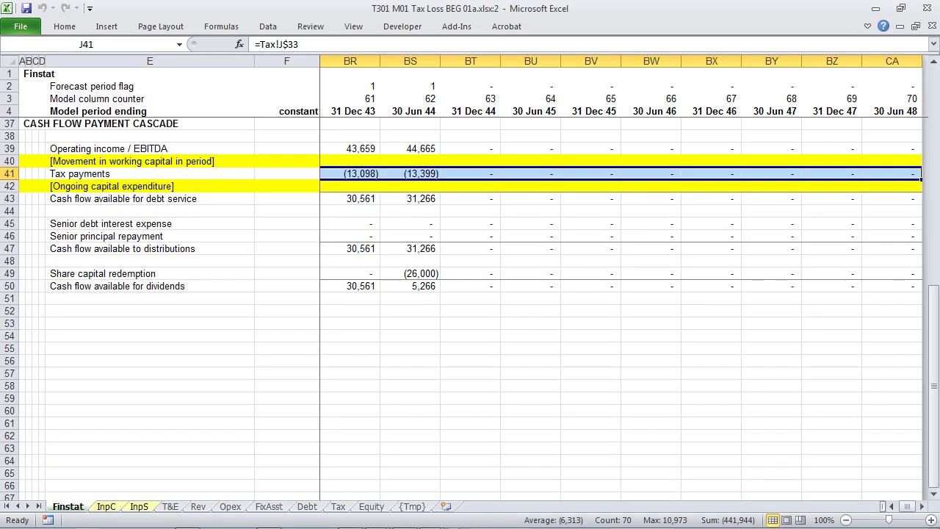
pyautogui.press('Home')
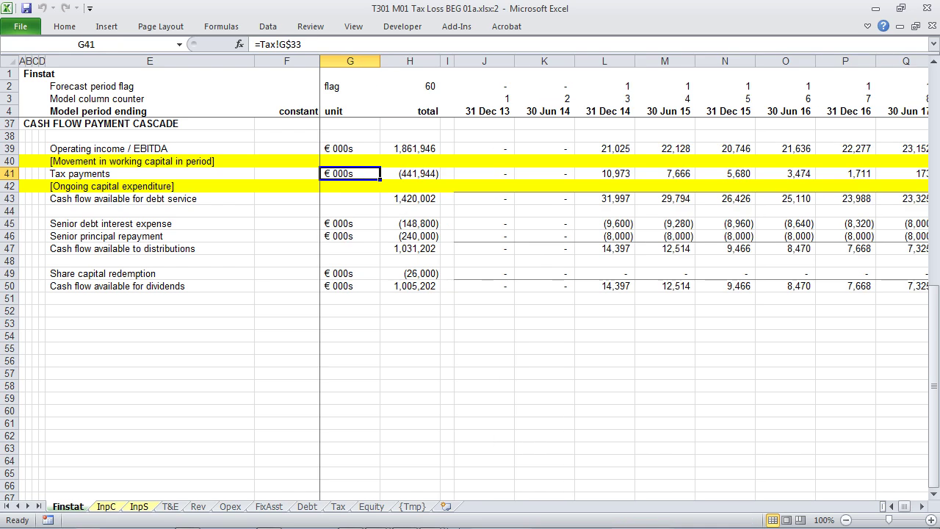
pyautogui.press('Right')
pyautogui.press('Right')
pyautogui.press('Right')
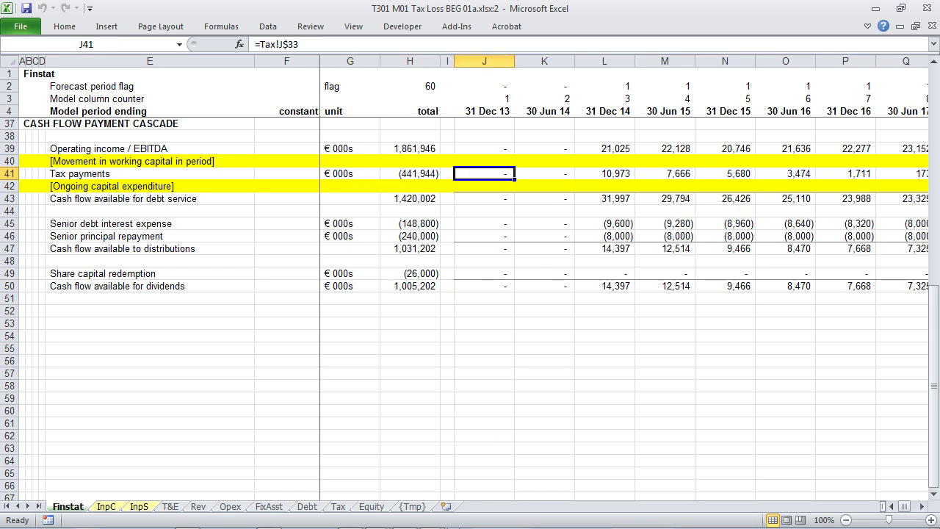
# Step: On the Tax sheet, inspect the Profit before tax link and tax depreciation formulas
pyautogui.hotkey('ctrl', 'Tab')
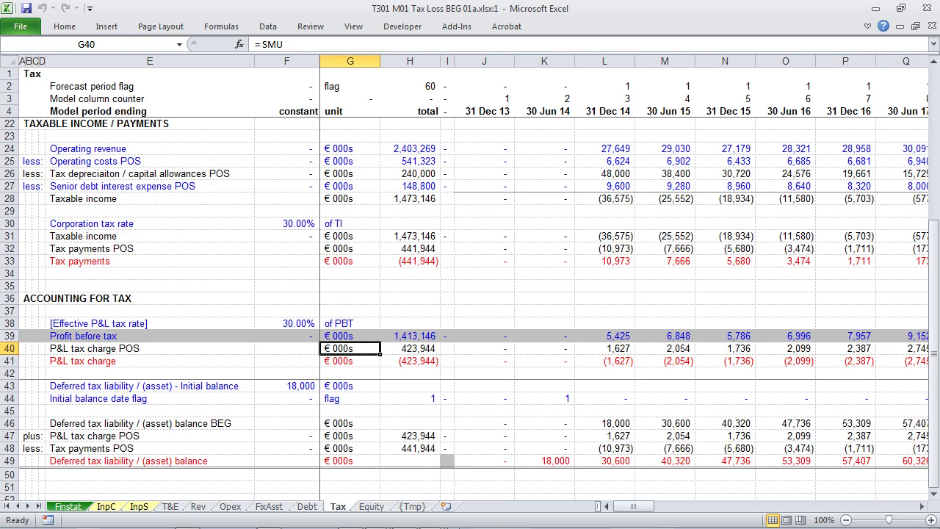
pyautogui.press('Right')
pyautogui.press('Right')
pyautogui.press('Right')
pyautogui.press('Up')
pyautogui.press('Up')
pyautogui.press('Up')
pyautogui.press('Up')
pyautogui.press('Up')
pyautogui.press('Up')
pyautogui.press('Up')
pyautogui.press('Up')
pyautogui.press('Up')
pyautogui.press('Up')
pyautogui.press('Up')
pyautogui.press('Up')
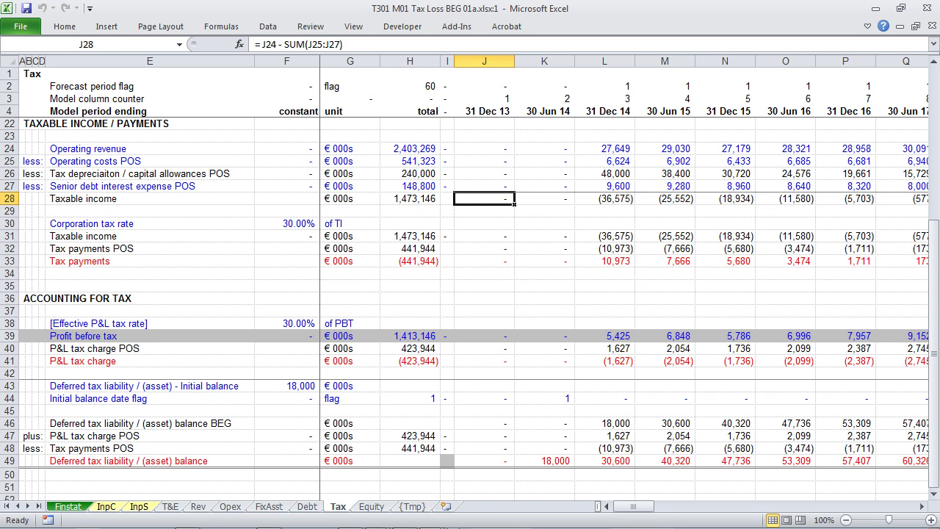
pyautogui.press('Up')
pyautogui.press('Up')
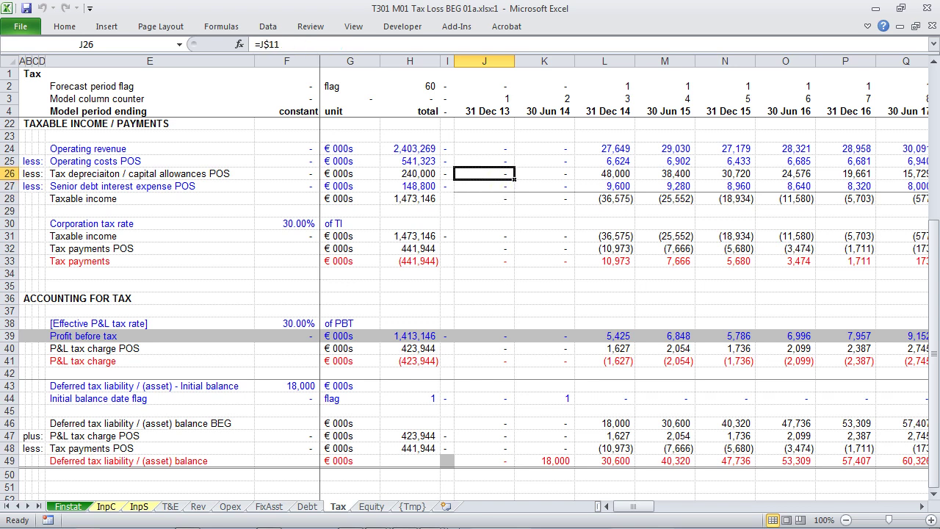
# Step: Chart the tax depreciation row across all periods, then delete the temporary chart sheet
pyautogui.hotkey('ctrl', 'shift', 'Right')
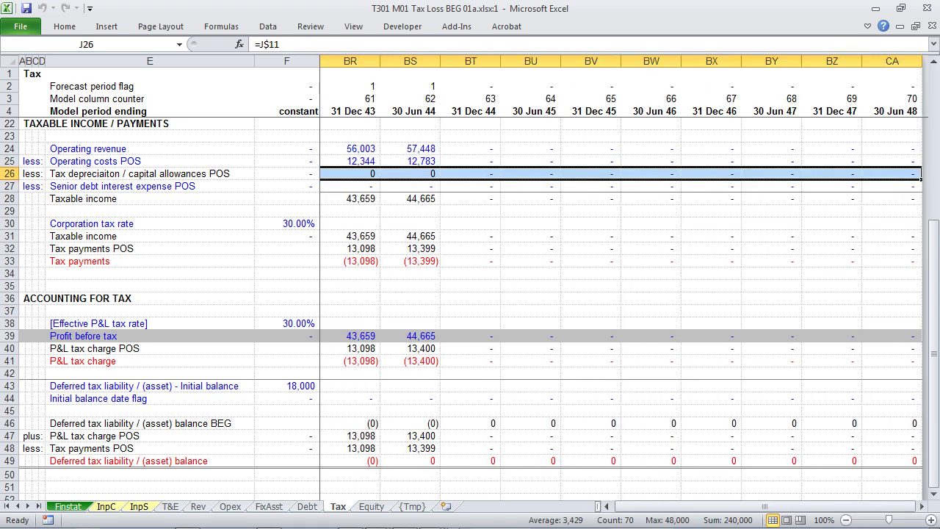
pyautogui.press('F11')
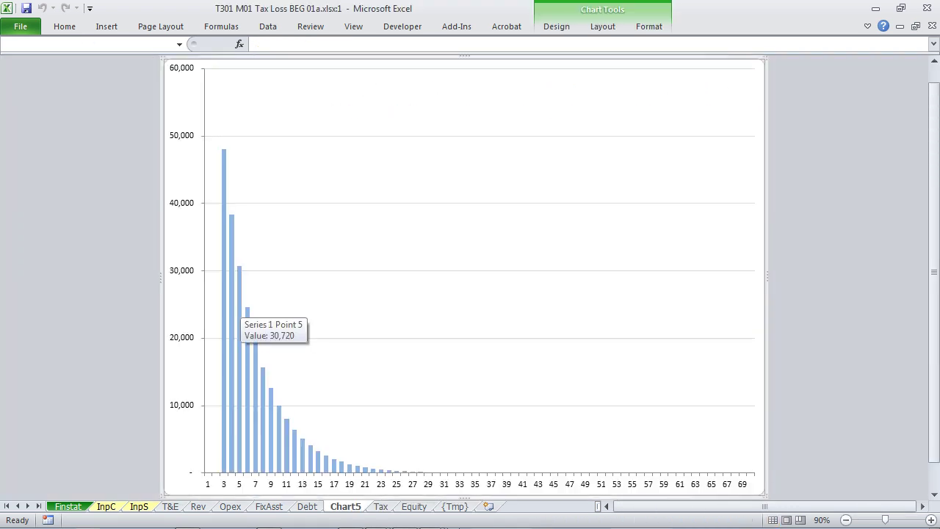
pyautogui.hotkey('alt', 'e')
pyautogui.press('l')
pyautogui.press('Return')
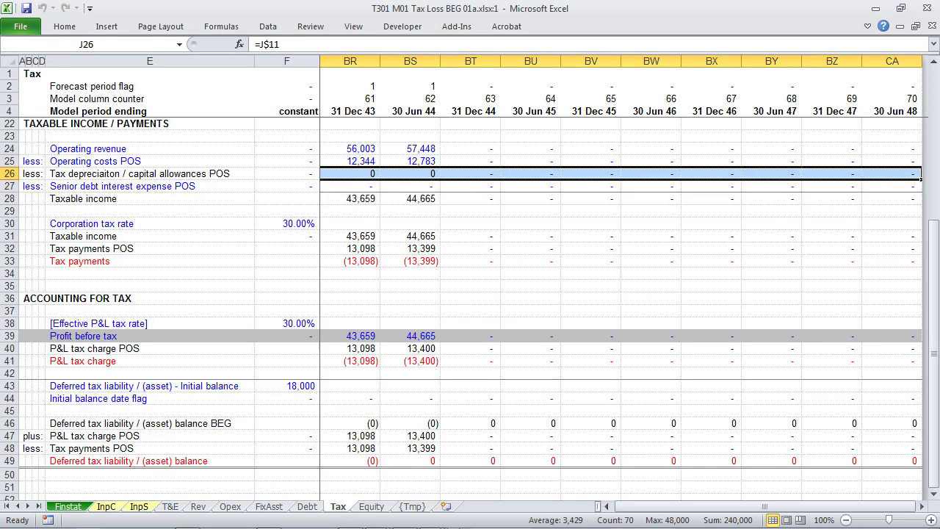
pyautogui.press('Home')
pyautogui.press('Right')
pyautogui.press('Right')
pyautogui.press('Right')
# Step: Trace the precedents of the 31 Dec 14 Tax payments POS calculation in L32
pyautogui.press('Down')
pyautogui.press('Down')
pyautogui.press('Right')
pyautogui.press('Right')
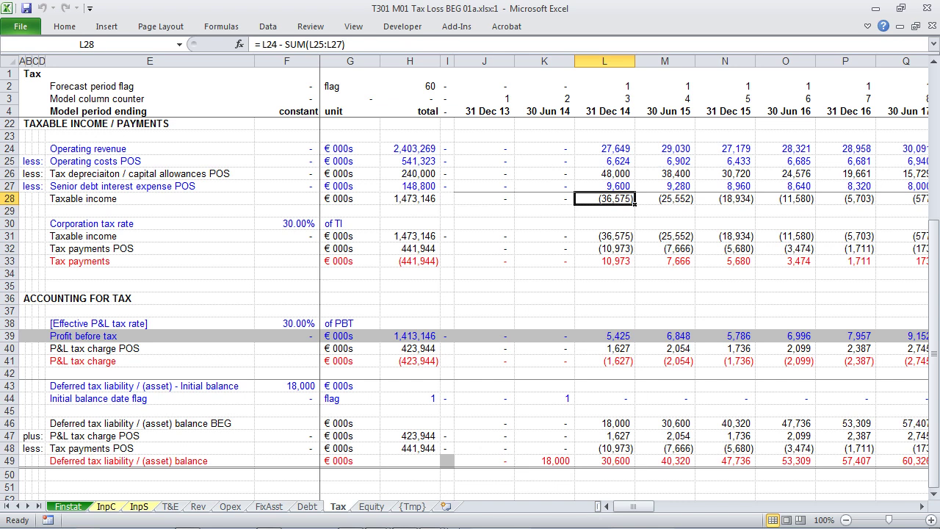
pyautogui.press('Down')
pyautogui.press('Down')
pyautogui.press('Down')
pyautogui.press('Down')
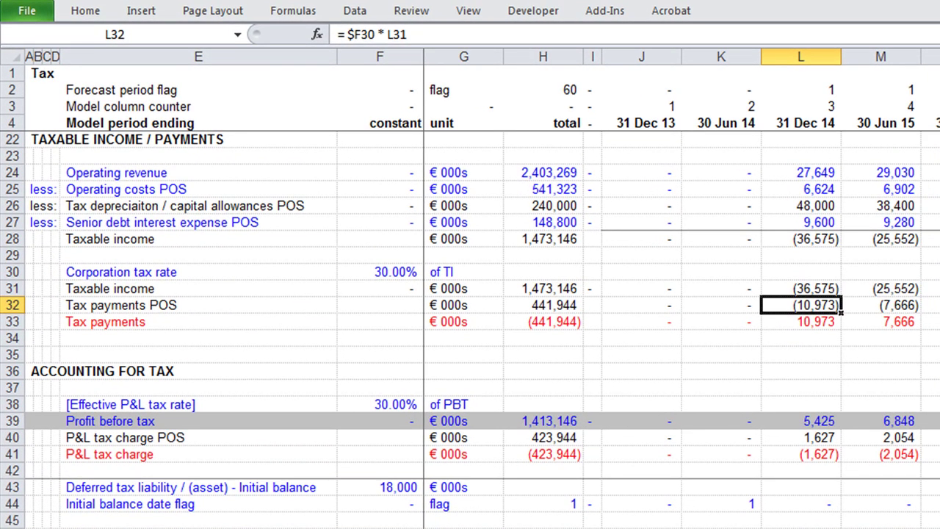
pyautogui.hotkey('alt', 'm')
pyautogui.press('p')
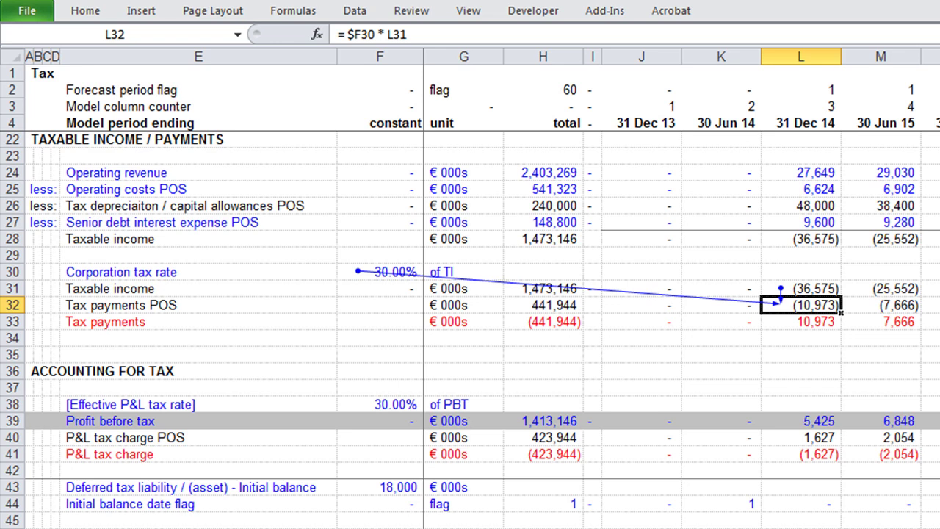
# Step: Fill the entire Taxable income row yellow
pyautogui.press('Up')
pyautogui.hotkey('shift', 'space')
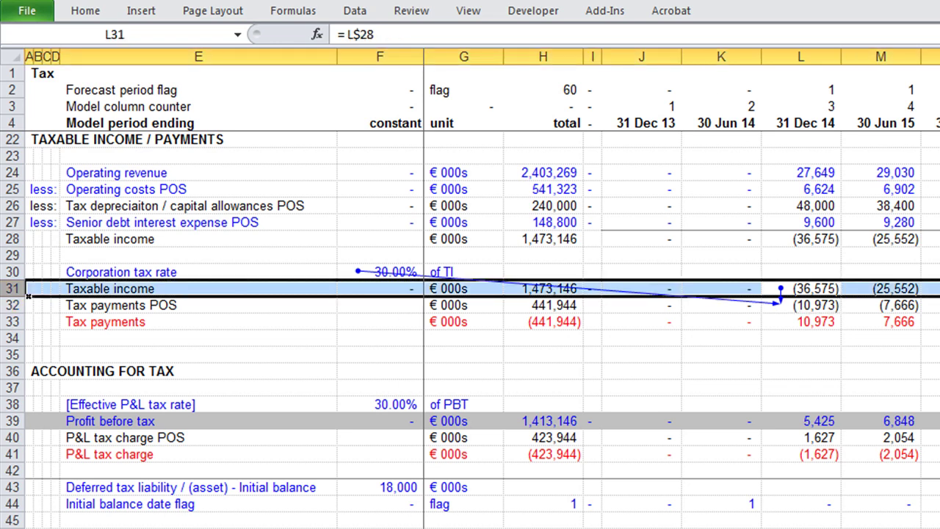
pyautogui.hotkey('ctrl', 'shift', 'y')
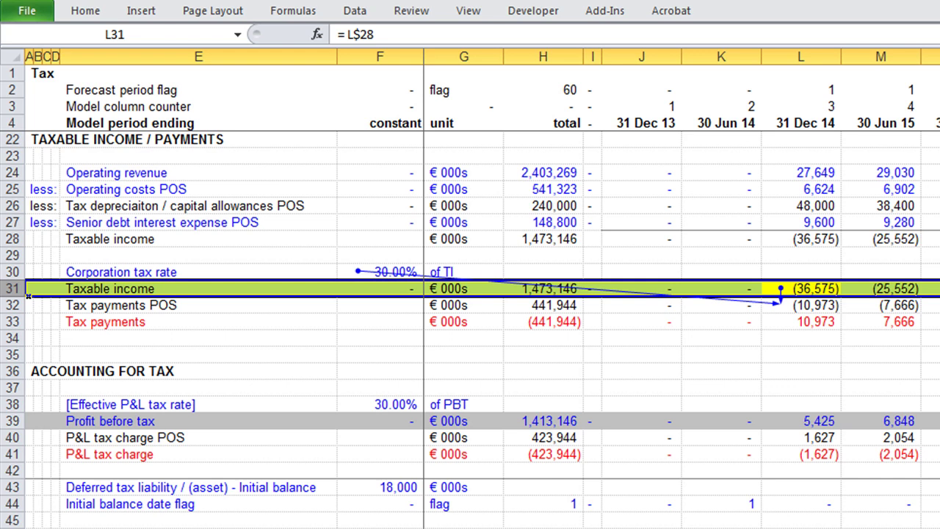
# Step: Relabel row 28 in E28 as 'Tax gains / (losses)'
pyautogui.press('Left')
pyautogui.press('Left')
pyautogui.press('Left')
pyautogui.press('Left')
pyautogui.press('Left')
pyautogui.press('Up')
pyautogui.press('Up')
pyautogui.press('Up')
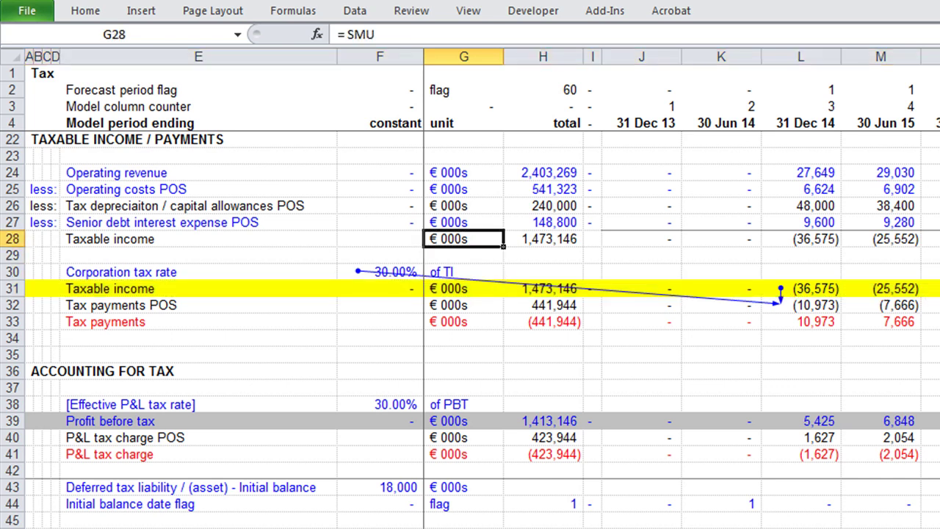
pyautogui.press('Left')
pyautogui.press('Left')
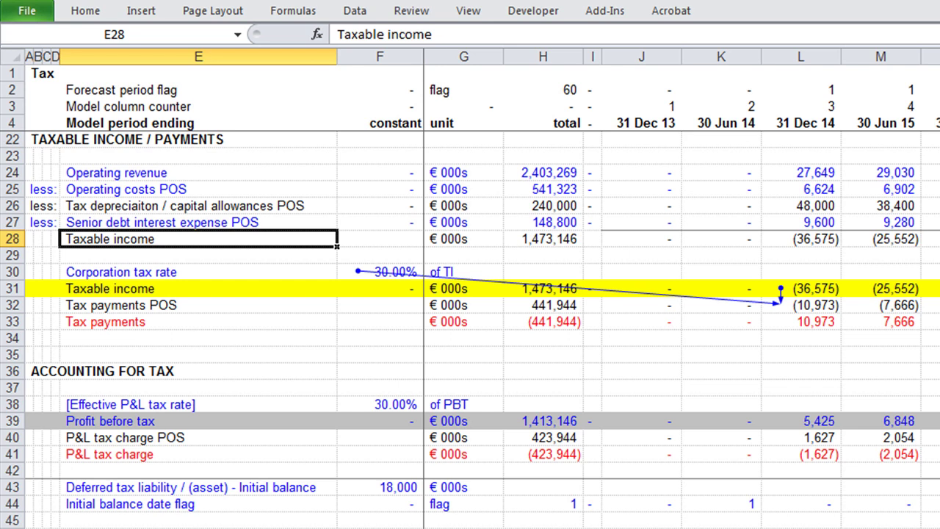
pyautogui.write('Tax ')
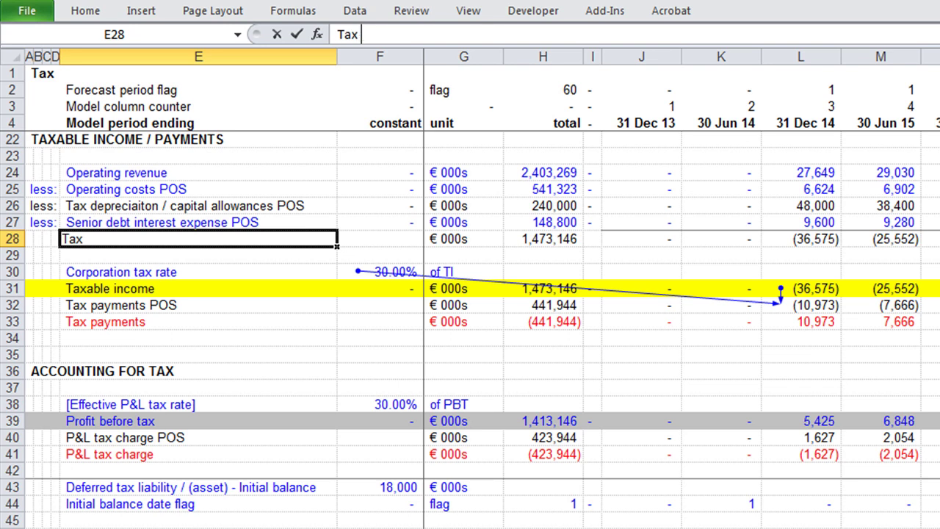
pyautogui.write('gains / (lo')
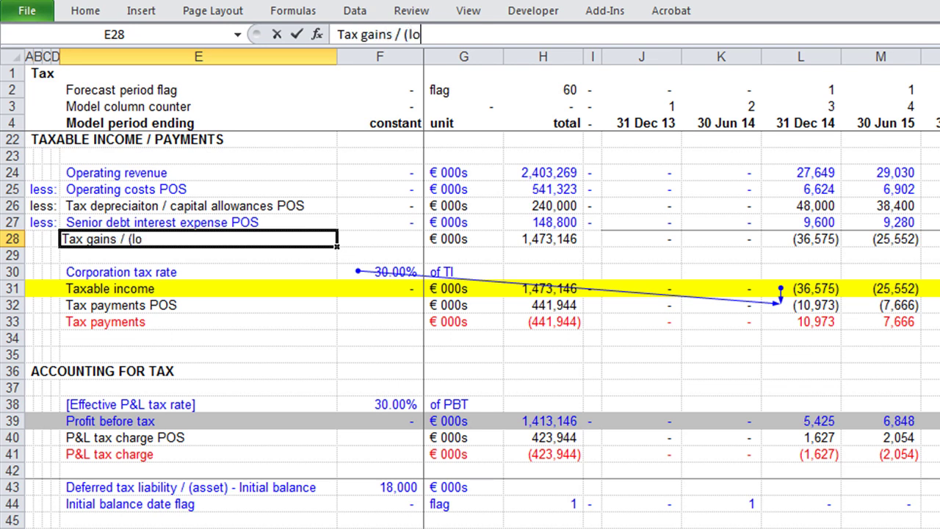
pyautogui.write('sses)')
pyautogui.press('Return')
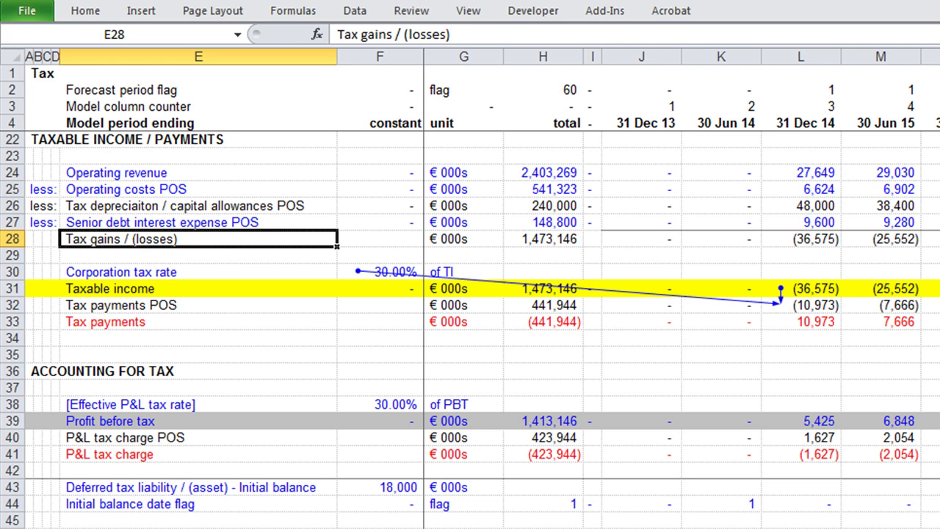
# Step: Chart the Tax gains / (losses) values from J28 to the last period
pyautogui.press('Right')
pyautogui.press('Right')
pyautogui.press('Right')
pyautogui.press('Right')
pyautogui.press('Right')
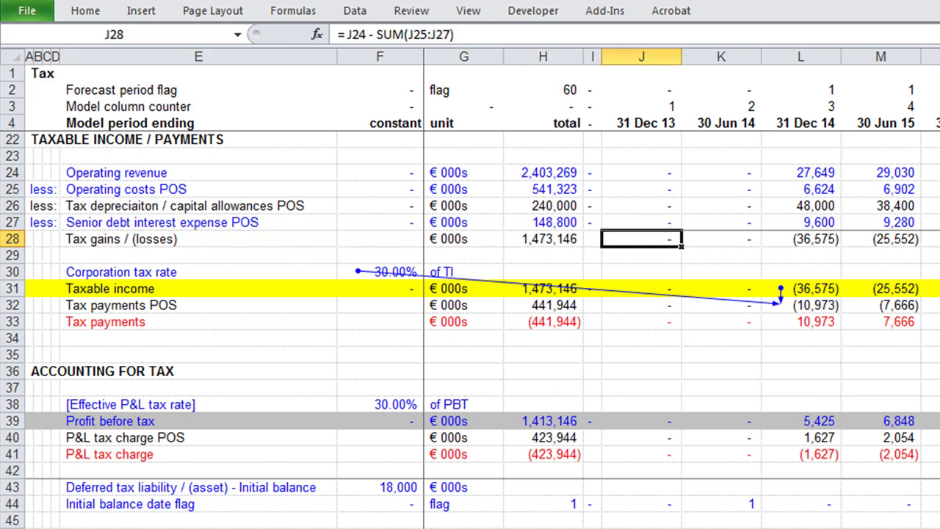
pyautogui.hotkey('ctrl', 'shift', 'Right')
pyautogui.press('F11')
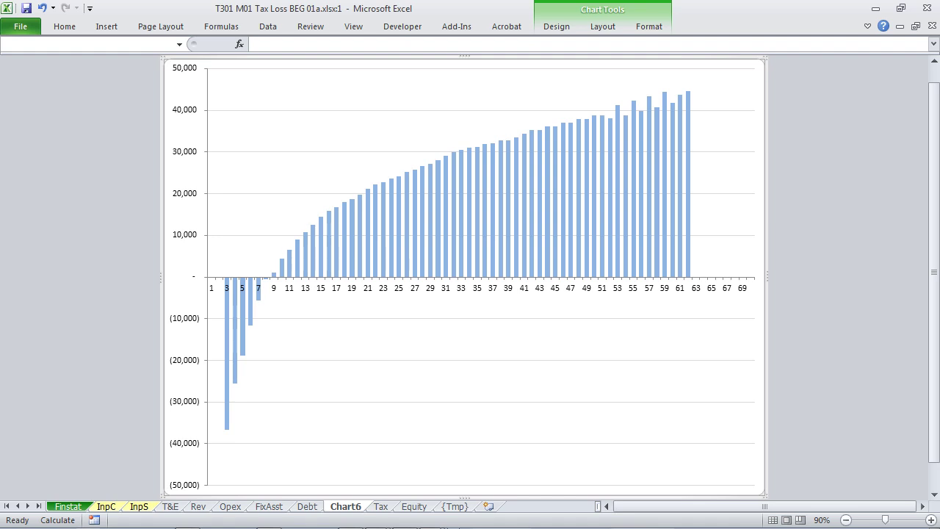
# Step: Delete the temporary Tax gains chart sheet
pyautogui.hotkey('alt', 'e')
pyautogui.press('l')
pyautogui.press('Return')
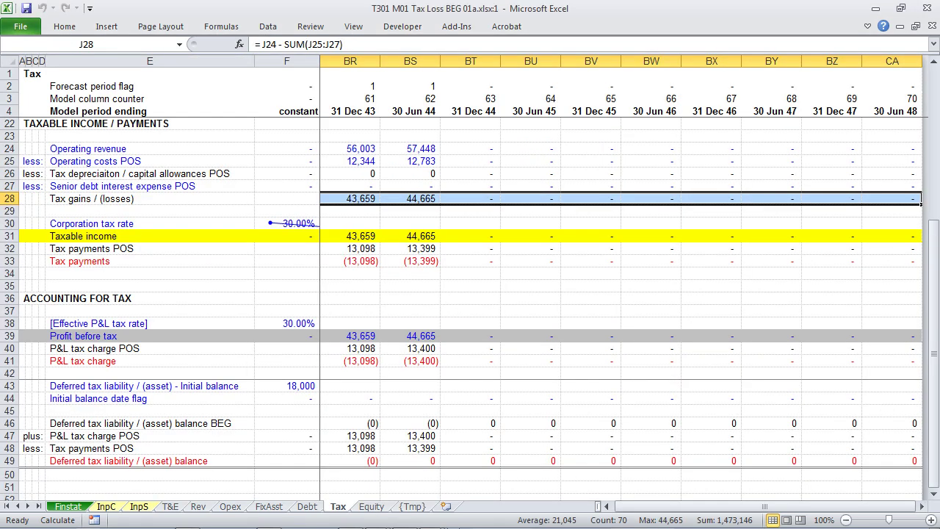
# Step: Insert five blank rows (E30:E34) above Corporation tax rate
pyautogui.click(147, 198)
pyautogui.press('Down')
pyautogui.press('Down')
pyautogui.moveTo(146, 223); pyautogui.dragTo(147, 273)
pyautogui.hotkey('alt', 'i')
pyautogui.press('r')
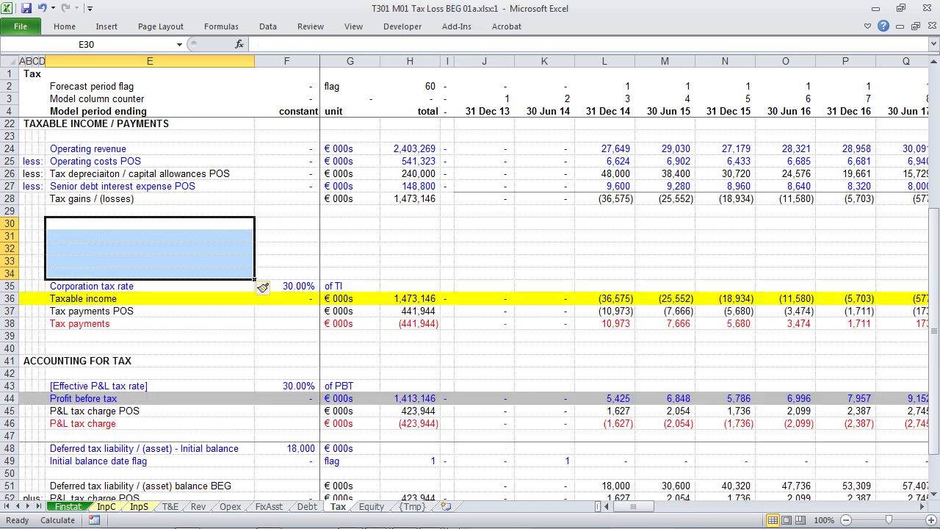
pyautogui.press('Up')
# Step: Link row 30 to Tax gains / (losses) with =E$28, copied across all periods
pyautogui.press('Down')
pyautogui.write('=')
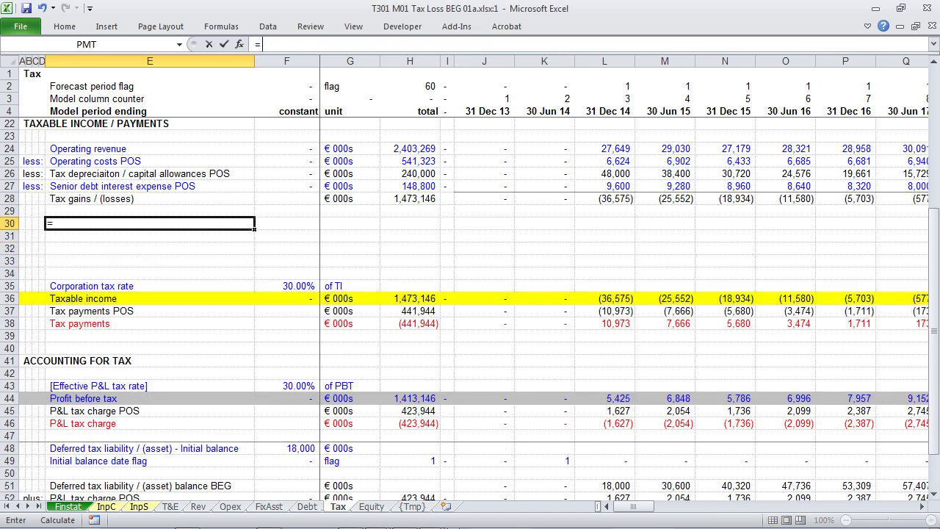
pyautogui.press('Up')
pyautogui.press('Up')
pyautogui.press('F4')
pyautogui.press('F4')
pyautogui.hotkey('ctrl', 'Return')
pyautogui.hotkey('ctrl', 'c')
pyautogui.press('Right')
pyautogui.hotkey('ctrl', 'shift', 'Right')
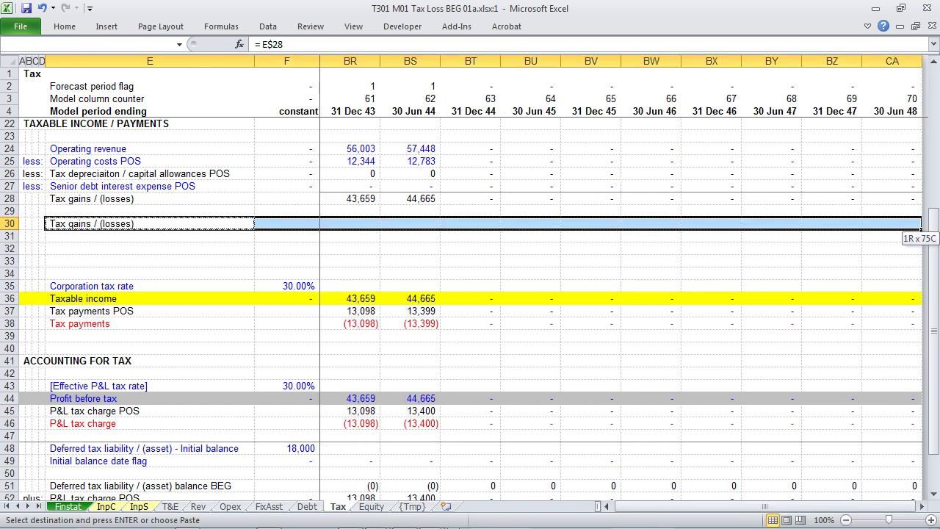
pyautogui.press('Return')
pyautogui.press('Right')
pyautogui.press('F9')
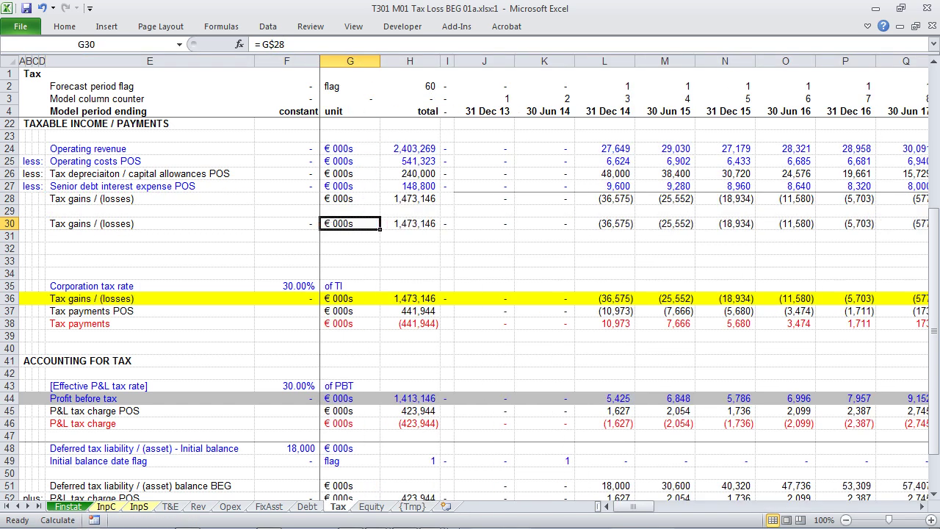
pyautogui.press('Left')
pyautogui.press('Left')
# Step: Enter the label 'Taxable gains' in E31
pyautogui.hotkey('ctrl', 'c')
pyautogui.hotkey('shift', 'Down')
pyautogui.hotkey('shift', 'Up')
pyautogui.press('Down')
pyautogui.write('Taxable gains')
pyautogui.press('Return')
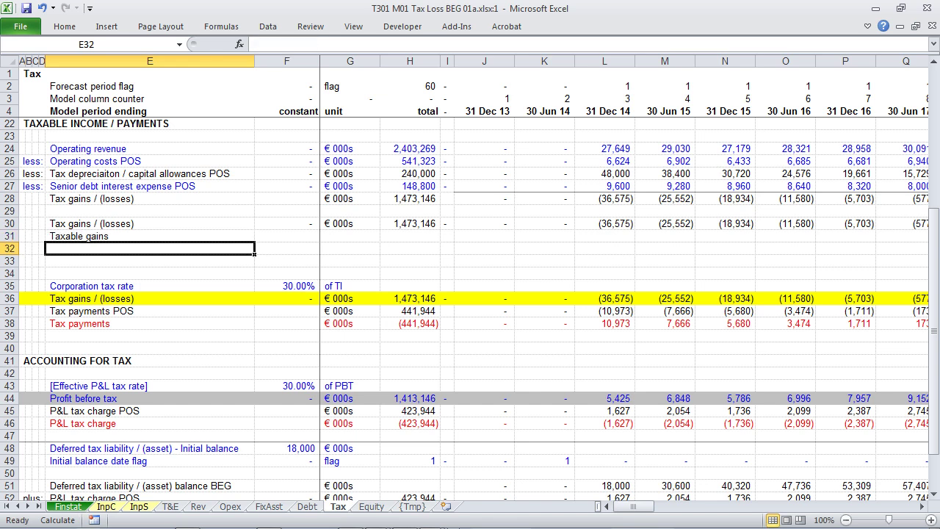
# Step: Add the 'Current period tax losses' label and fill =MAX(J30, 0) across the Taxable gains row
pyautogui.write('Current p')
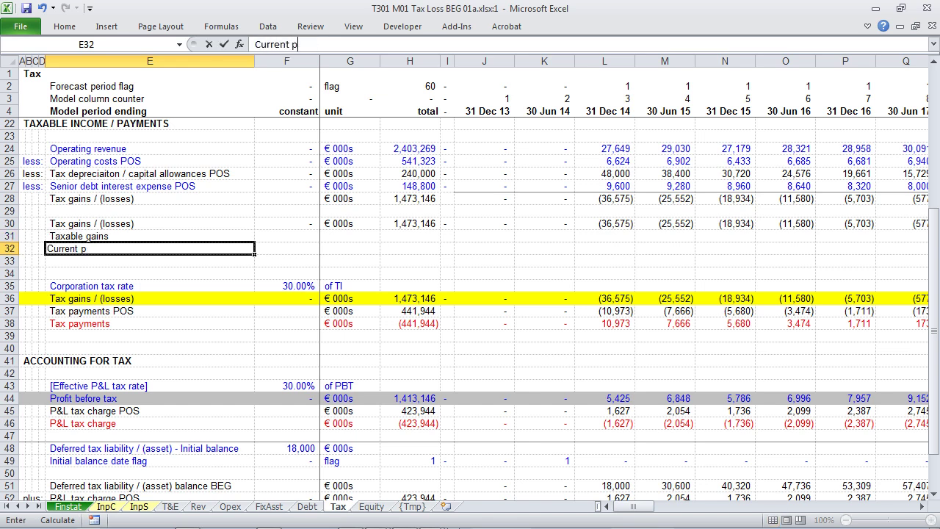
pyautogui.write('eriod tax lo')
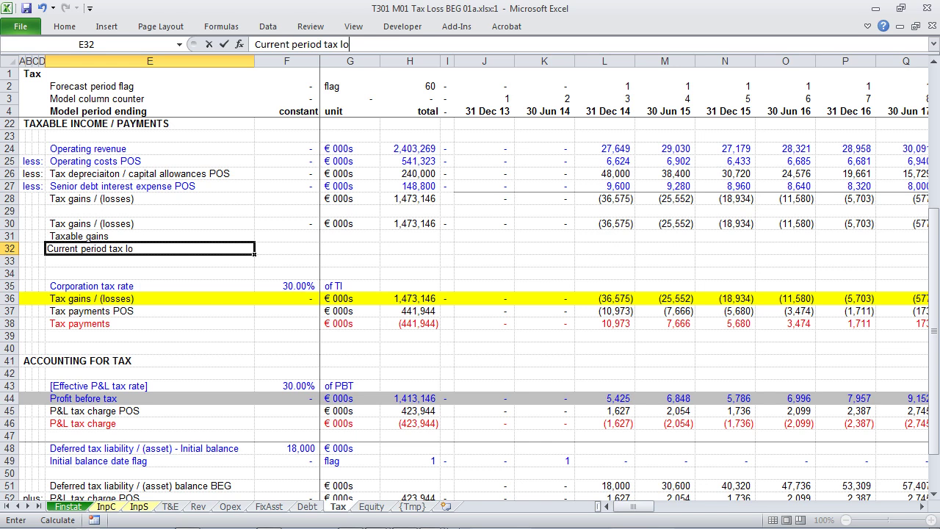
pyautogui.write('sses')
pyautogui.click(150, 235)
pyautogui.click(350, 236)
pyautogui.click(484, 235)
pyautogui.write('= max(J30, 0)')
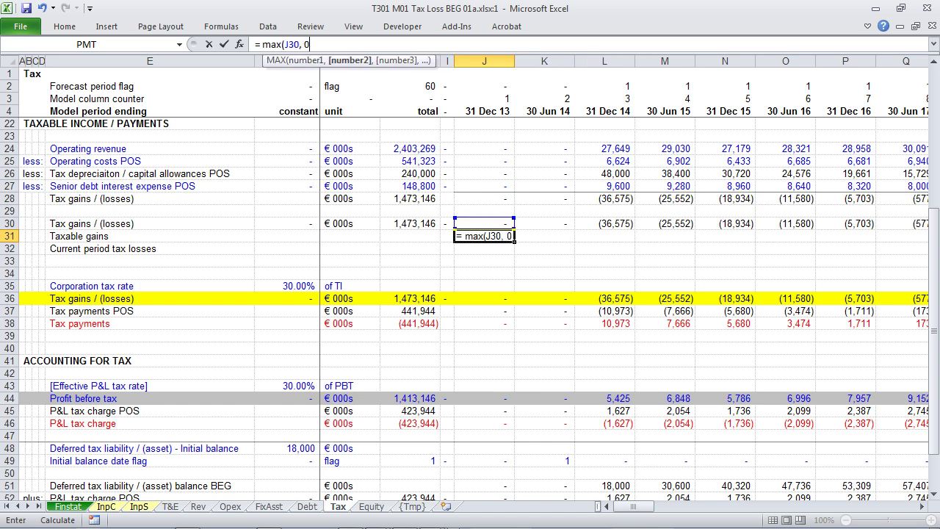
pyautogui.hotkey('ctrl', 'Return')
pyautogui.hotkey('ctrl', 'c')
pyautogui.hotkey('ctrl', 'shift', 'Right')
pyautogui.press('Return')
# Step: Total Taxable gains in H31 with =SUM(I31:CA31), giving 1,572,067
pyautogui.press('Home')
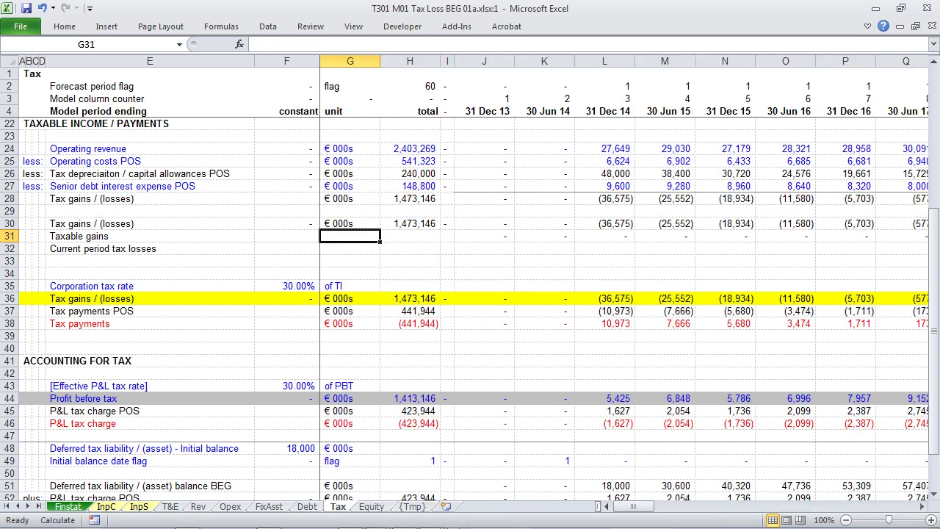
pyautogui.press('Right')
pyautogui.write('=SUM(')
pyautogui.press('Up')
pyautogui.press('Right')
pyautogui.write(')')
pyautogui.press('Down')
pyautogui.hotkey('ctrl', 'shift', 'Right')
pyautogui.hotkey('ctrl', 'Return')
pyautogui.press('Left')
pyautogui.press('Right')
pyautogui.press('Right')
pyautogui.press('Right')
# Step: Chart the Taxable gains row to check it, then delete the chart sheet
pyautogui.hotkey('ctrl', 'shift', 'Right')
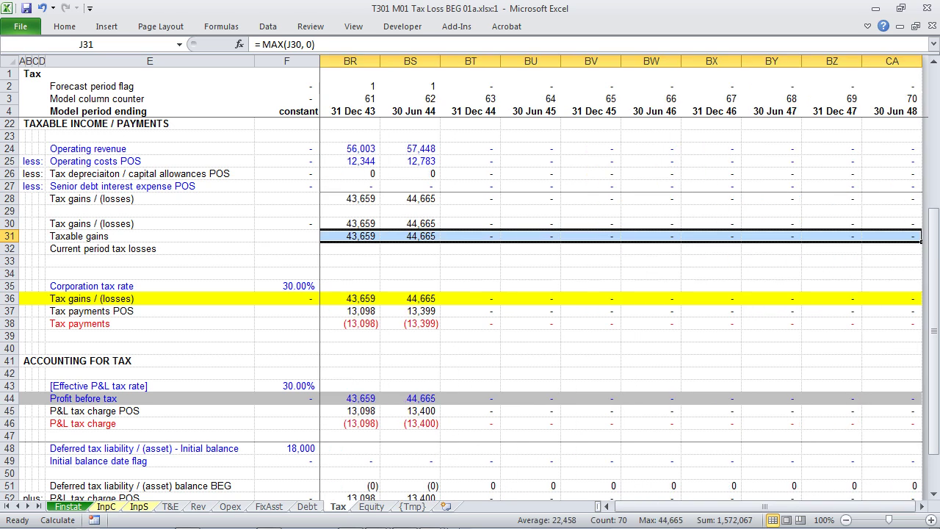
pyautogui.press('F11')
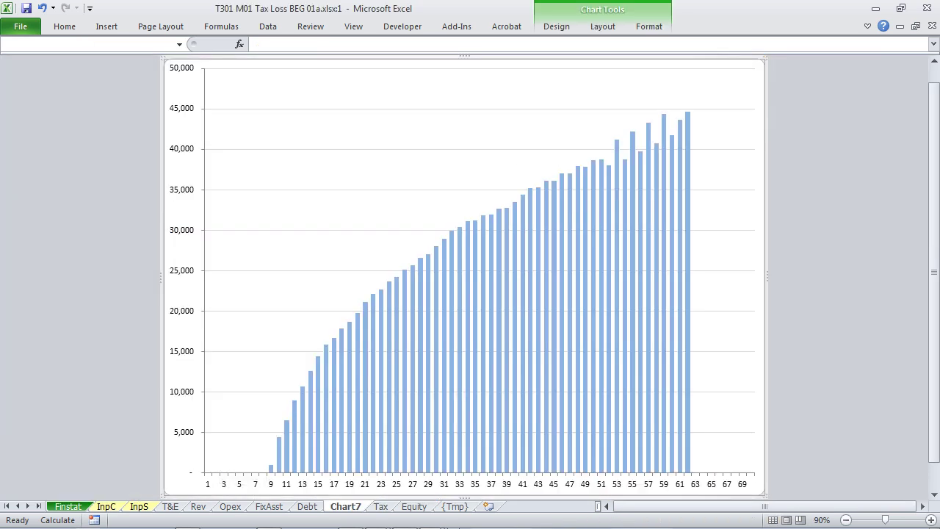
pyautogui.press('alt')
pyautogui.press('e')
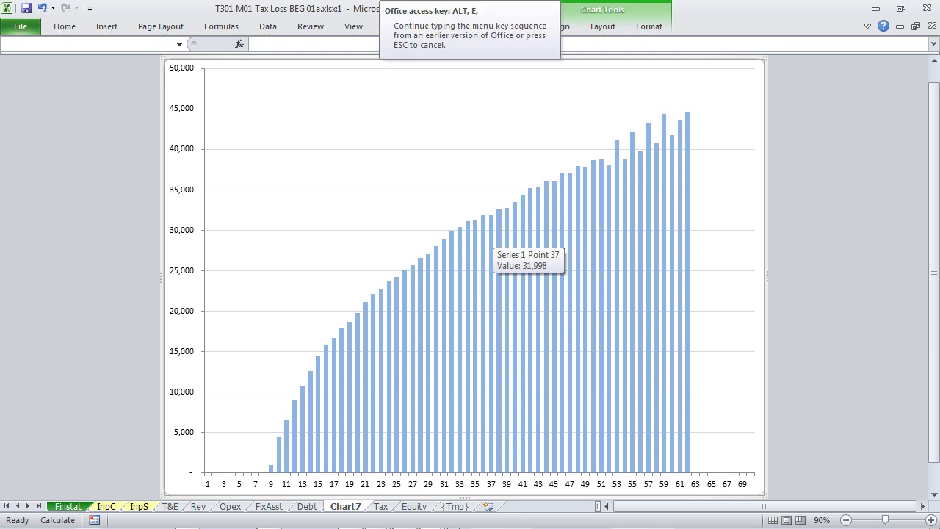
pyautogui.press('l')
pyautogui.press('Return')
pyautogui.press('Home')
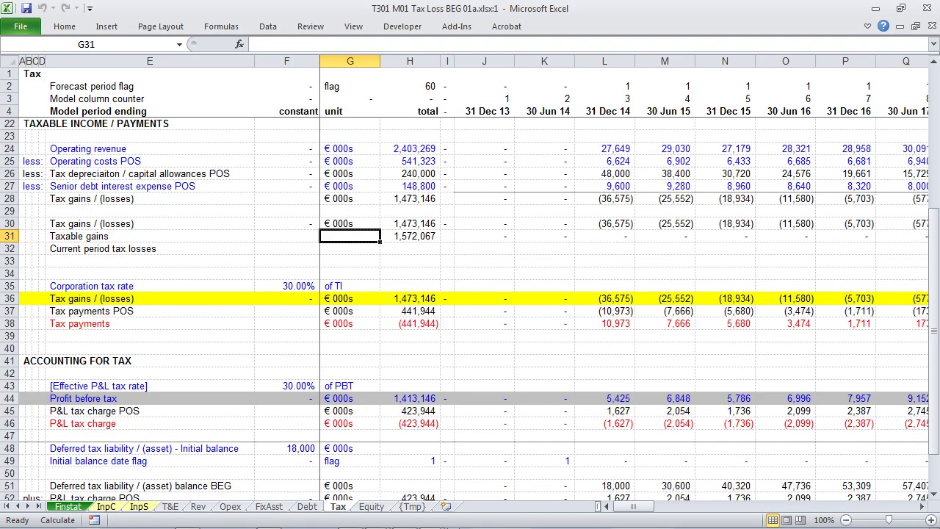
# Step: Enter =MIN(J30, 0) in J32 and copy it across row 32
pyautogui.press('Down')
pyautogui.press('Right')
pyautogui.press('Right')
pyautogui.press('Right')
pyautogui.write('= min')
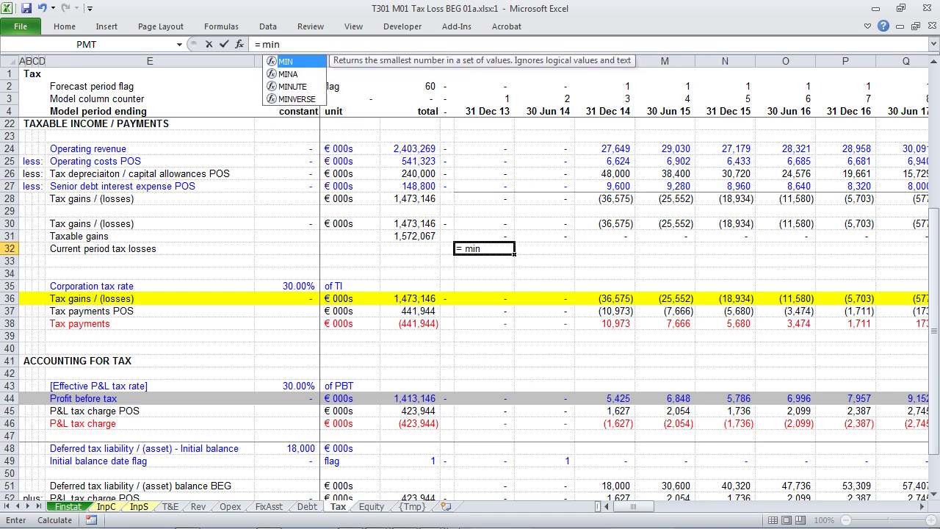
pyautogui.write('(*')
pyautogui.press('BackSpace')
pyautogui.press('Up')
pyautogui.press('Up')
pyautogui.write(', 0)')
pyautogui.hotkey('ctrl', 'Return')
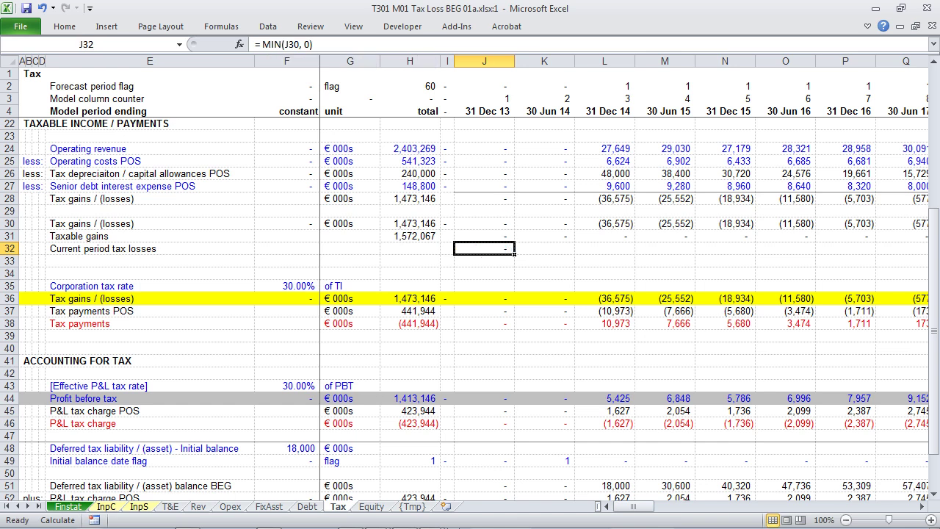
pyautogui.hotkey('ctrl', 'c')
pyautogui.hotkey('ctrl', 'shift', 'Right')
pyautogui.press('Return')
pyautogui.press('Home')
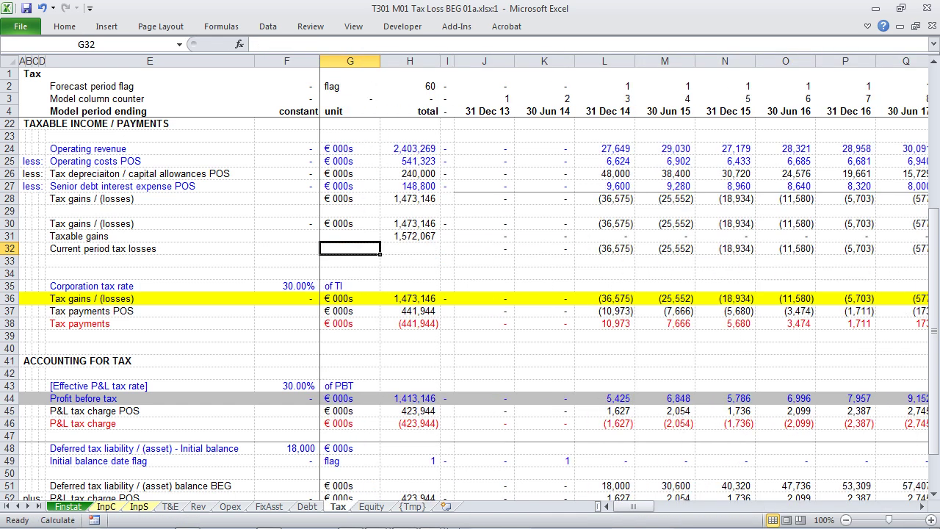
# Step: Change J32 to =-1*MIN(J30, 0) so losses show positive, copied across to column CA
pyautogui.press('Right')
pyautogui.press('Right')
pyautogui.press('Right')
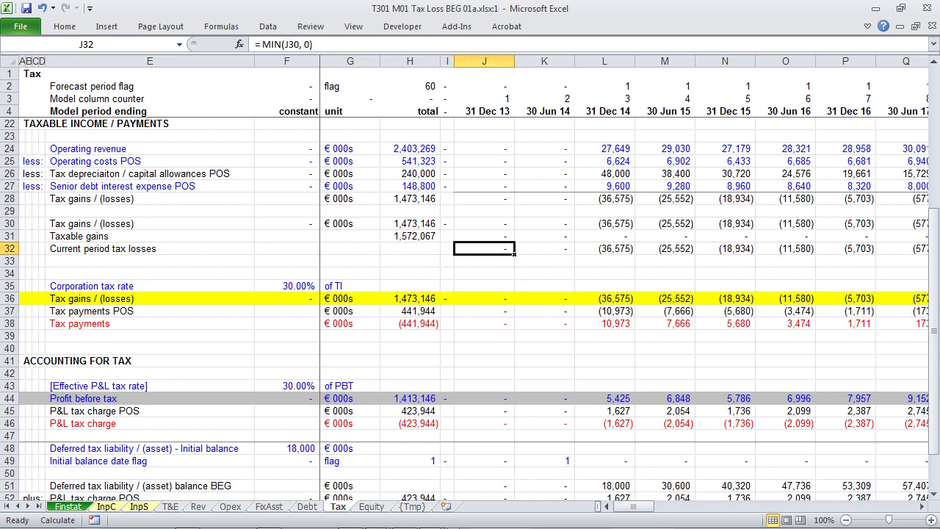
pyautogui.press('F2')
pyautogui.write('-1 *')
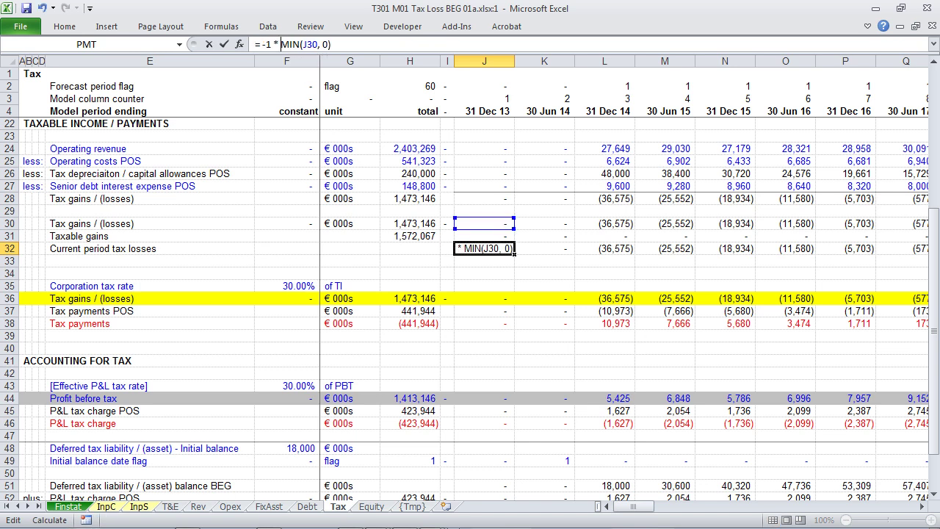
pyautogui.hotkey('ctrl', 'Return')
pyautogui.hotkey('ctrl', 'c')
pyautogui.hotkey('ctrl', 'shift', 'Right')
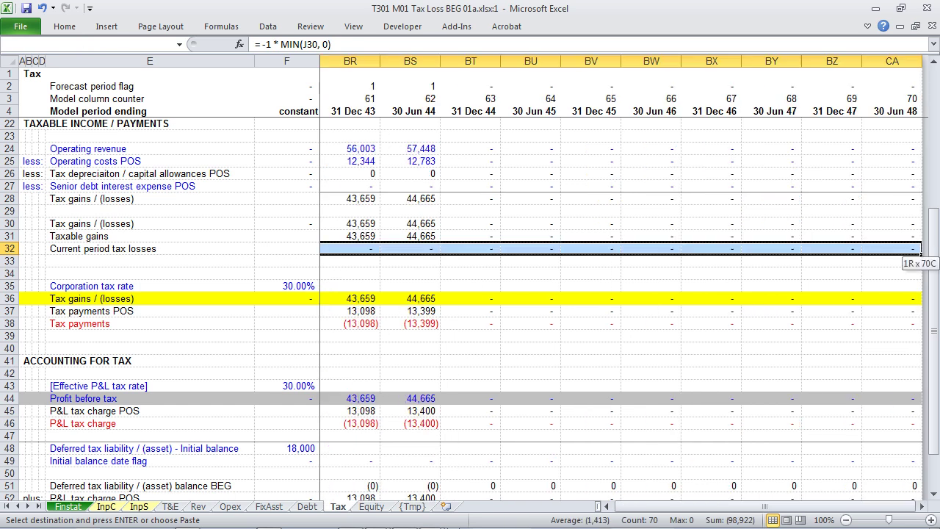
# Step: Start a =SUM total of the period losses in H32
pyautogui.click(350, 248)
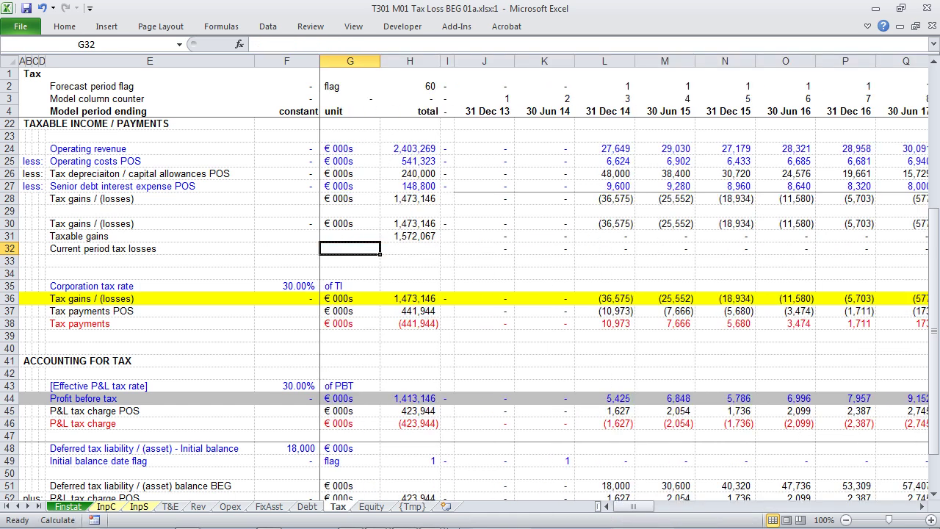
pyautogui.press('Left')
pyautogui.press('Left')
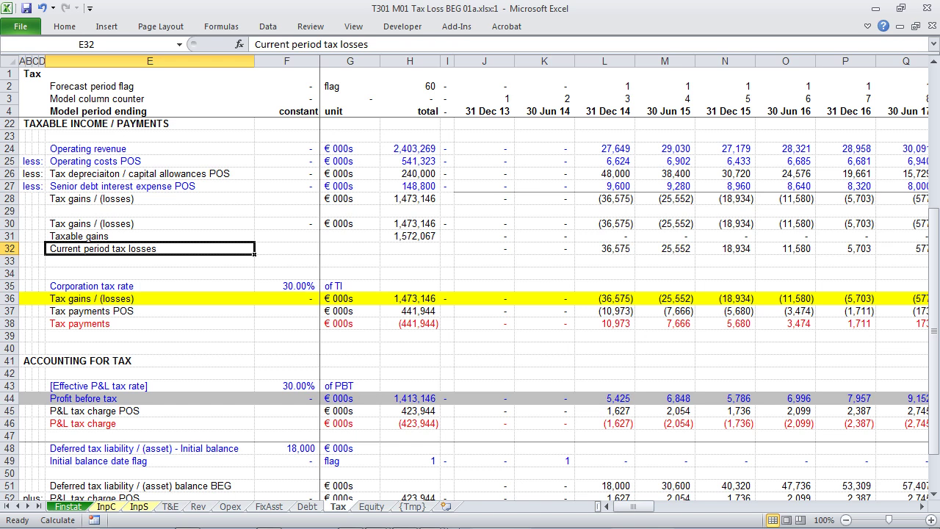
pyautogui.press('Right')
pyautogui.press('Right')
pyautogui.press('Right')
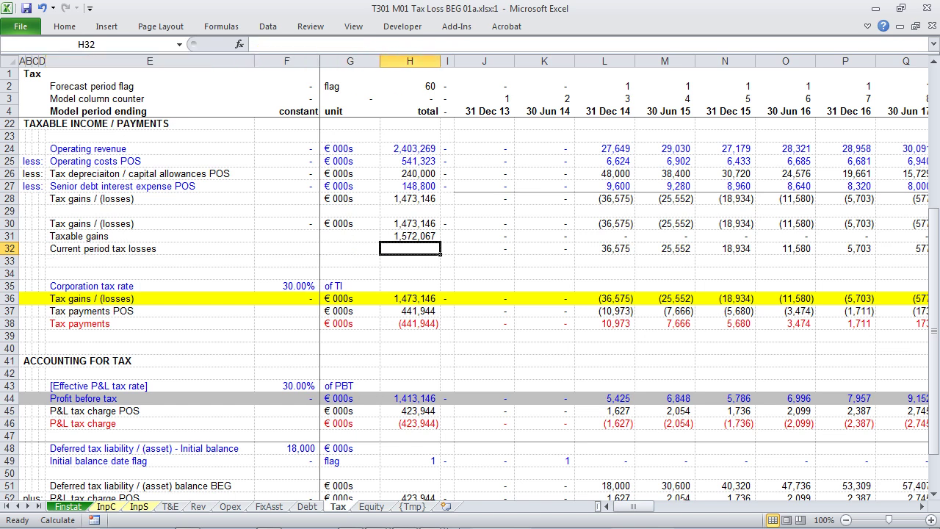
pyautogui.write('=SUM(')
pyautogui.press('Right')
pyautogui.press('Right')
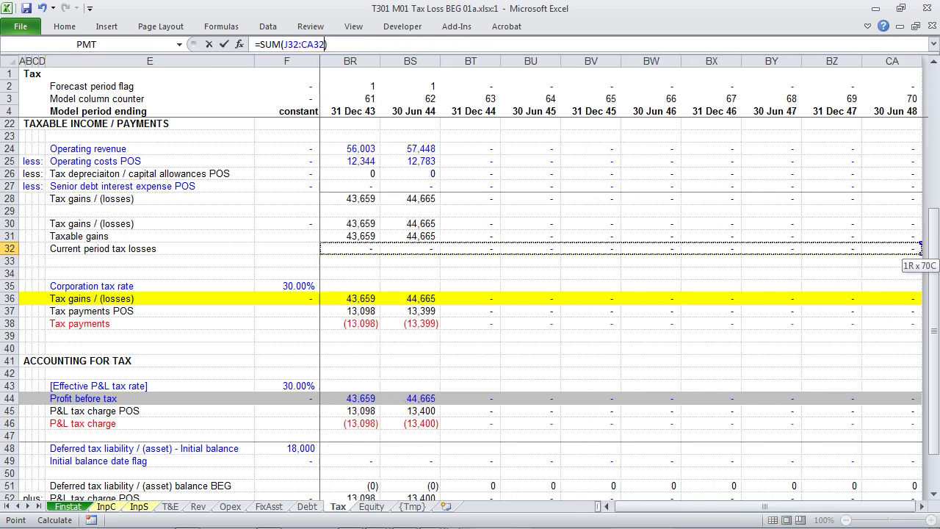
# Step: Confirm the losses total of 98,922 and chart row 32 to check it, then delete the chart
pyautogui.press('Return')
pyautogui.press('Left')
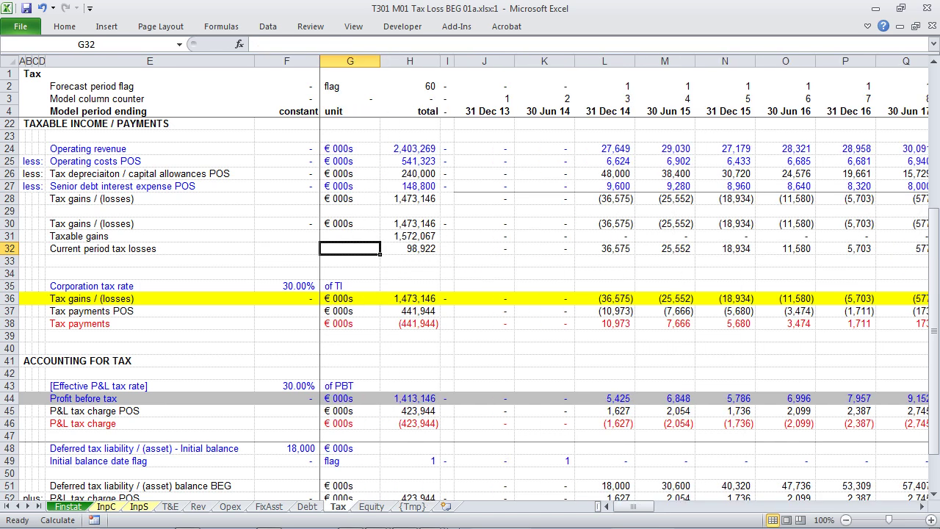
pyautogui.click(484, 248)
pyautogui.hotkey('ctrl', 'shift', 'Right')
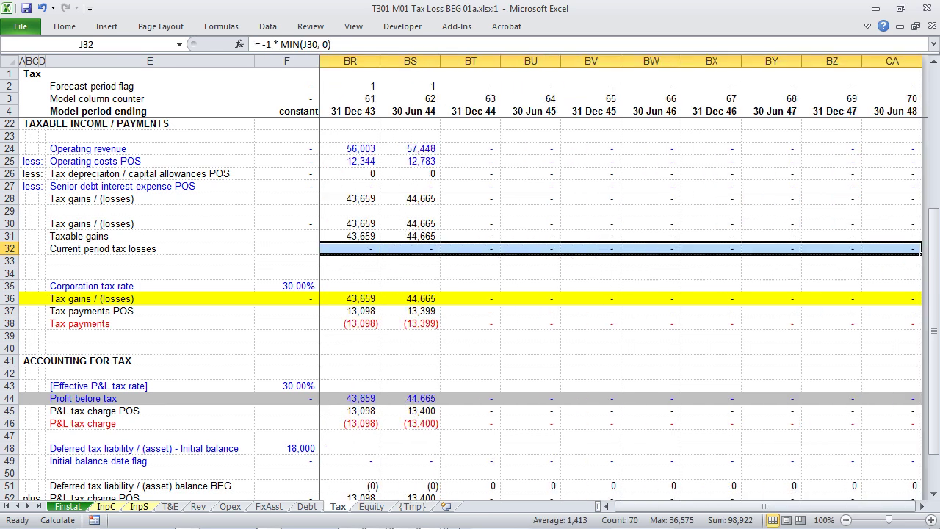
pyautogui.press('F11')
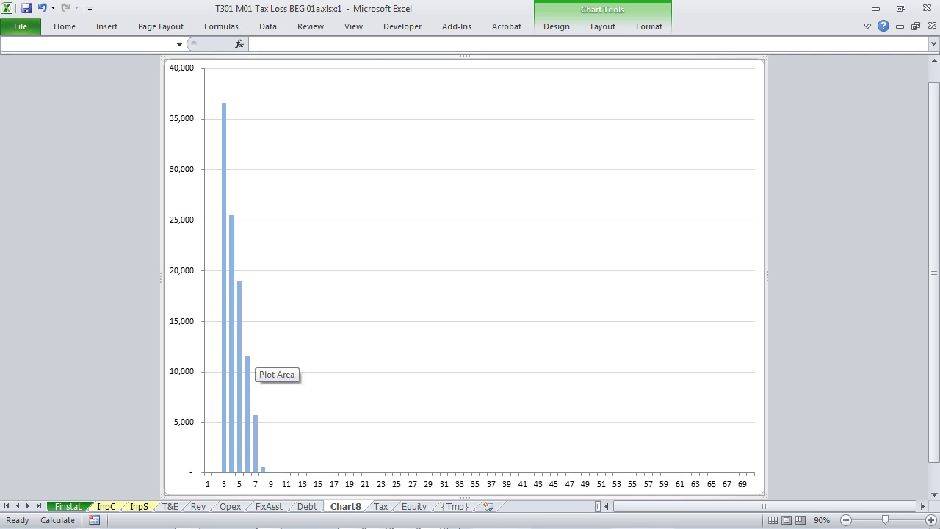
pyautogui.press('alt')
pyautogui.press('e')
pyautogui.press('l')
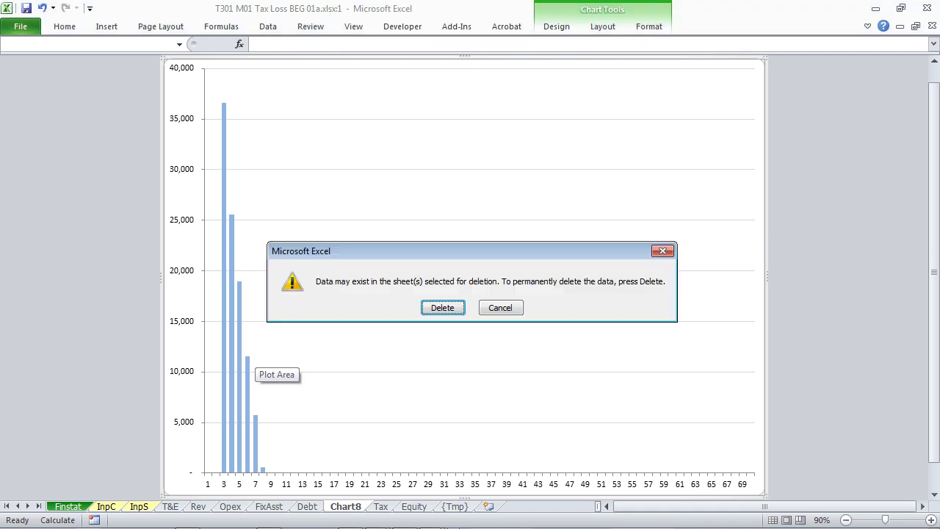
pyautogui.press('Return')
pyautogui.press('Home')
# Step: Insert seven blank rows (34–40) below the Current period tax losses row
pyautogui.click(150, 248)
pyautogui.moveTo(150, 274); pyautogui.dragTo(150, 349)
pyautogui.hotkey('alt', 'i')
pyautogui.press('r')
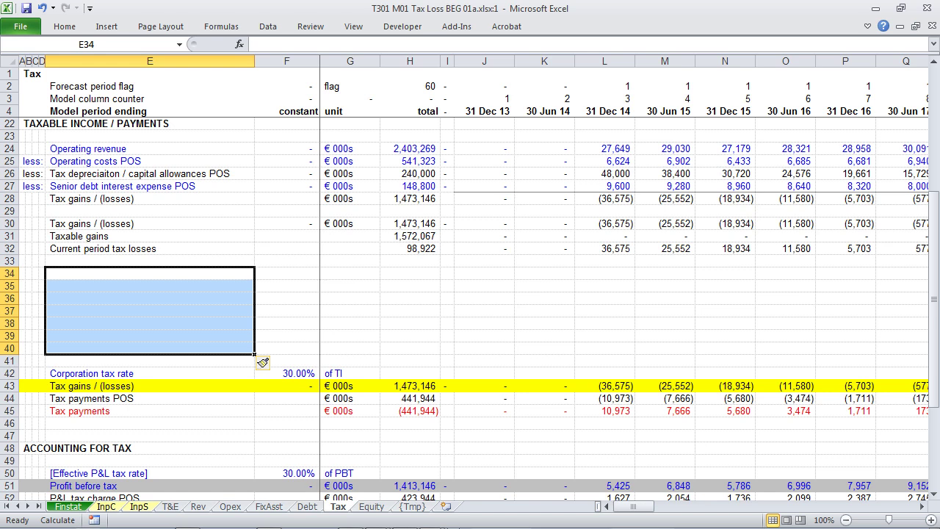
# Step: Copy the {Tmp} balance template rows 8–15 and insert them at Tax sheet row 34
pyautogui.hotkey('ctrl', 'pagedown')
pyautogui.hotkey('ctrl', 'pagedown')
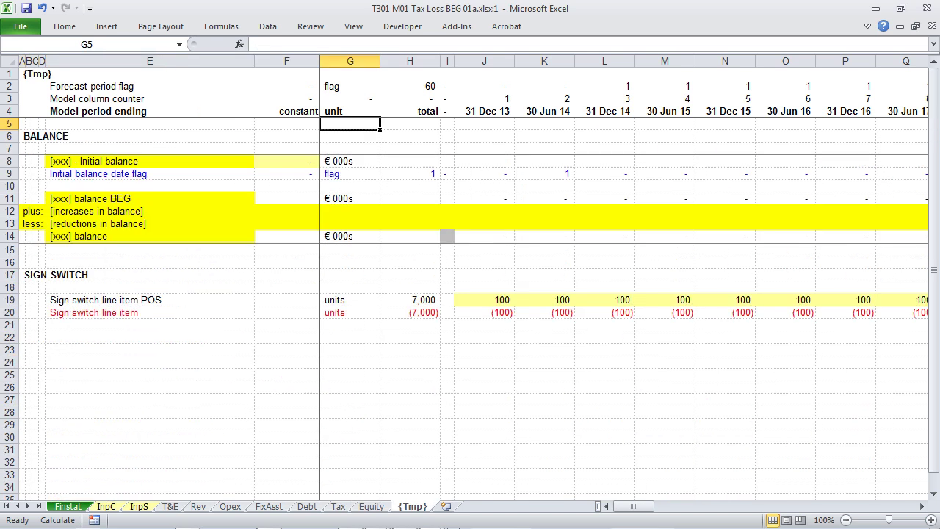
pyautogui.press('Down')
pyautogui.press('Down')
pyautogui.press('Down')
pyautogui.hotkey('shift', 'space')
pyautogui.hotkey('shift', 'Down')
pyautogui.hotkey('shift', 'Down')
pyautogui.hotkey('shift', 'Down')
pyautogui.hotkey('shift', 'Down')
pyautogui.hotkey('shift', 'Down')
pyautogui.hotkey('shift', 'Down')
pyautogui.hotkey('shift', 'Down')
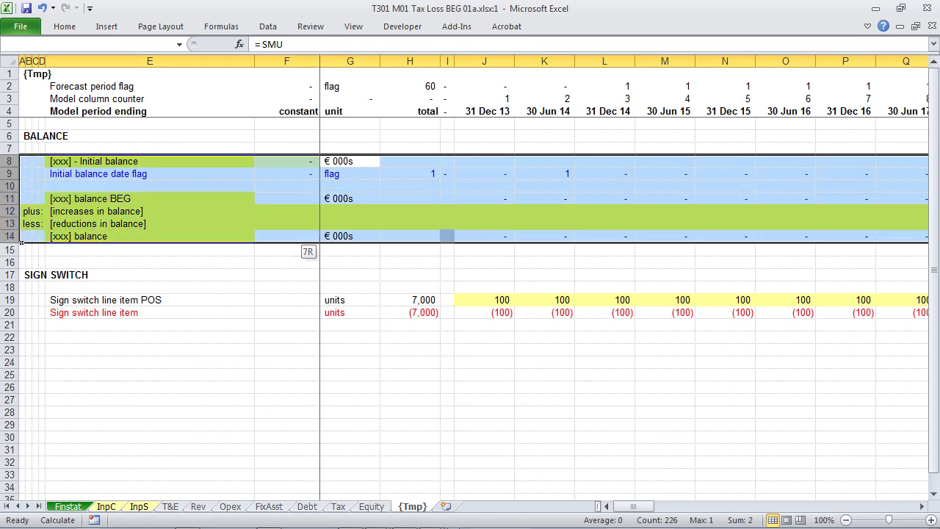
pyautogui.hotkey('ctrl', 'c')
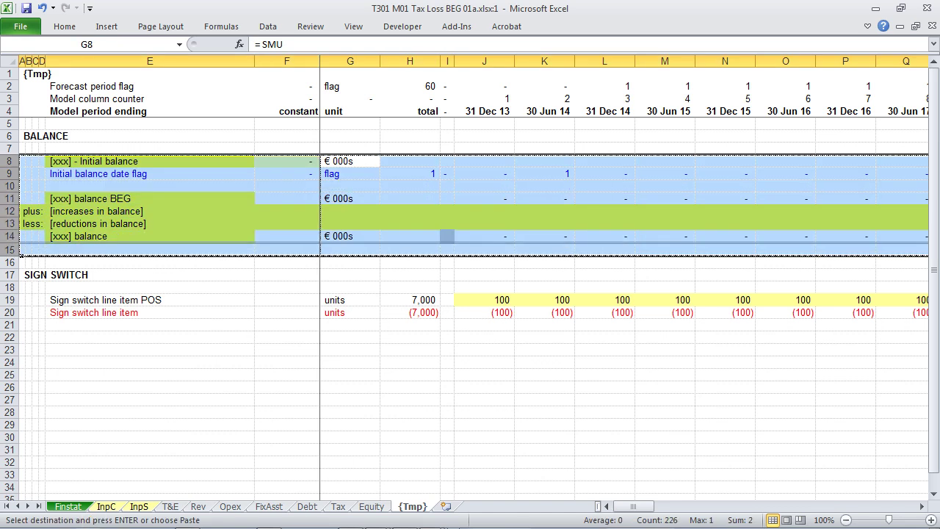
pyautogui.hotkey('ctrl', 'pageup')
pyautogui.hotkey('ctrl', 'pageup')
pyautogui.press('Up')
pyautogui.press('Down')
pyautogui.hotkey('shift', 'space')
pyautogui.hotkey('ctrl', 'shift', '+')
# Step: Replace the [xxx] placeholder in the new block's labels with 'Tax loss cfwd'
pyautogui.press('Up')
pyautogui.press('Down')
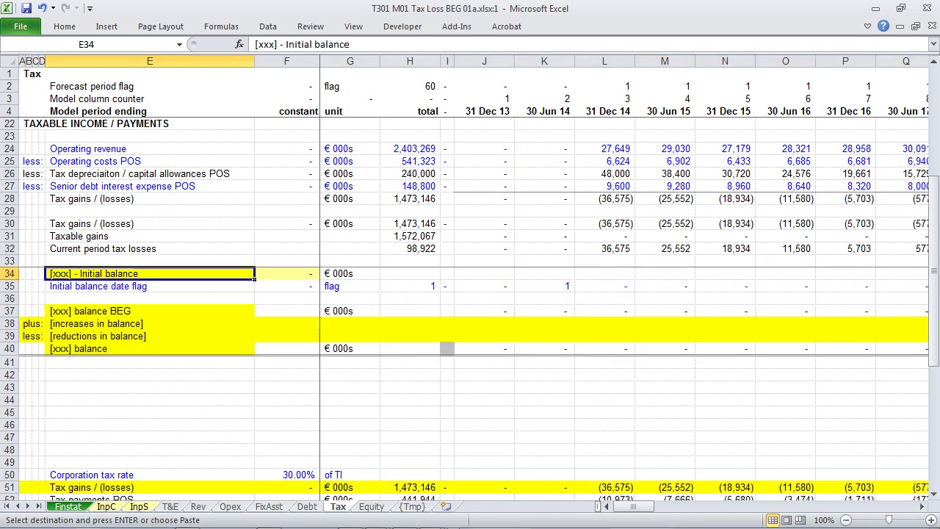
pyautogui.hotkey('shift', 'Down')
pyautogui.hotkey('shift', 'Down')
pyautogui.hotkey('shift', 'Down')
pyautogui.hotkey('shift', 'Down')
pyautogui.hotkey('shift', 'Down')
pyautogui.hotkey('shift', 'Down')
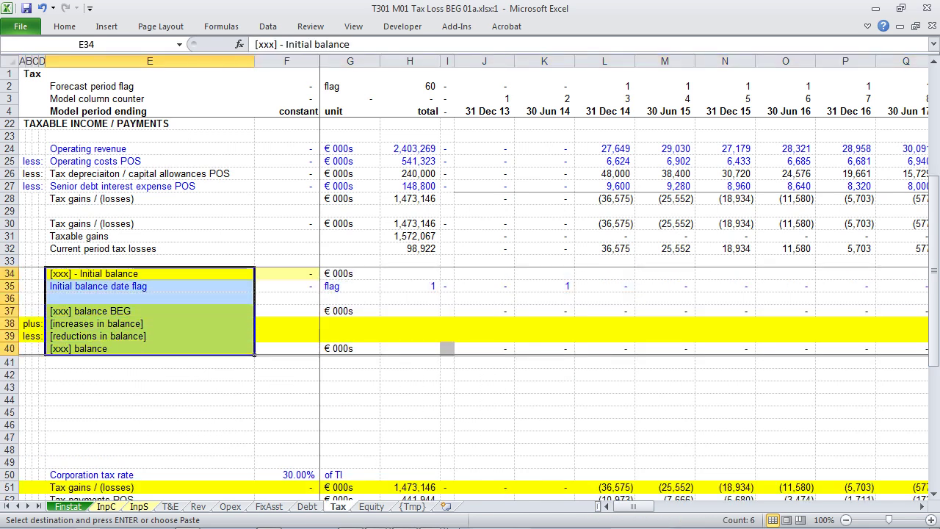
pyautogui.hotkey('ctrl', 'h')
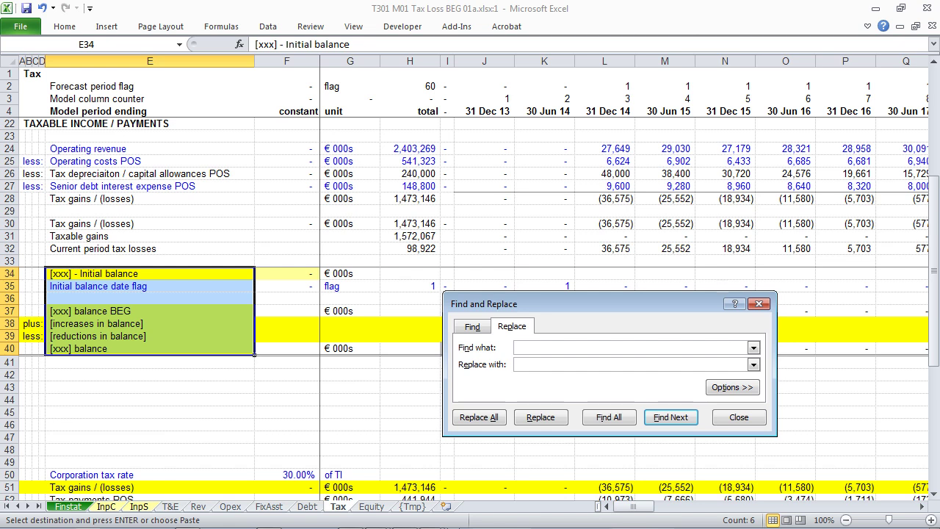
pyautogui.write('[xxx')
pyautogui.write('Tax los')
pyautogui.write('s cf')
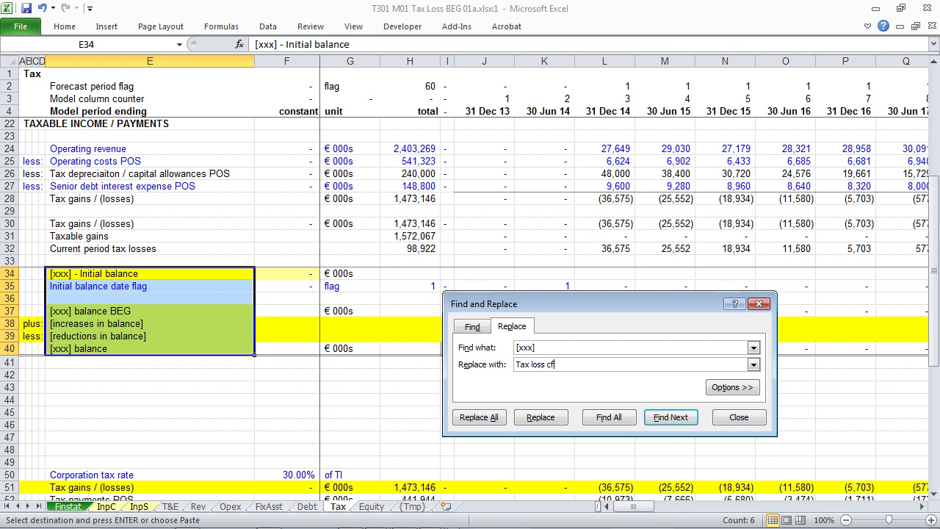
pyautogui.write('wd')
pyautogui.hotkey('alt', 'a')
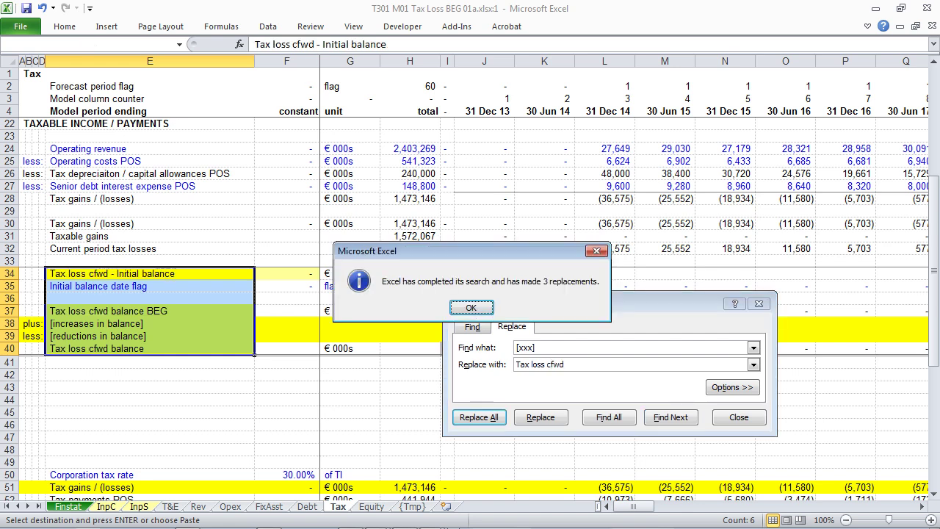
pyautogui.press('Return')
pyautogui.press('Escape')
pyautogui.press('Right')
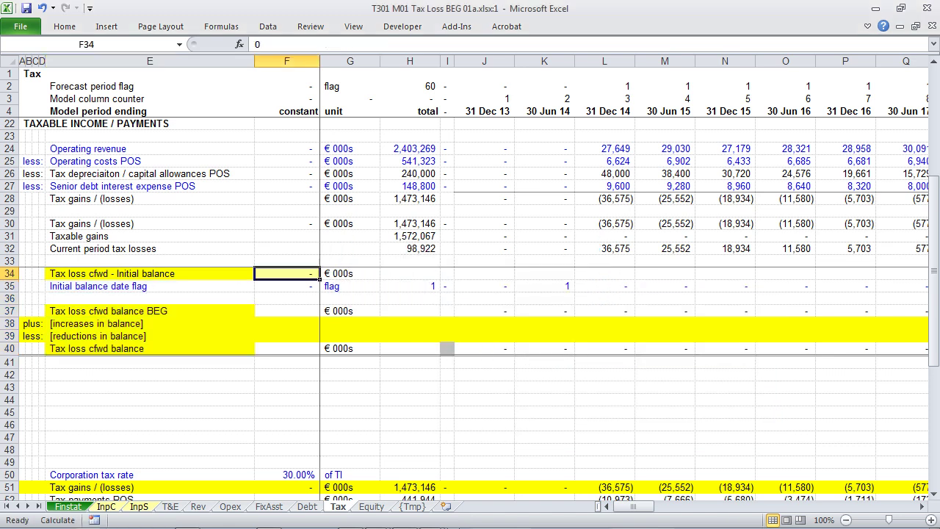
# Step: Undo the yellow fill on the Tax loss cfwd balance labels, then review the F34 initial balance input
pyautogui.press('Left')
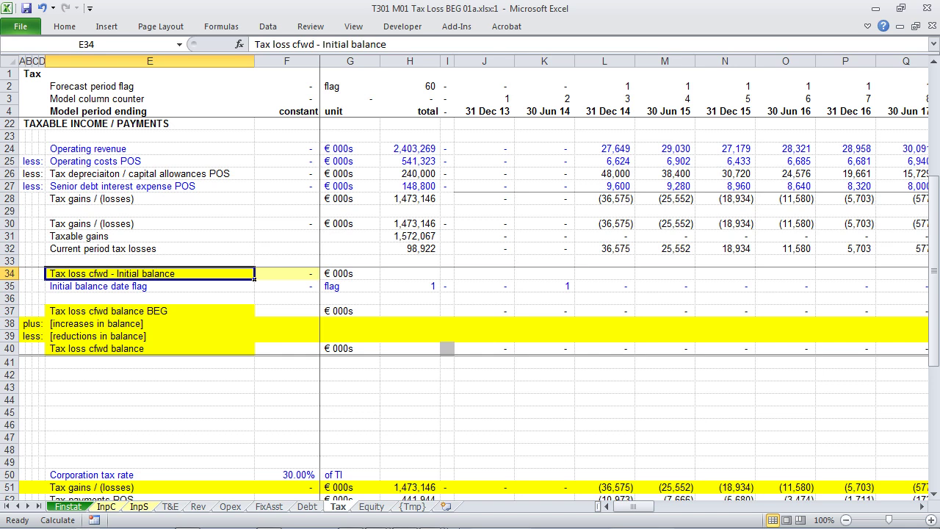
pyautogui.hotkey('ctrl', 'z')
pyautogui.press('Down')
pyautogui.press('Down')
pyautogui.press('Down')
pyautogui.press('Down')
pyautogui.press('Down')
pyautogui.press('Down')
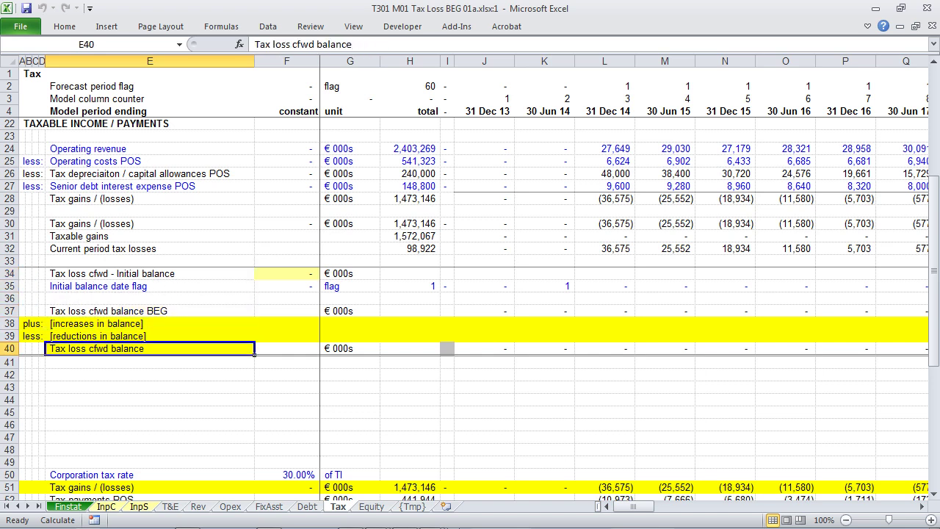
pyautogui.hotkey('ctrl', 'z')
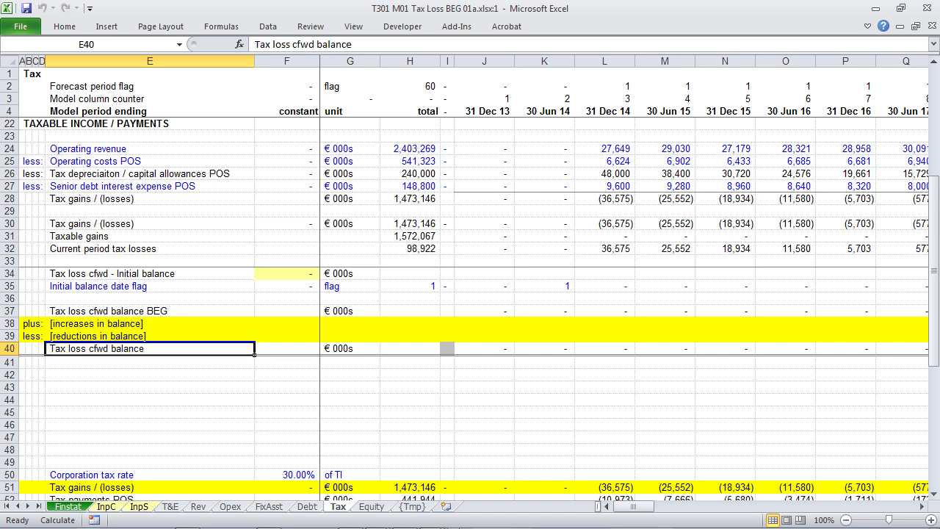
pyautogui.press('Up')
pyautogui.press('Up')
pyautogui.press('Up')
pyautogui.press('Up')
pyautogui.press('Up')
pyautogui.press('Up')
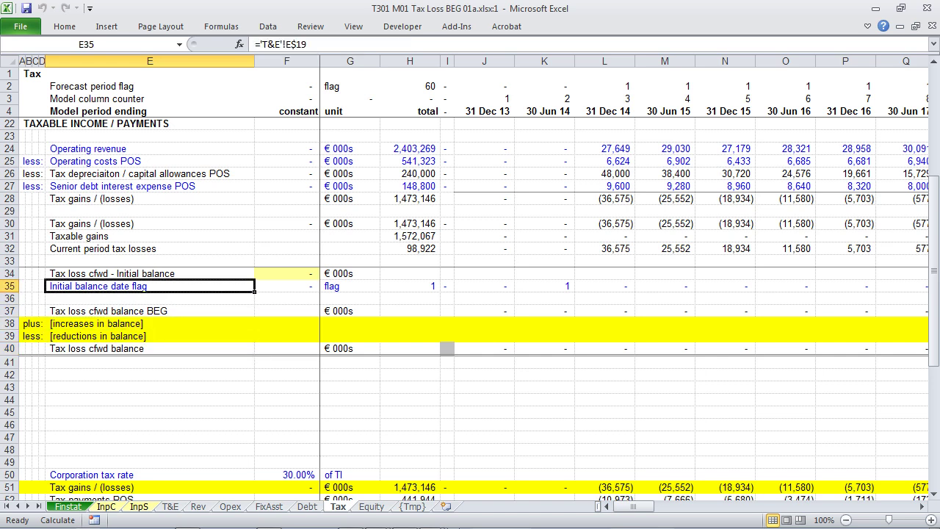
pyautogui.press('Right')
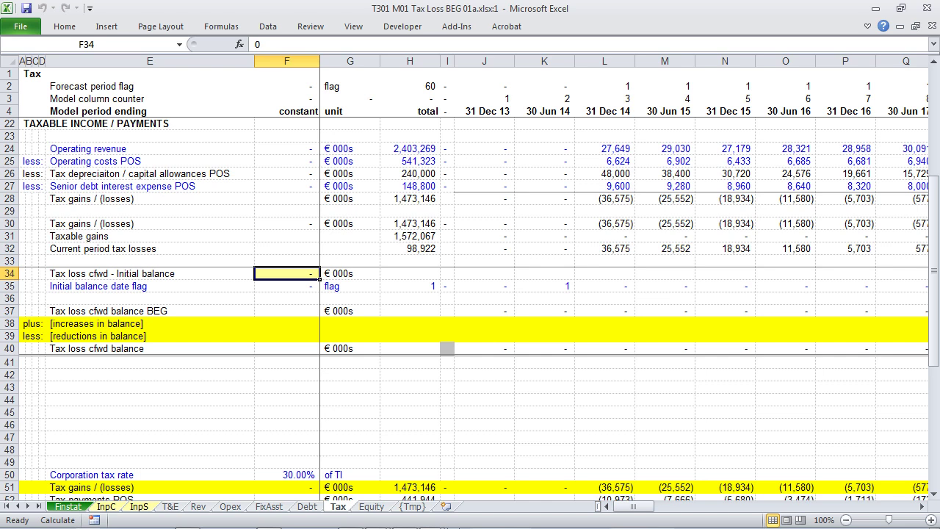
pyautogui.press('Left')
pyautogui.press('Left')
pyautogui.press('Right')
pyautogui.press('Right')
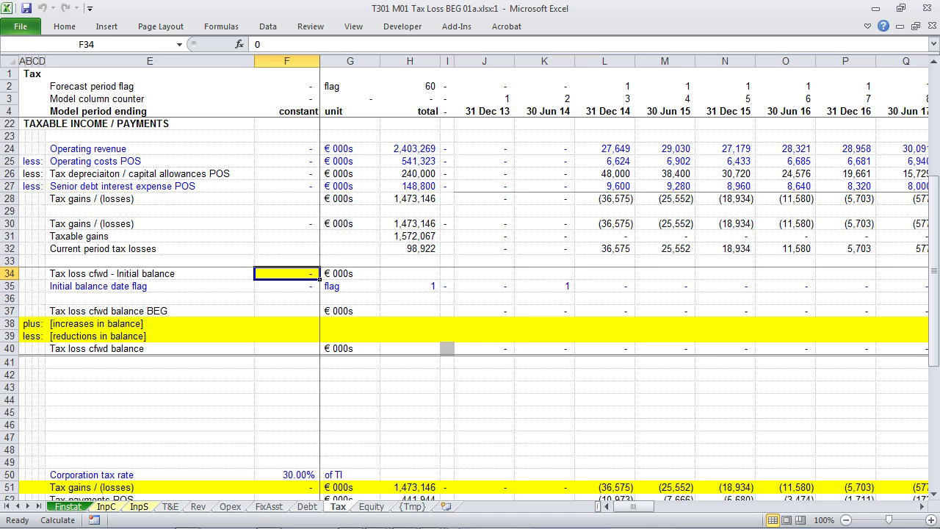
# Step: Enter =E$32 in E38 so increases pull in Current period tax losses
pyautogui.press('Left')
pyautogui.press('Left')
pyautogui.press('Down')
pyautogui.press('Down')
pyautogui.press('Down')
pyautogui.press('Down')
pyautogui.press('Right')
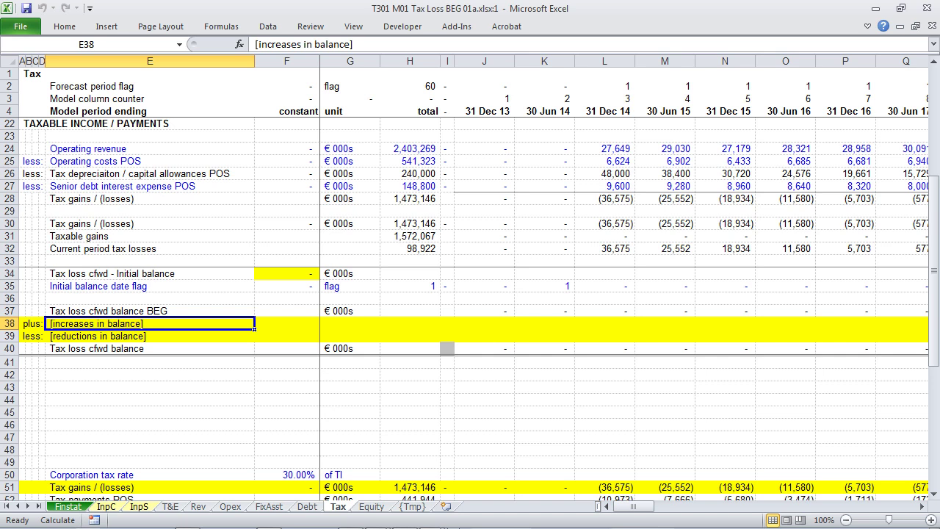
pyautogui.write('=')
pyautogui.press('Up')
pyautogui.press('Up')
pyautogui.press('Up')
pyautogui.press('Up')
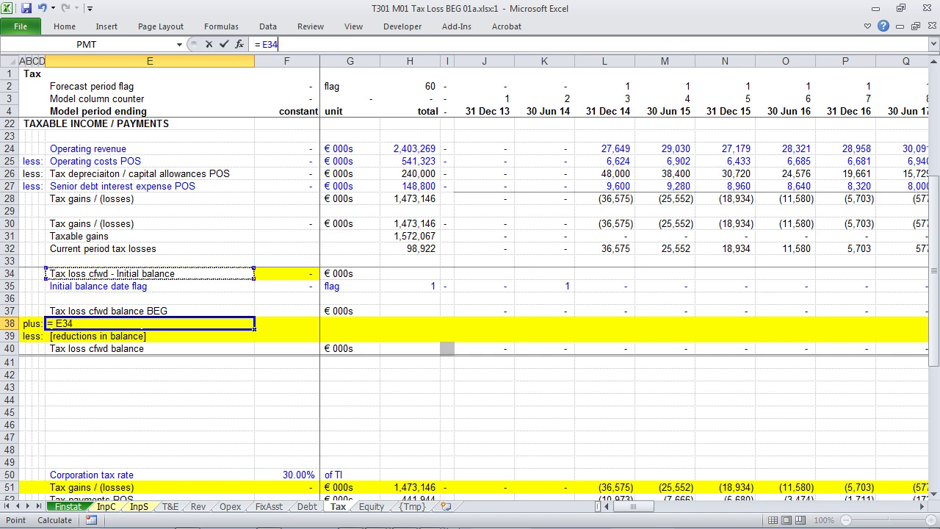
pyautogui.press('Up')
pyautogui.press('Up')
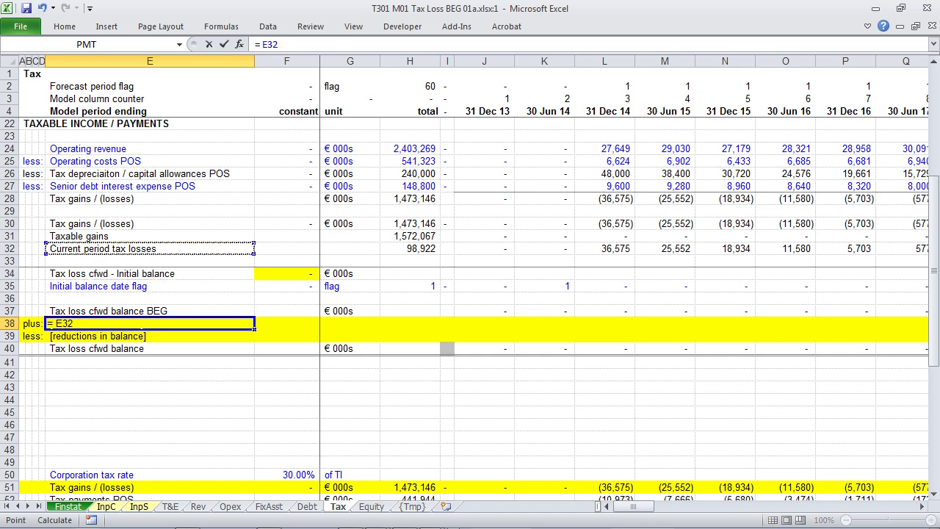
pyautogui.press('F4')
pyautogui.press('F4')
pyautogui.hotkey('ctrl', 'Return')
# Step: Copy the row 38 formula across all periods to CA and remove the row's yellow fill
pyautogui.hotkey('ctrl', 'c')
pyautogui.moveTo(150, 323); pyautogui.dragTo(918, 329)
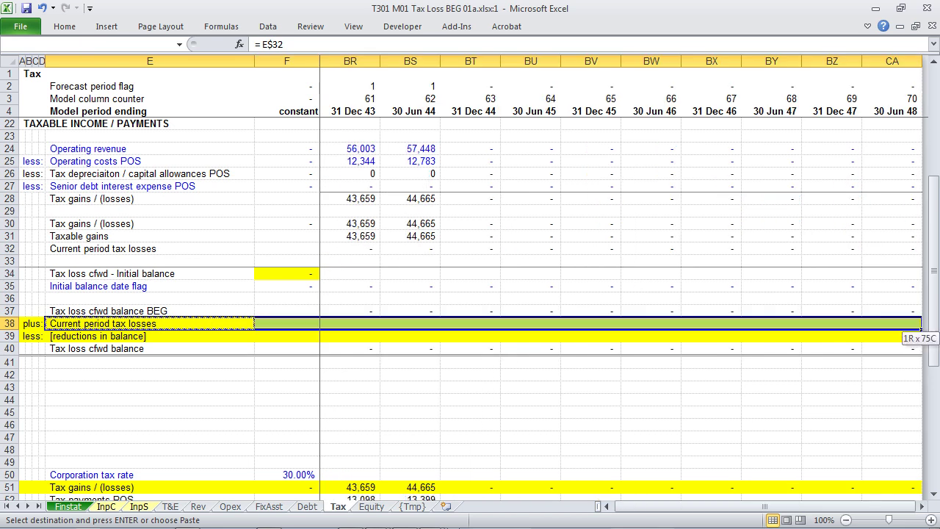
pyautogui.press('Return')
pyautogui.press('Home')
pyautogui.press('F9')
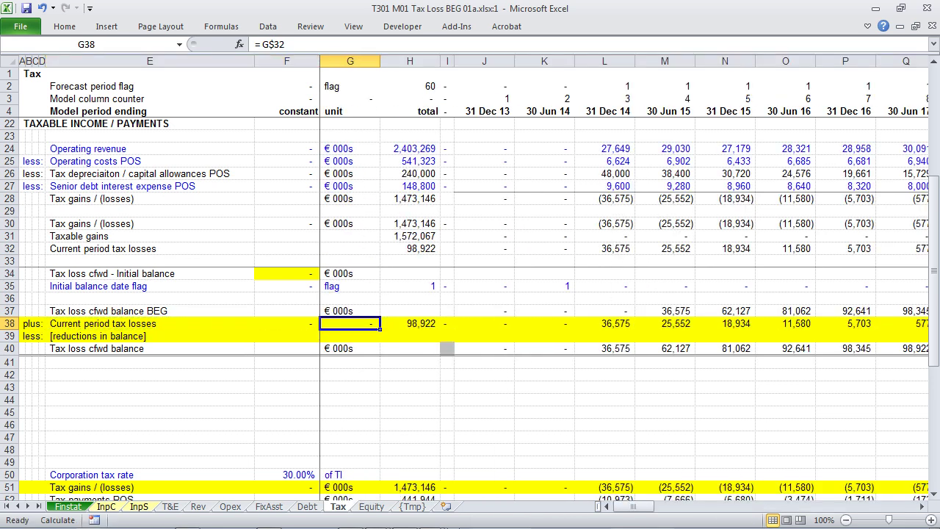
pyautogui.hotkey('shift', 'space')
pyautogui.hotkey('ctrl', 'shift', 'f')
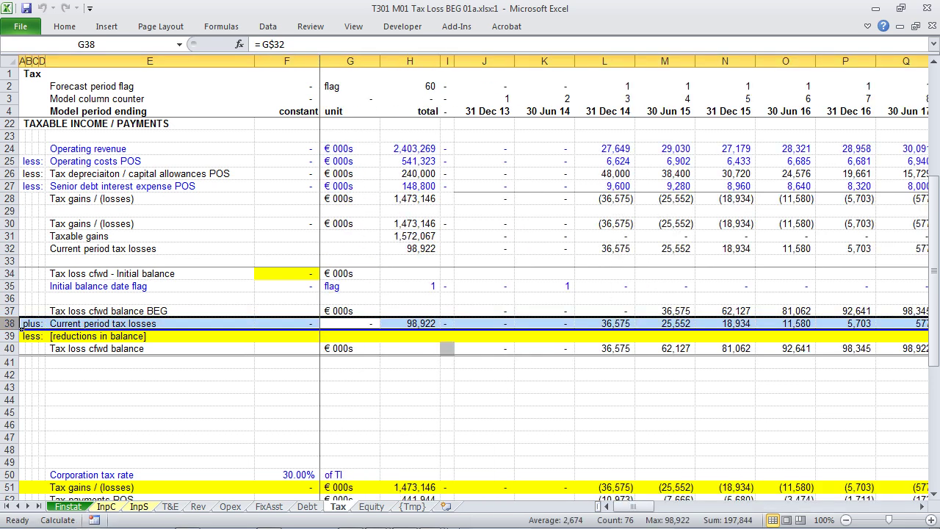
# Step: Chart the row 40 balances across all periods to check them, then delete the chart sheet
pyautogui.press('Down')
pyautogui.press('Down')
pyautogui.press('Right')
pyautogui.press('Right')
pyautogui.press('Right')
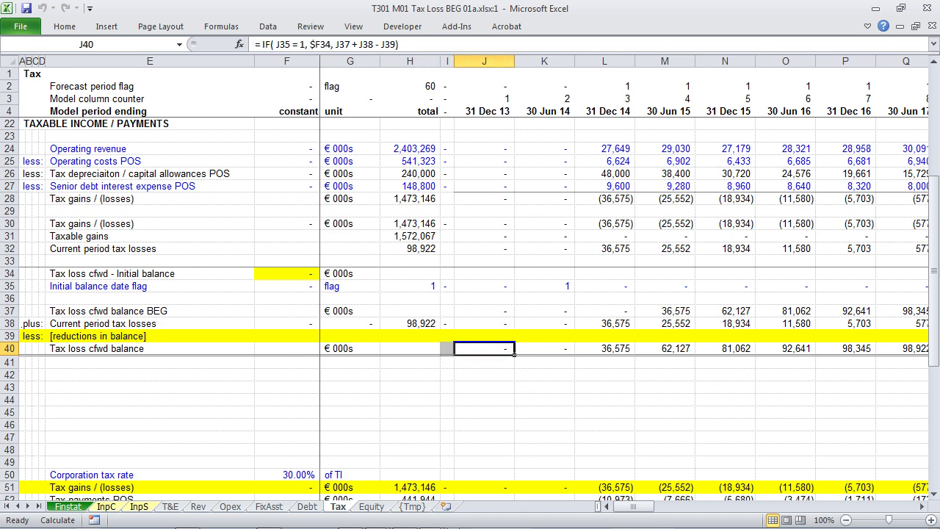
pyautogui.hotkey('ctrl', 'shift', 'Right')
pyautogui.press('F11')
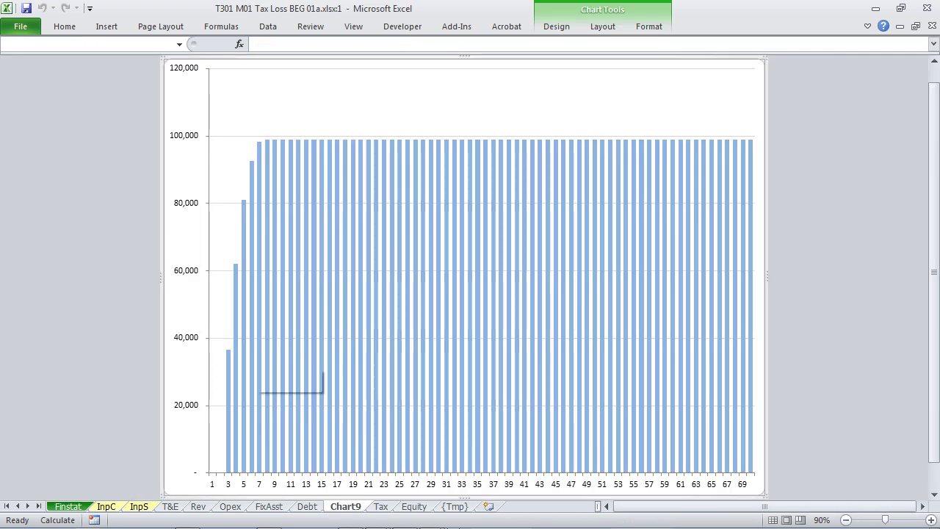
pyautogui.hotkey('alt', 'h')
pyautogui.press('d')
pyautogui.press('s')
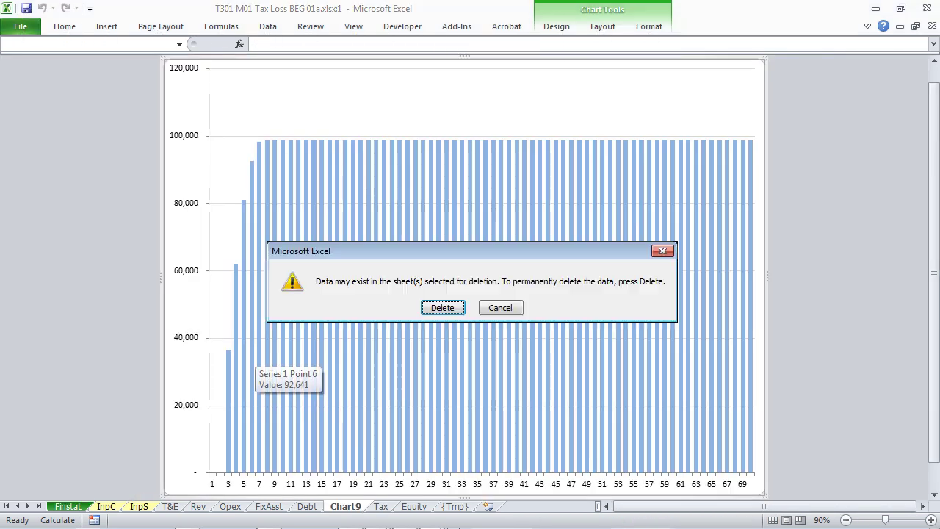
pyautogui.press('Return')
# Step: Rename the reductions row label to [Utilized tax losses]
pyautogui.press('Left')
pyautogui.press('Left')
pyautogui.press('Up')
pyautogui.write('[')
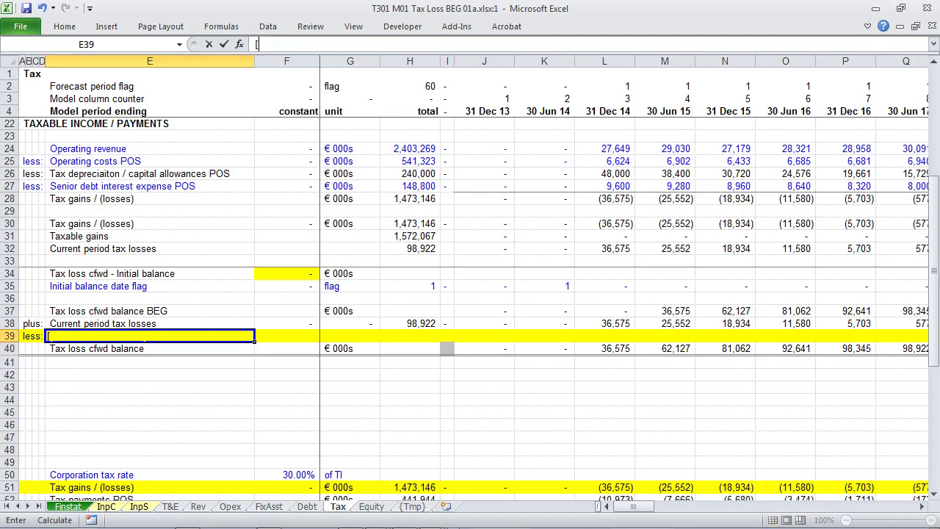
pyautogui.write('Utilized tax losses')
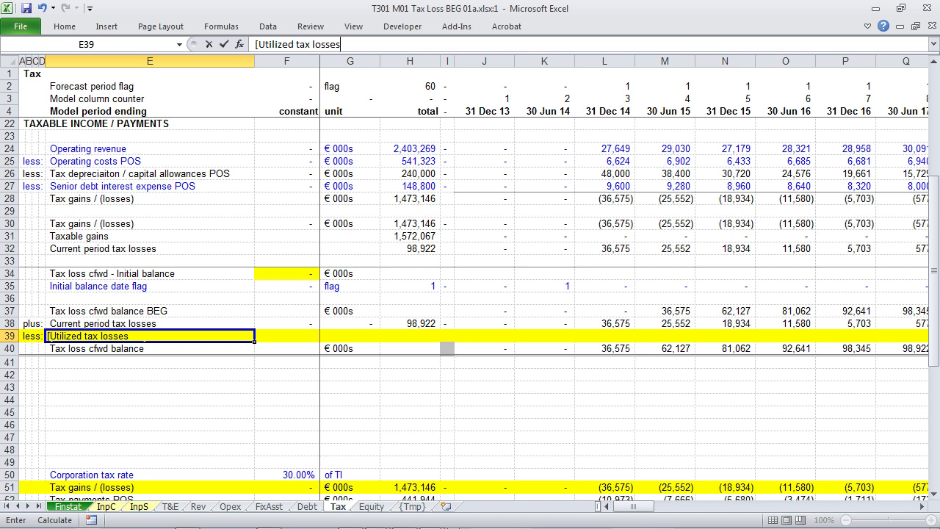
pyautogui.write(']')
pyautogui.hotkey('ctrl', 'Return')
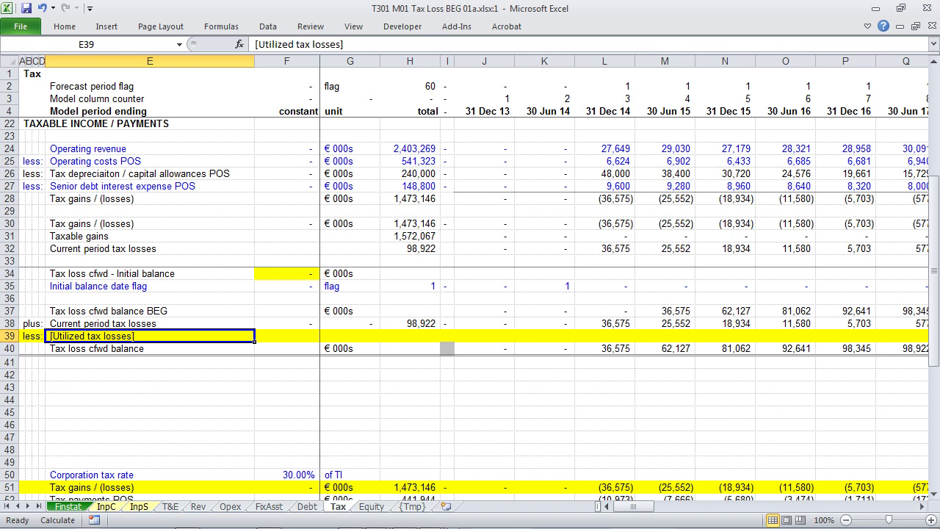
# Step: Insert four blank rows above the Tax loss cfwd initial balance row
pyautogui.press('Up')
pyautogui.press('Up')
pyautogui.press('Up')
pyautogui.press('Up')
pyautogui.press('Up')
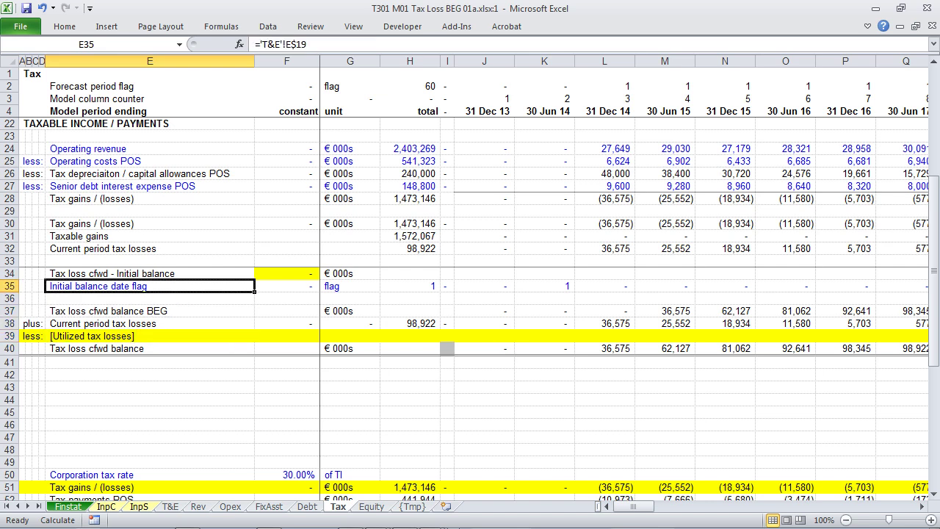
pyautogui.hotkey('shift', 'Down')
pyautogui.hotkey('shift', 'Down')
pyautogui.hotkey('shift', 'Down')
pyautogui.hotkey('alt', 'i')
pyautogui.press('r')
pyautogui.press('Up')
pyautogui.press('Down')
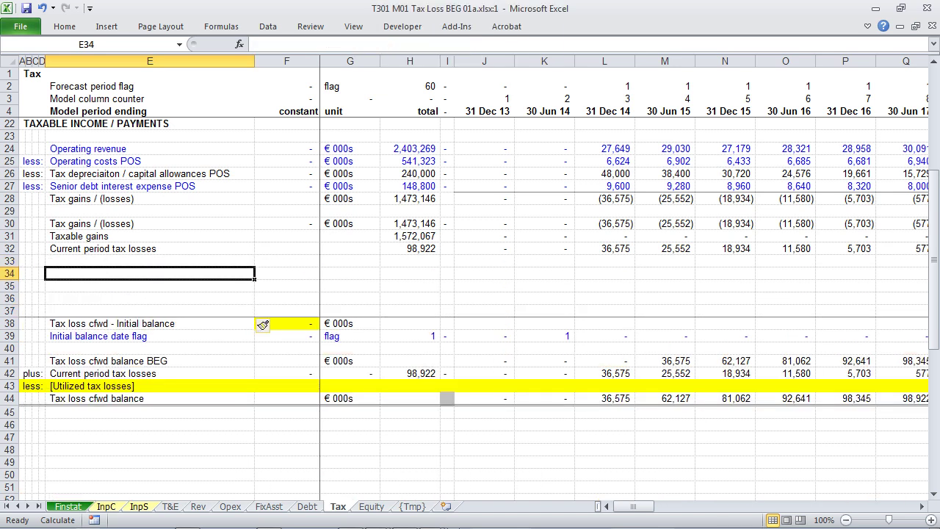
# Step: Link new row 34 to the row-locked Taxable gains row 31 across every period
pyautogui.write('=')
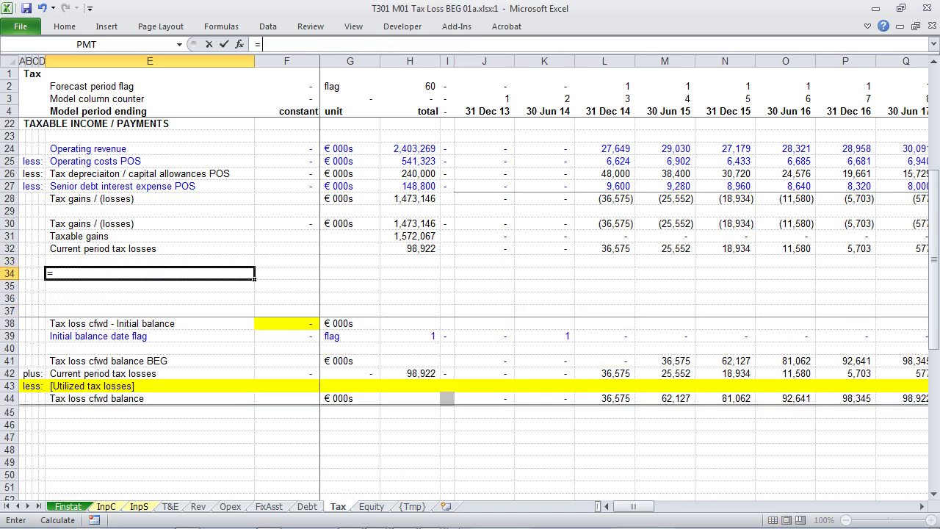
pyautogui.press('Up')
pyautogui.press('Up')
pyautogui.press('Up')
pyautogui.press('Up')
pyautogui.press('Down')
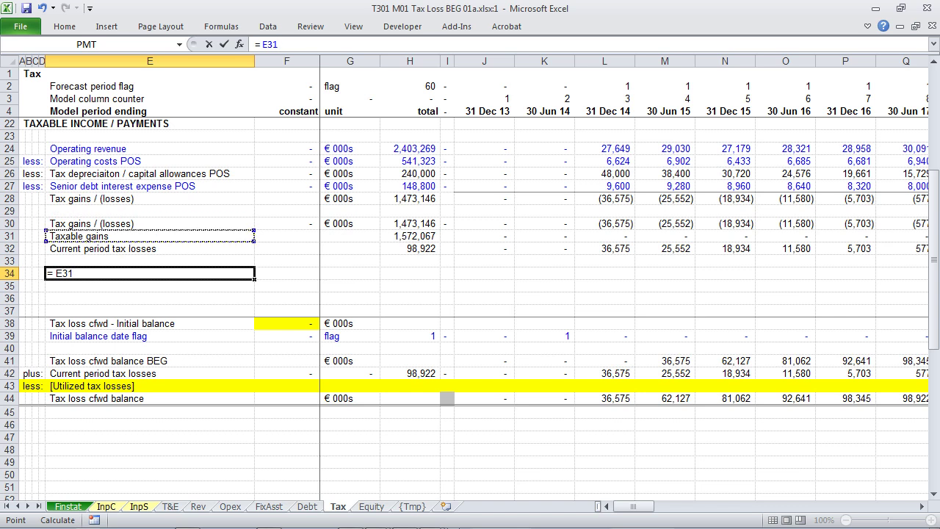
pyautogui.press('F4')
pyautogui.press('F4')
pyautogui.hotkey('ctrl', 'Return')
pyautogui.hotkey('ctrl', 'c')
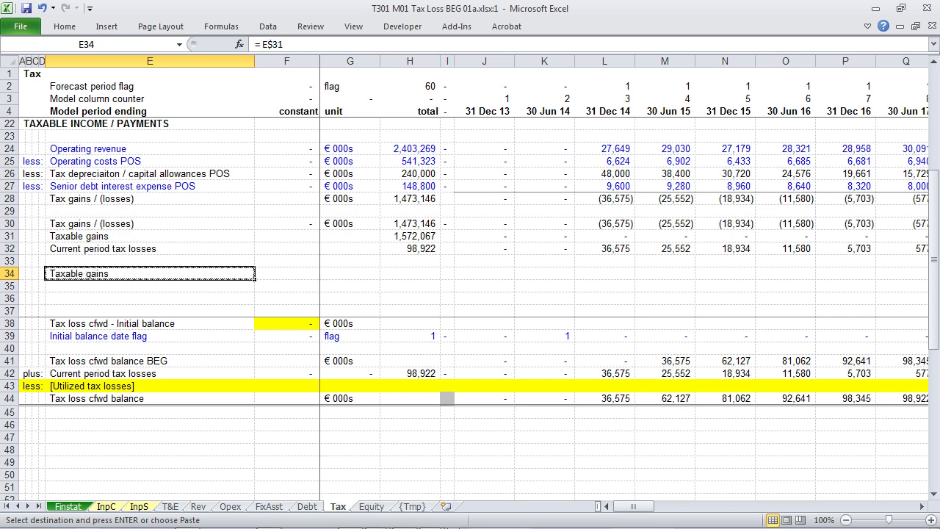
pyautogui.hotkey('ctrl', 'shift', 'Right')
pyautogui.press('Return')
# Step: Recalculate and check row 34's values against taxable gains, including 31 Dec 17
pyautogui.press('Home')
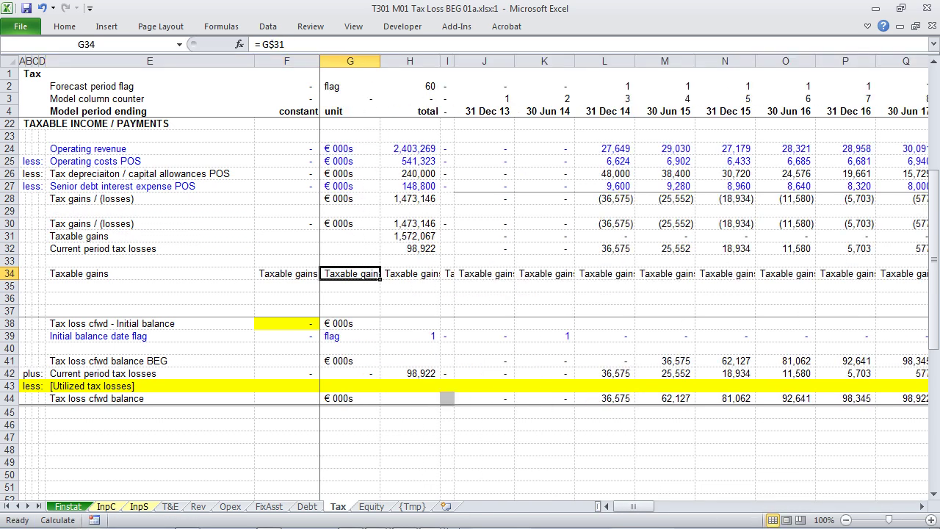
pyautogui.press('F9')
pyautogui.press('Right')
pyautogui.press('Right')
pyautogui.press('Right')
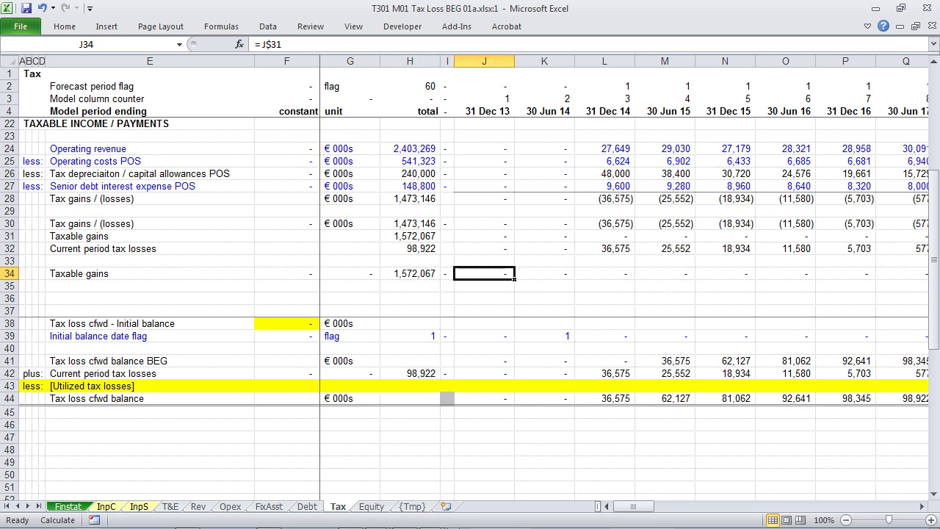
pyautogui.press('Right')
pyautogui.press('Right')
pyautogui.press('Right')
pyautogui.press('Right')
pyautogui.press('Right')
pyautogui.press('Right')
pyautogui.press('Right')
pyautogui.press('Right')
pyautogui.press('Right')
pyautogui.press('Right')
pyautogui.press('Right')
pyautogui.press('Right')
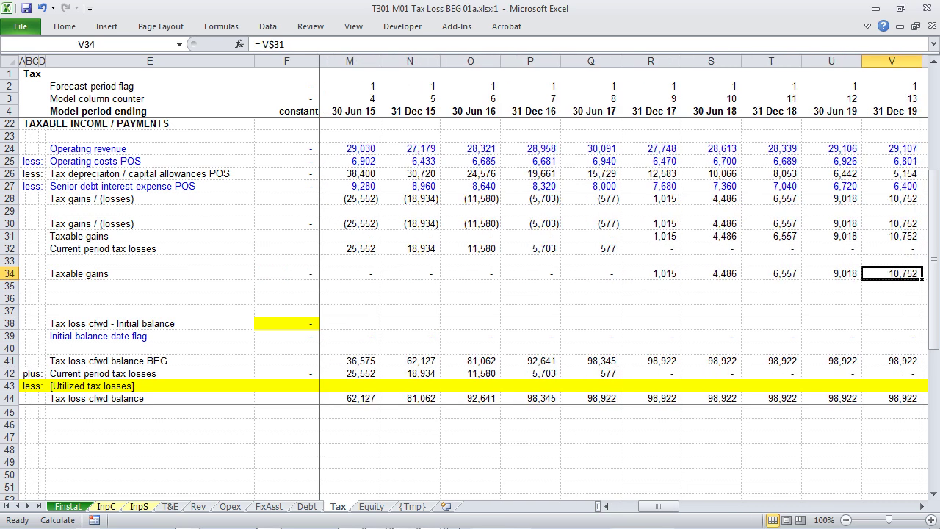
pyautogui.press('Left')
pyautogui.press('Left')
pyautogui.press('Left')
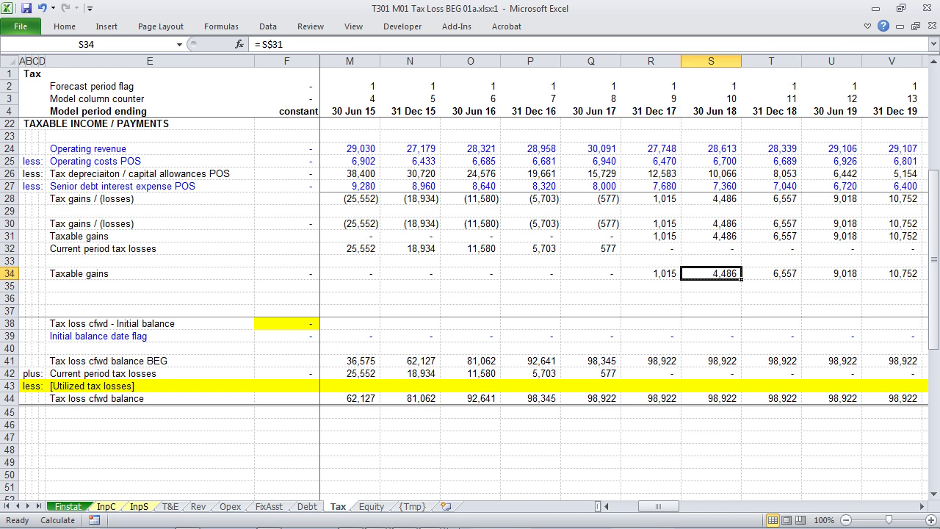
pyautogui.press('Left')
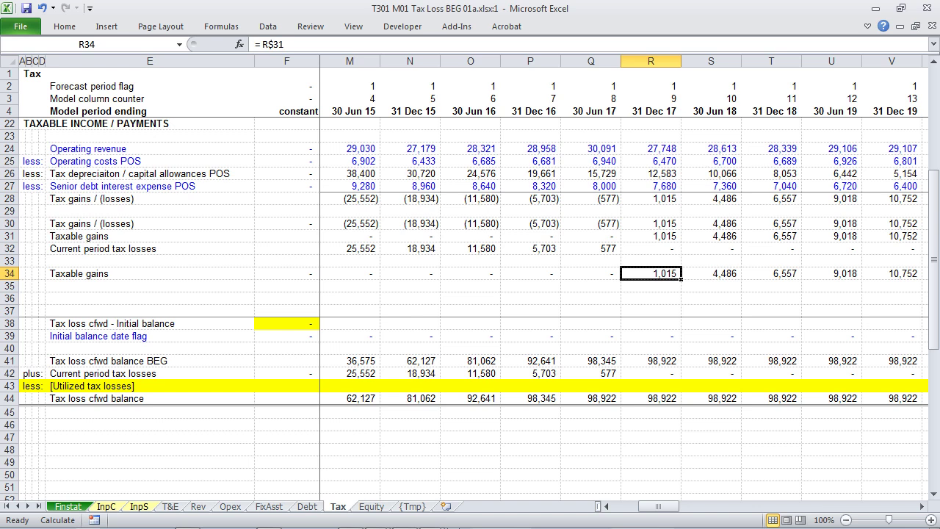
# Step: Relabel the Taxable gains source row to 'Current period taxable gains'
pyautogui.click(651, 286)
pyautogui.press('Home')
pyautogui.press('Left')
pyautogui.press('Left')
pyautogui.press('Up')
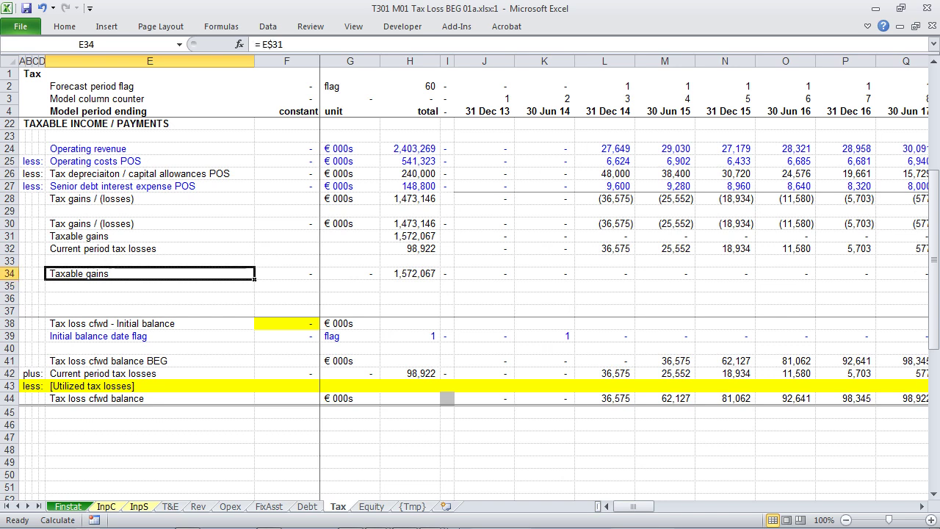
pyautogui.hotkey('ctrl', '[')
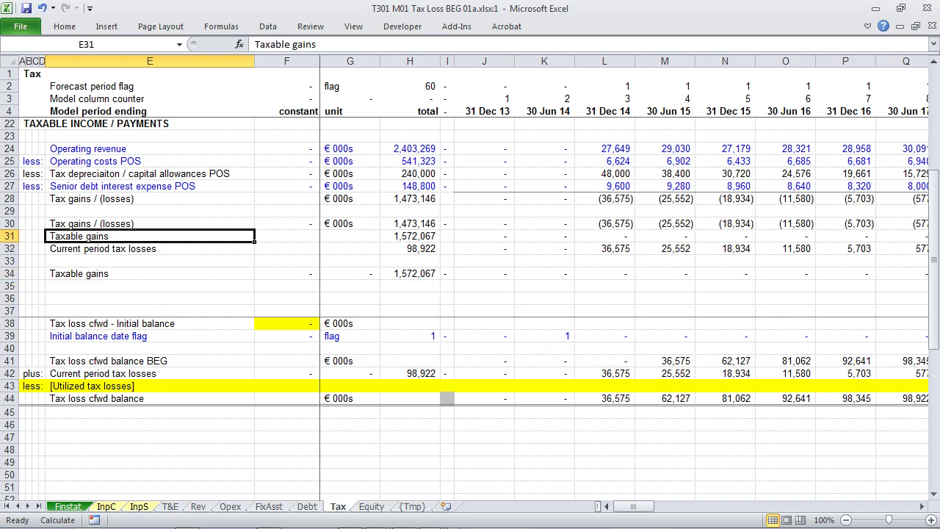
pyautogui.press('F2')
pyautogui.press('Home')
pyautogui.write('Curren')
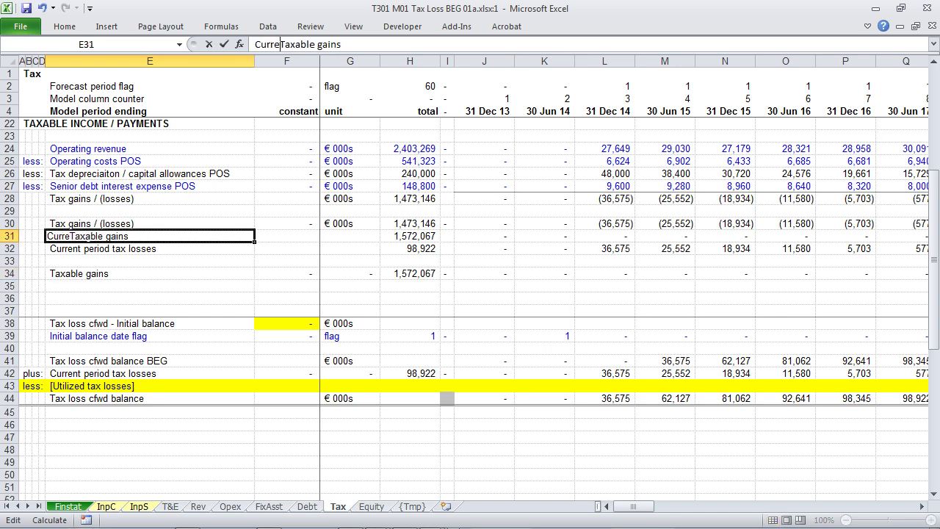
pyautogui.write('t period')
pyautogui.press('Delete')
pyautogui.write('t')
pyautogui.press('Return')
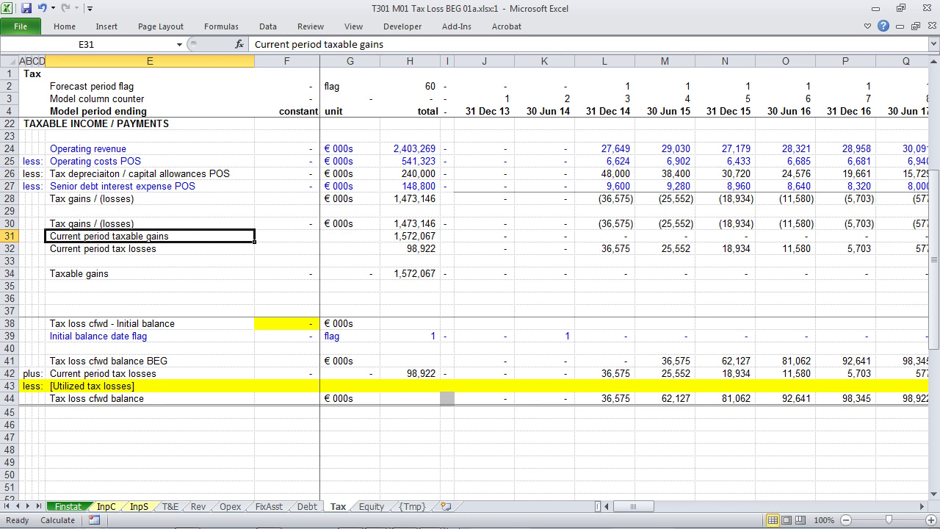
pyautogui.press('F9')
# Step: Enter =E$41 in E35 and paste it across row 35 to the last period
pyautogui.press('Down')
pyautogui.press('Down')
pyautogui.press('Down')
pyautogui.press('Down')
pyautogui.write('=')
pyautogui.press('Down')
pyautogui.press('Down')
pyautogui.press('Down')
pyautogui.press('Down')
pyautogui.press('Down')
pyautogui.press('Down')
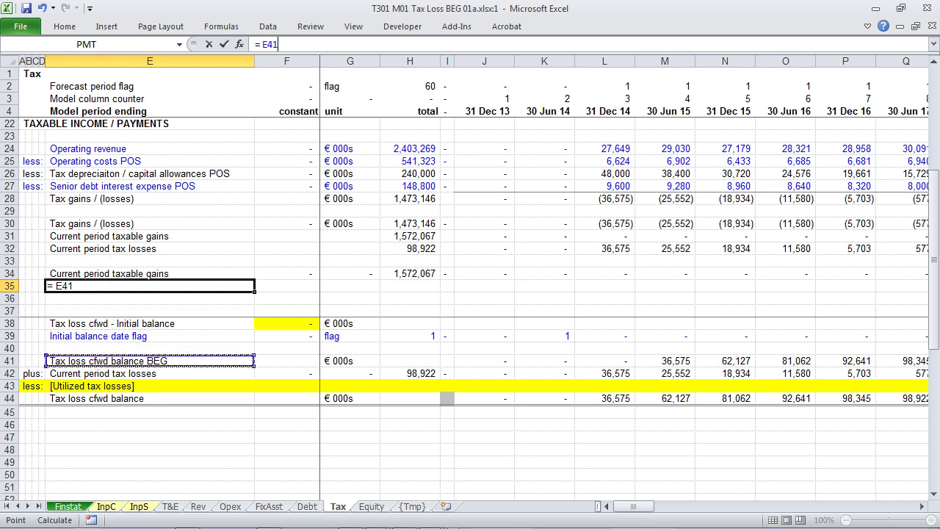
pyautogui.press('F4')
pyautogui.press('F4')
pyautogui.hotkey('ctrl', 'Return')
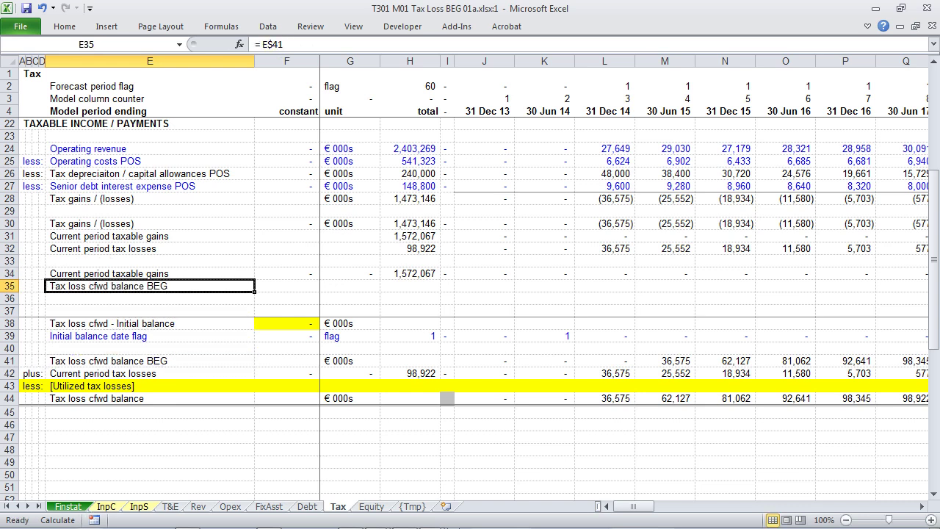
pyautogui.hotkey('ctrl', 'c')
pyautogui.press('Right')
pyautogui.hotkey('ctrl', 'shift', 'Right')
pyautogui.press('Return')
# Step: Review row 35's linked balances across later periods, ending at label cell E36
pyautogui.press('Right')
pyautogui.hotkey('shift', 'space')
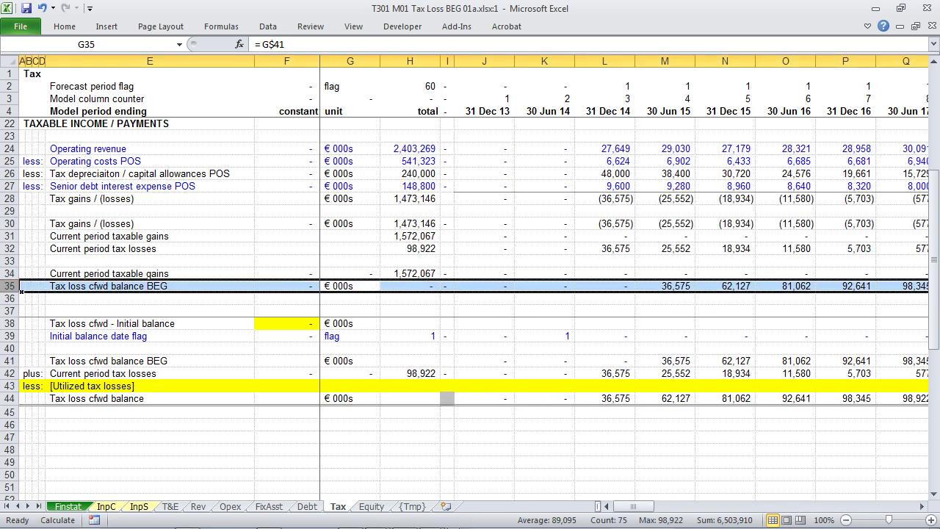
pyautogui.press('Right')
pyautogui.press('Right')
pyautogui.press('Right')
pyautogui.press('Right')
pyautogui.press('Right')
pyautogui.press('Right')
pyautogui.press('Right')
pyautogui.press('Right')
pyautogui.press('Right')
pyautogui.press('Right')
pyautogui.press('Right')
pyautogui.press('Right')
pyautogui.press('Right')
pyautogui.press('Right')
pyautogui.press('Right')
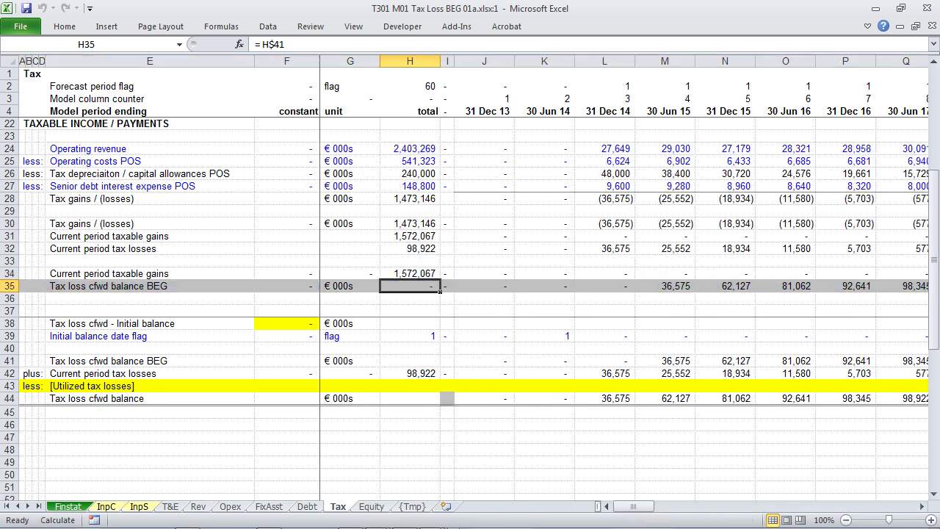
pyautogui.press('Right')
pyautogui.press('Left')
pyautogui.press('Left')
pyautogui.press('Left')
pyautogui.press('Left')
pyautogui.press('Left')
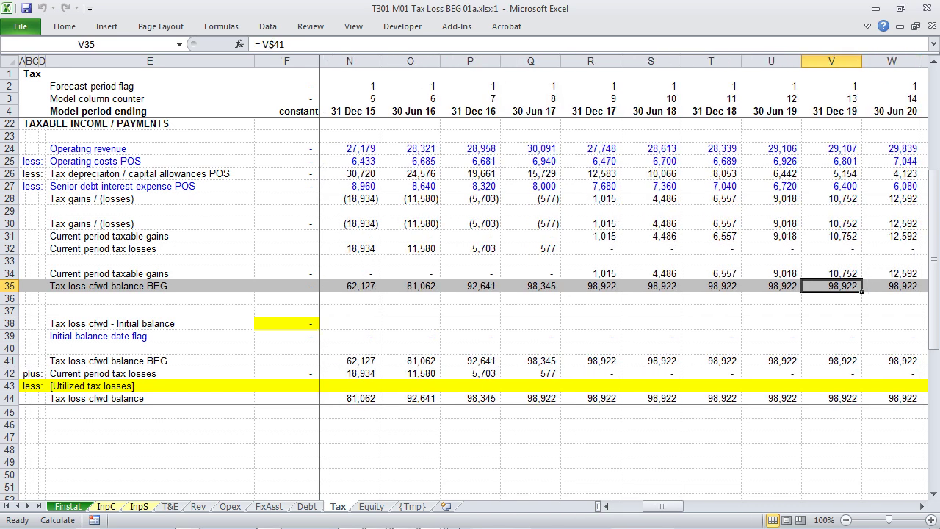
pyautogui.press('Down')
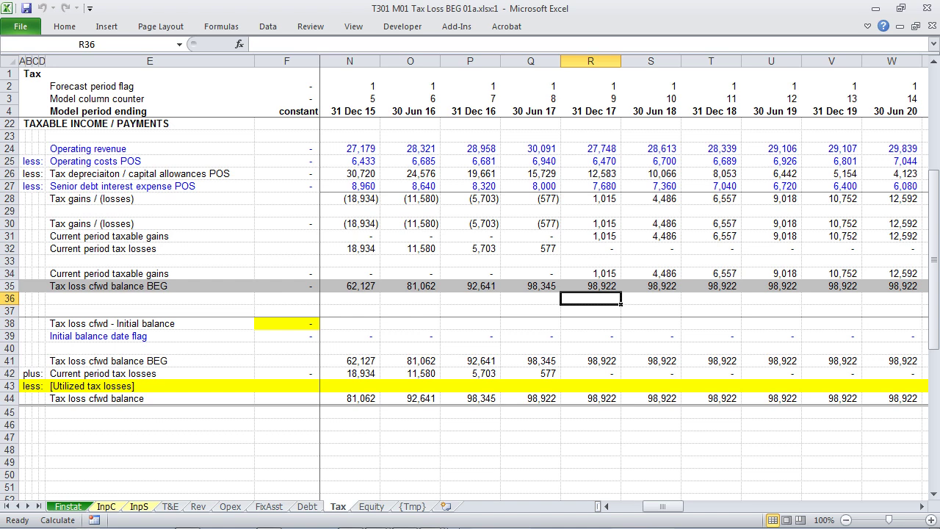
pyautogui.press('Home')
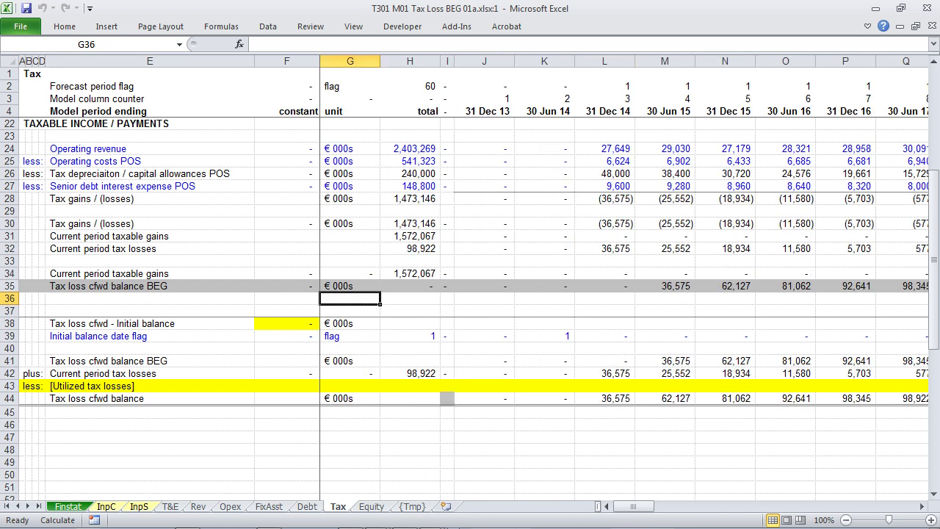
pyautogui.press('Right')
pyautogui.press('Right')
pyautogui.press('Right')
pyautogui.press('Left')
pyautogui.press('Left')
pyautogui.press('Left')
pyautogui.press('Left')
pyautogui.press('Left')
# Step: Copy the Utilized tax losses label into E36 without yellow fill or brackets
pyautogui.press('Down')
pyautogui.press('Down')
pyautogui.press('Down')
pyautogui.press('Down')
pyautogui.press('Down')
pyautogui.press('Down')
pyautogui.press('Down')
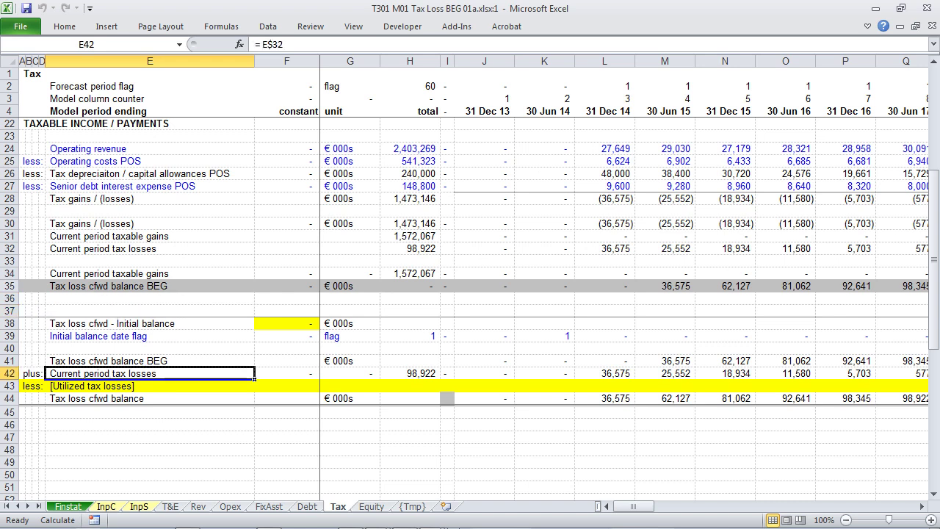
pyautogui.hotkey('ctrl', 'c')
pyautogui.press('Up')
pyautogui.press('Up')
pyautogui.press('Up')
pyautogui.press('Up')
pyautogui.press('Up')
pyautogui.press('Up')
pyautogui.press('Up')
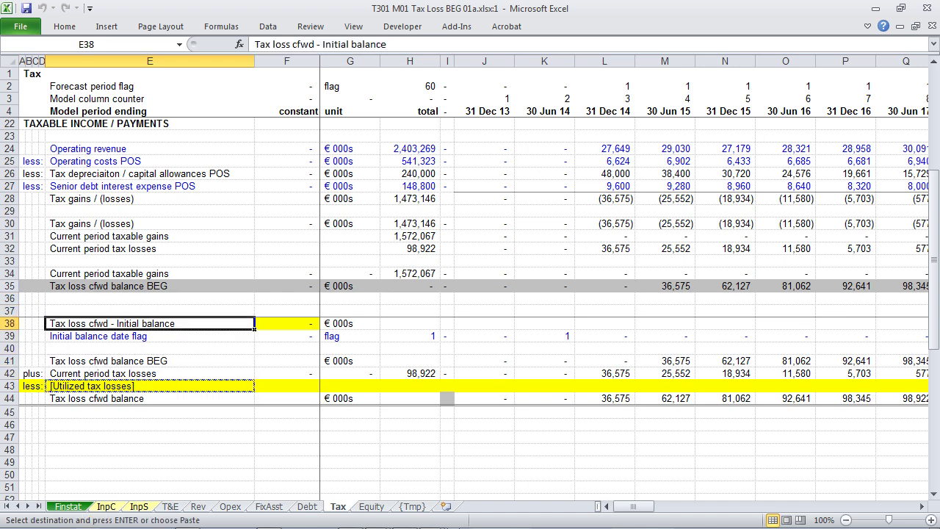
pyautogui.press('Return')
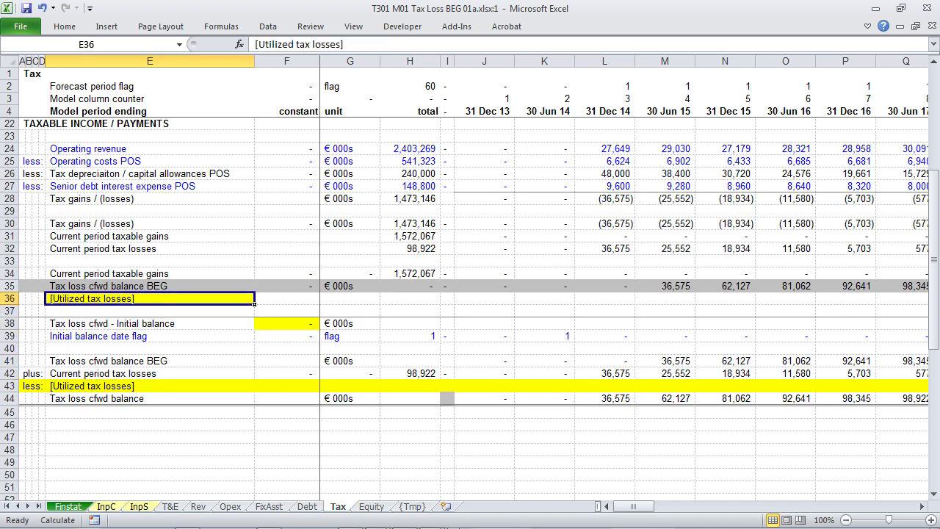
pyautogui.hotkey('ctrl', 'shift', 'v')
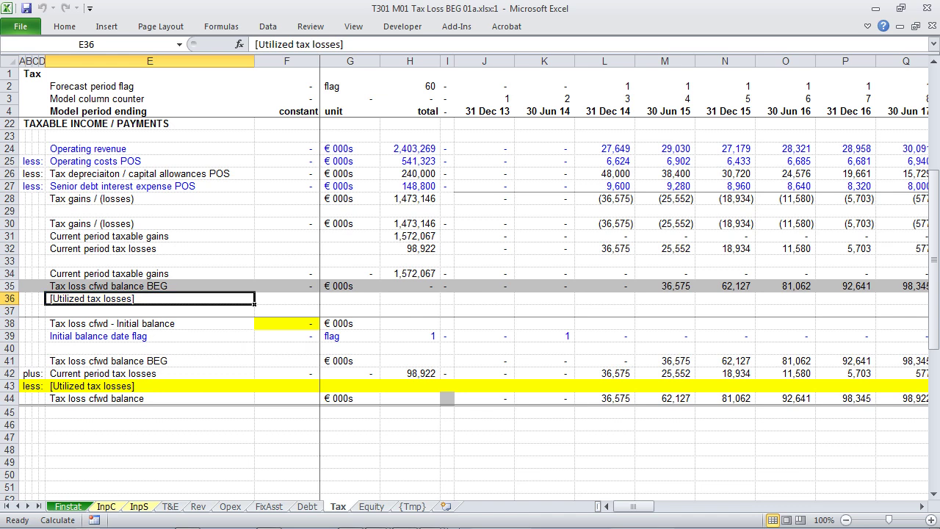
pyautogui.hotkey('ctrl', 'shift', 'u')
# Step: Enter =MIN(J34:J35) in J36 and copy it across J36:W36
pyautogui.press('Right')
pyautogui.press('Right')
pyautogui.press('Right')
pyautogui.press('Right')
pyautogui.press('Right')
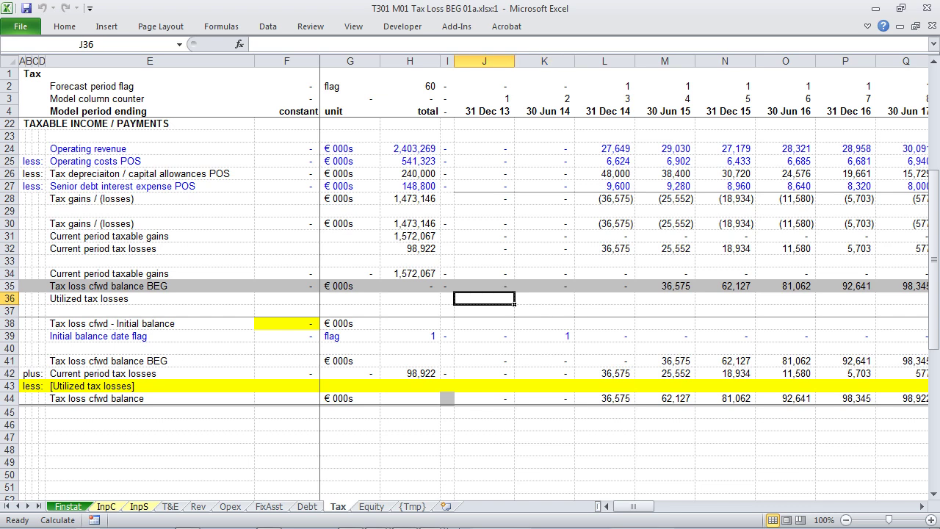
pyautogui.write('= min')
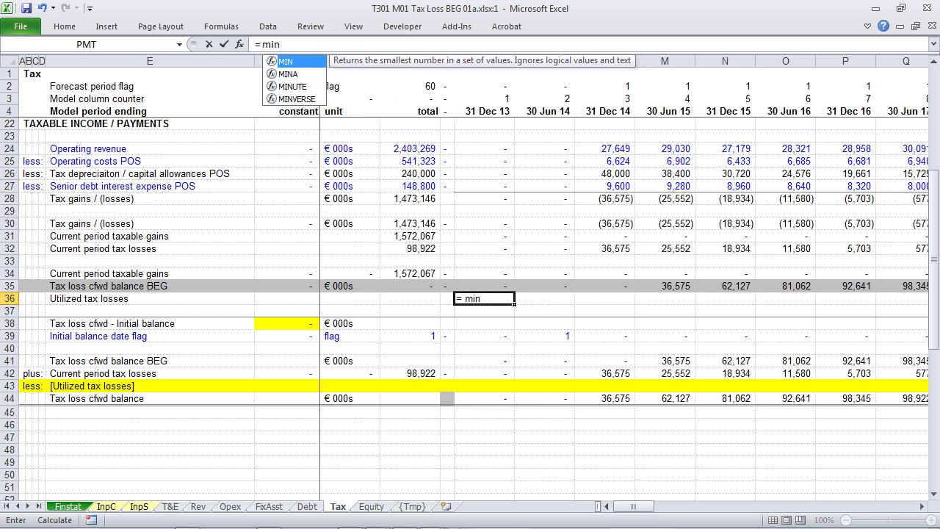
pyautogui.write('(')
pyautogui.press('Up')
pyautogui.press('Up')
pyautogui.hotkey('shift', 'Down')
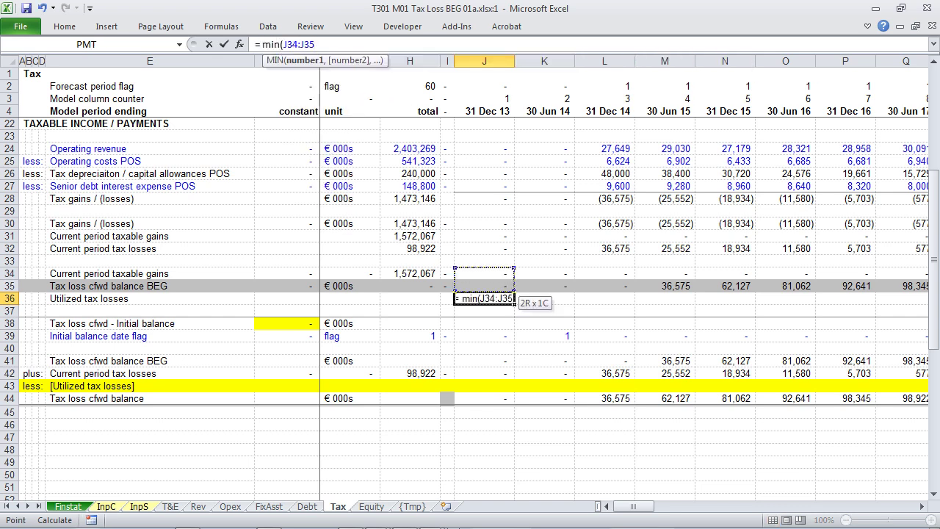
pyautogui.hotkey('ctrl', 'Return')
pyautogui.hotkey('ctrl', 'c')
pyautogui.hotkey('shift', 'Right')
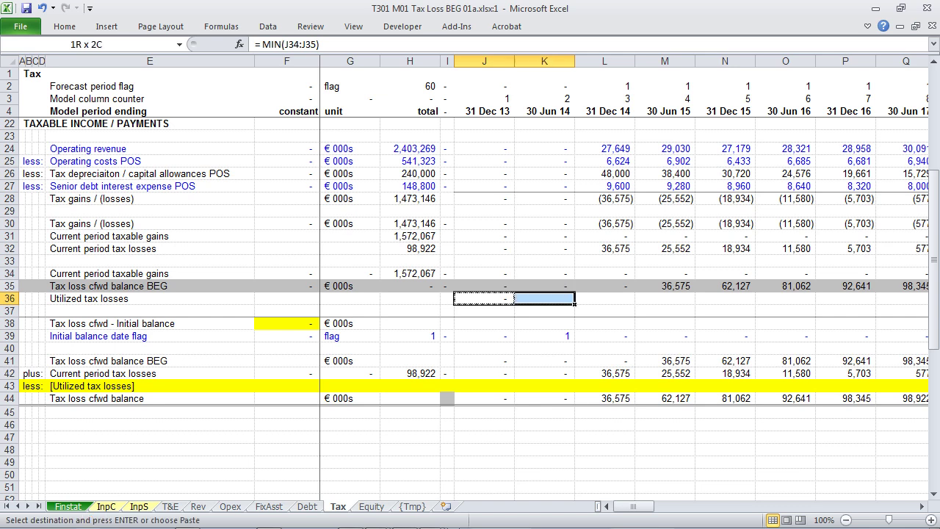
pyautogui.hotkey('shift', 'Right')
pyautogui.hotkey('shift', 'Right')
pyautogui.hotkey('shift', 'Right')
pyautogui.hotkey('shift', 'Right')
pyautogui.hotkey('shift', 'Right')
pyautogui.hotkey('shift', 'Right')
pyautogui.hotkey('shift', 'Right')
pyautogui.hotkey('shift', 'Right')
pyautogui.hotkey('shift', 'Right')
pyautogui.hotkey('shift', 'Right')
pyautogui.hotkey('shift', 'Right')
pyautogui.hotkey('shift', 'Right')
pyautogui.press('Return')
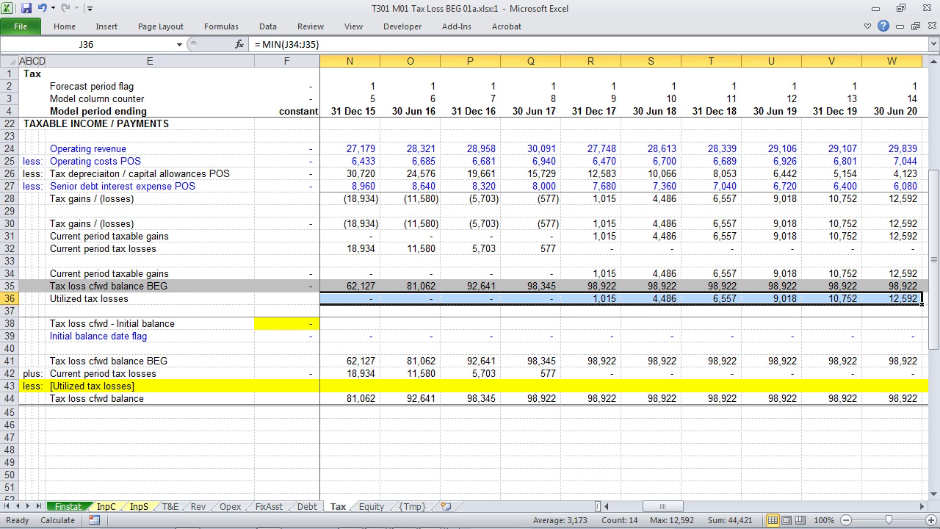
# Step: Total the Utilized tax losses row in H36 with =SUM(J36:CA36)
pyautogui.press('Home')
pyautogui.press('Right')
pyautogui.hotkey('alt', '=')
pyautogui.press('Right')
pyautogui.press('Right')
pyautogui.press('Down')
pyautogui.hotkey('ctrl', 'shift', 'Right')
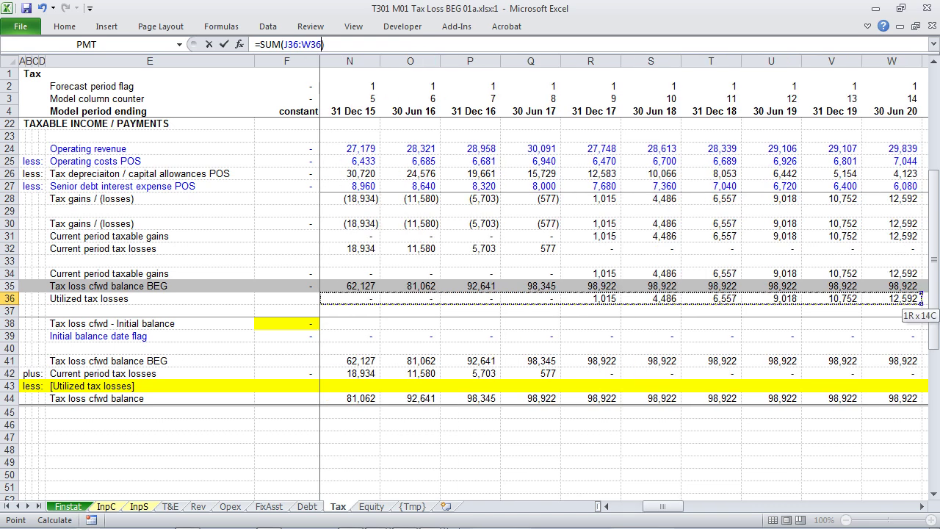
pyautogui.hotkey('ctrl', 'Return')
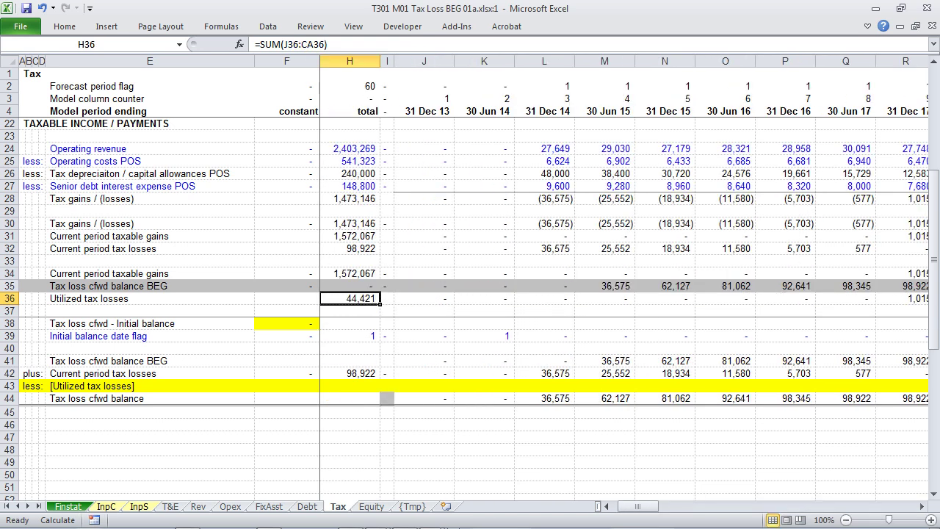
pyautogui.press('Left')
# Step: Copy the W36 MIN formula across row 36 through AE36
pyautogui.press('Right')
pyautogui.press('Right')
pyautogui.press('Right')
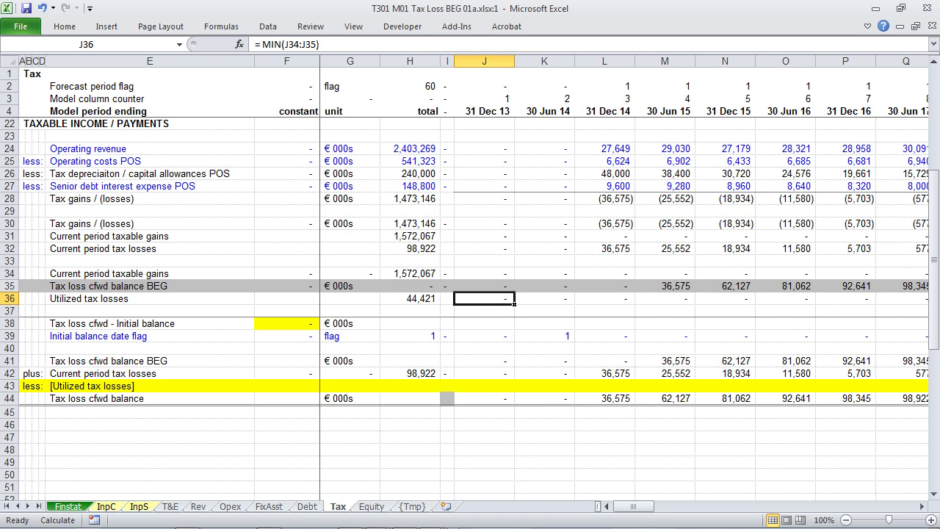
pyautogui.press('Right')
pyautogui.press('Right')
pyautogui.press('Right')
pyautogui.press('Right')
pyautogui.press('Right')
pyautogui.press('Right')
pyautogui.press('Right')
pyautogui.press('Right')
pyautogui.press('Right')
pyautogui.press('Right')
pyautogui.press('Right')
pyautogui.press('Right')
pyautogui.press('Right')
pyautogui.press('Right')
pyautogui.press('Right')
pyautogui.press('Right')
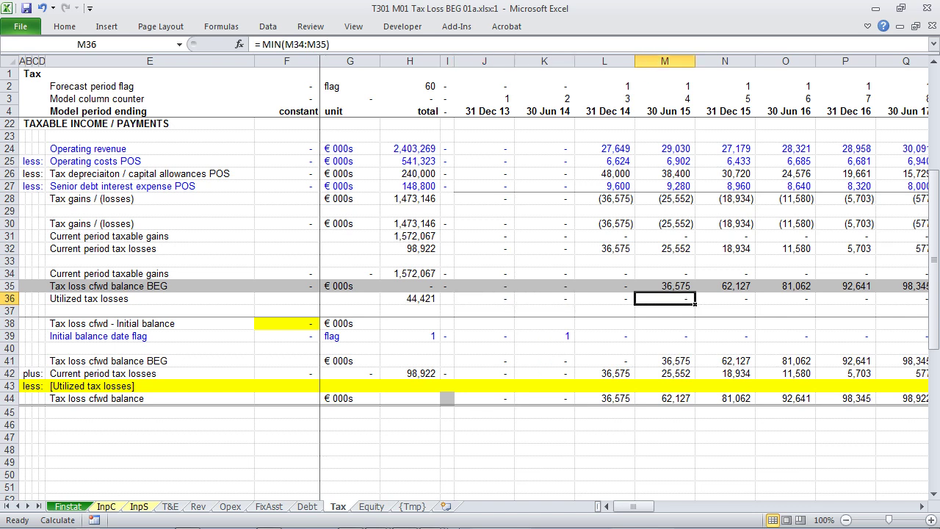
pyautogui.press('Left')
pyautogui.press('Left')
pyautogui.press('Left')
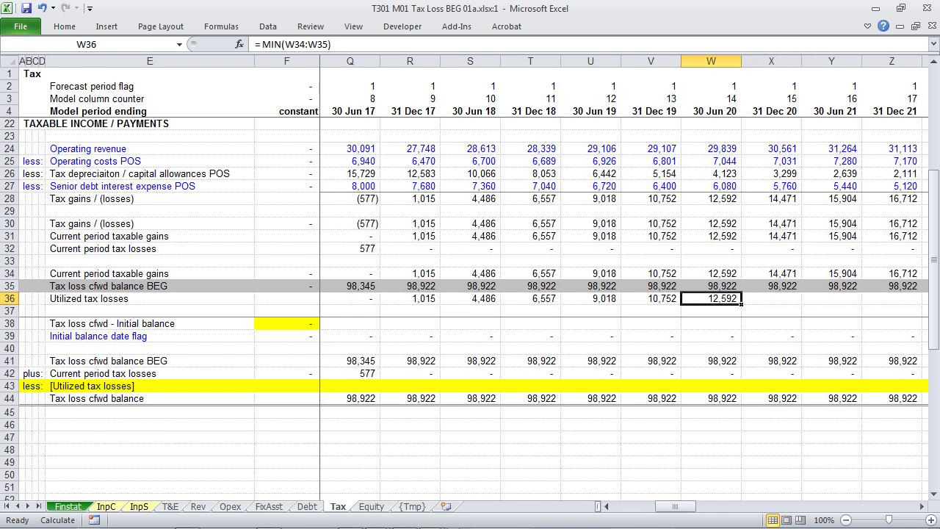
pyautogui.hotkey('ctrl', 'c')
pyautogui.hotkey('shift', 'Right')
pyautogui.hotkey('shift', 'Right')
pyautogui.hotkey('shift', 'Right')
pyautogui.hotkey('shift', 'Right')
pyautogui.hotkey('shift', 'Right')
pyautogui.hotkey('shift', 'Right')
pyautogui.hotkey('shift', 'Right')
pyautogui.hotkey('shift', 'Right')
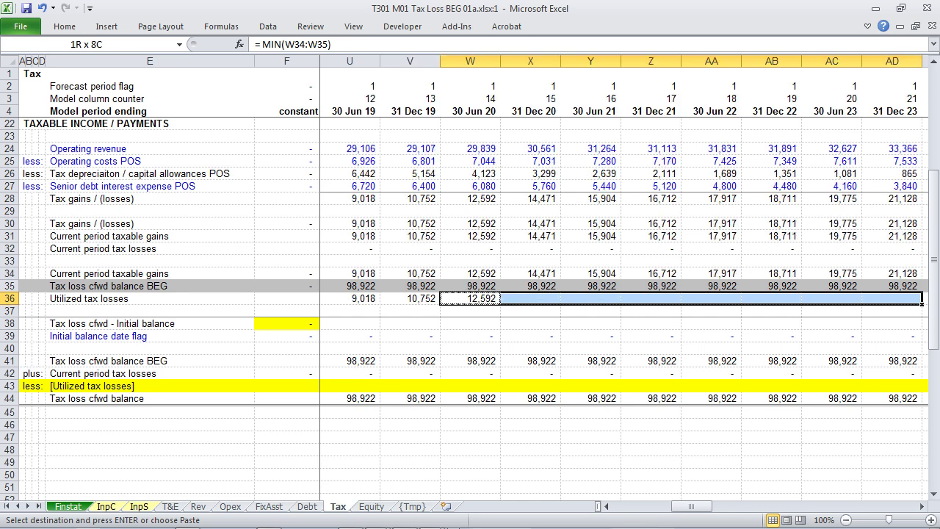
pyautogui.press('Return')
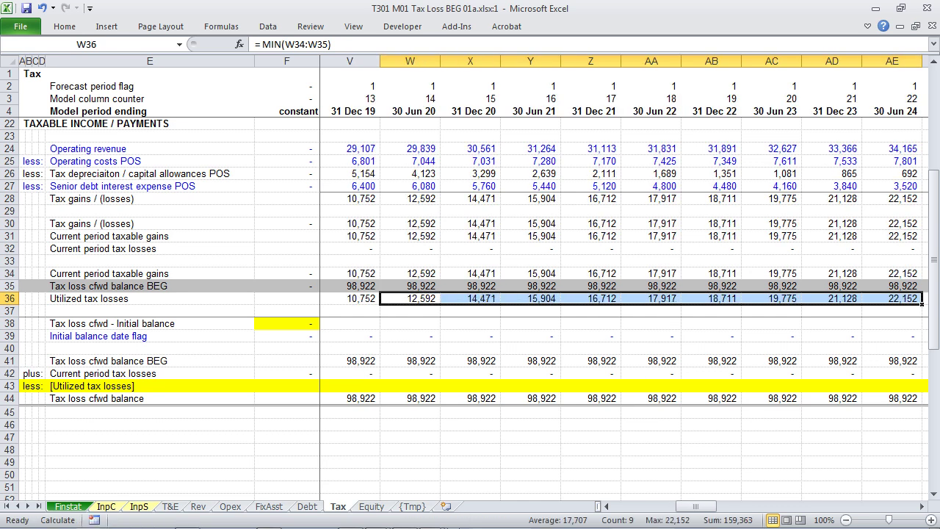
# Step: Clear the extra MIN formulas from Y36:AE36 and copy the E36 Utilized tax losses label
pyautogui.press('Home')
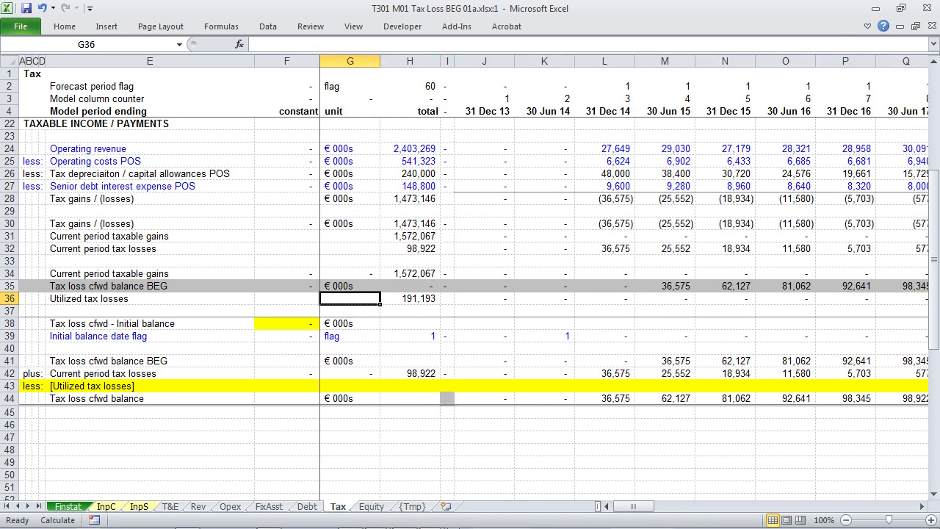
pyautogui.press('Right')
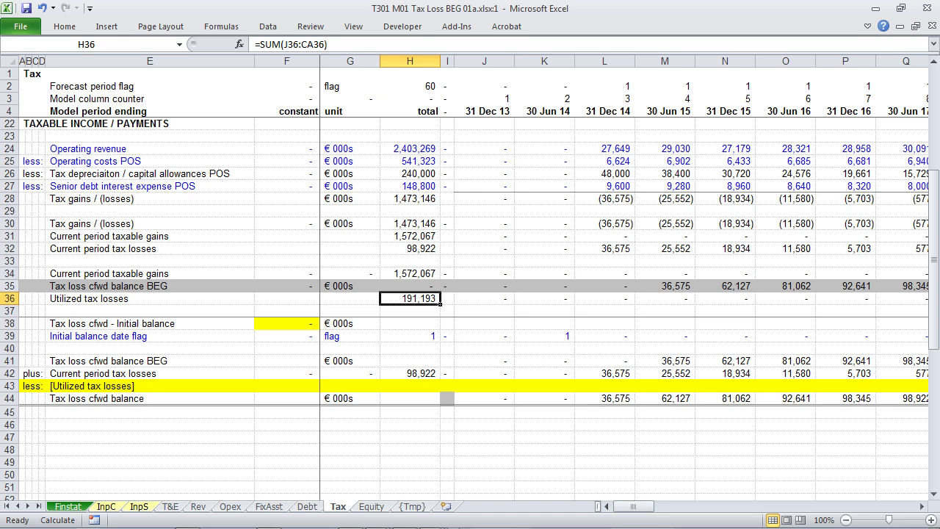
pyautogui.press('Right')
pyautogui.press('Right')
pyautogui.press('Right')
pyautogui.press('Right')
pyautogui.press('Right')
pyautogui.press('Right')
pyautogui.press('Right')
pyautogui.press('Right')
pyautogui.press('Right')
pyautogui.press('Right')
pyautogui.press('Right')
pyautogui.press('Right')
pyautogui.press('Right')
pyautogui.press('Right')
pyautogui.press('Right')
pyautogui.press('Right')
pyautogui.press('Right')
pyautogui.press('Right')
pyautogui.press('Right')
pyautogui.press('Right')
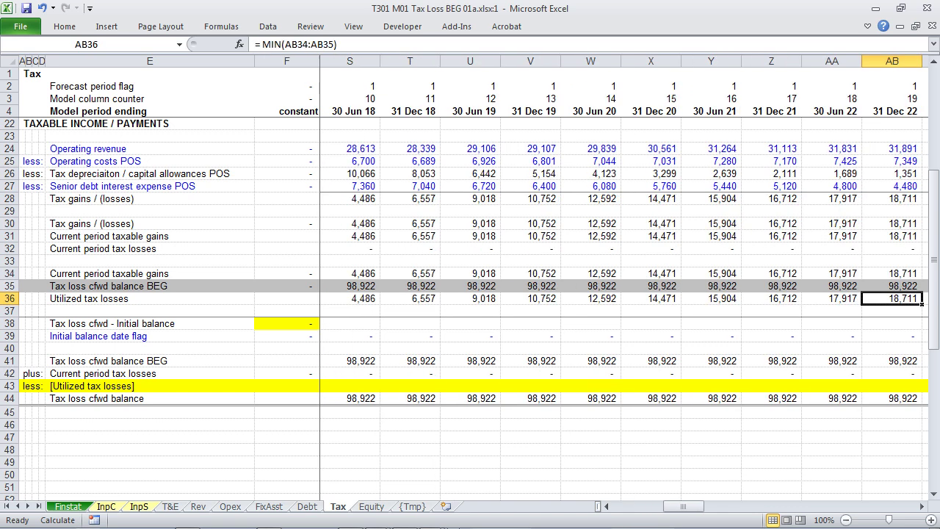
pyautogui.press('Left')
pyautogui.press('Left')
pyautogui.press('Left')
pyautogui.press('Left')
pyautogui.press('Left')
pyautogui.press('Left')
pyautogui.press('Left')
pyautogui.press('Left')
pyautogui.press('Left')
pyautogui.press('Left')
pyautogui.press('Left')
pyautogui.press('Left')
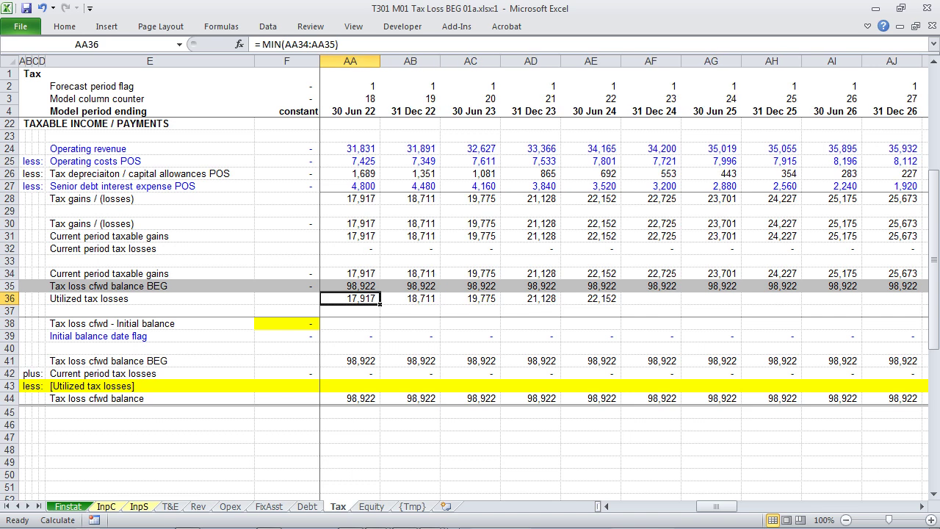
pyautogui.hotkey('shift', 'Right')
pyautogui.hotkey('shift', 'Right')
pyautogui.hotkey('shift', 'Right')
pyautogui.hotkey('shift', 'Right')
pyautogui.hotkey('shift', 'Right')
pyautogui.hotkey('shift', 'Right')
pyautogui.hotkey('shift', 'Right')
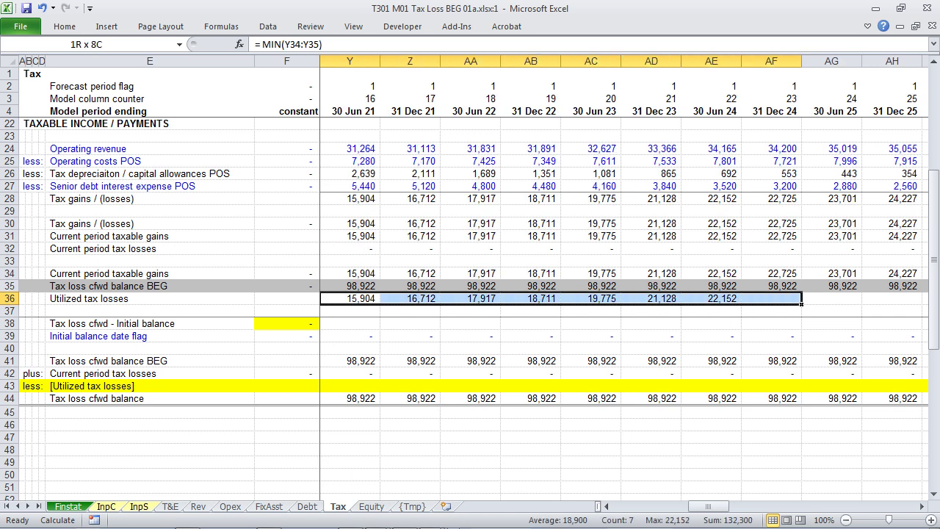
pyautogui.hotkey('shift', 'Left')
pyautogui.press('Delete')
pyautogui.press('Home')
pyautogui.press('Left')
pyautogui.press('Left')
pyautogui.hotkey('ctrl', 'c')
pyautogui.press('Down')
pyautogui.press('Down')
pyautogui.press('Down')
pyautogui.press('Down')
pyautogui.press('Down')
pyautogui.press('Down')
pyautogui.press('Down')
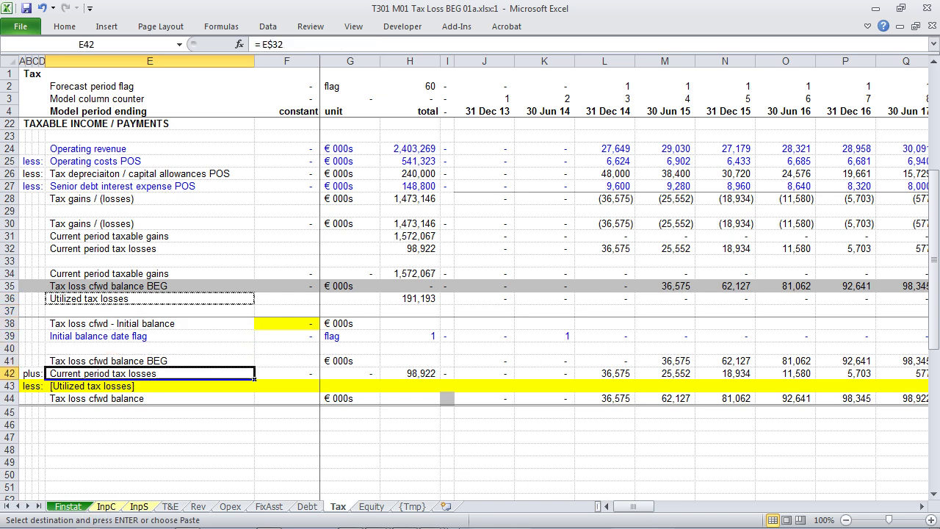
pyautogui.hotkey('ctrl', 'alt', 'v')
pyautogui.press('l')
pyautogui.press('F2')
pyautogui.press('F4')
pyautogui.press('Return')
pyautogui.hotkey('ctrl', 'c')
pyautogui.hotkey('ctrl', 'shift', 'Right')
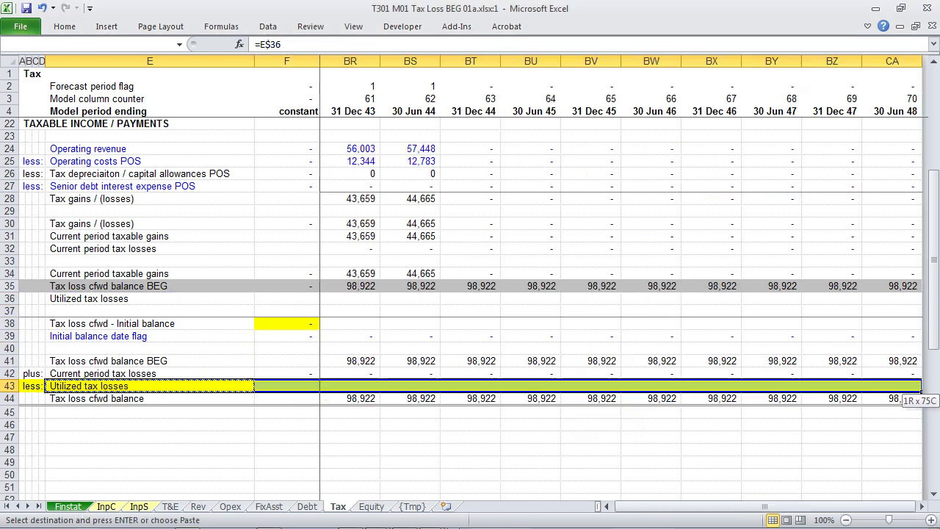
pyautogui.press('Return')
pyautogui.press('Home')
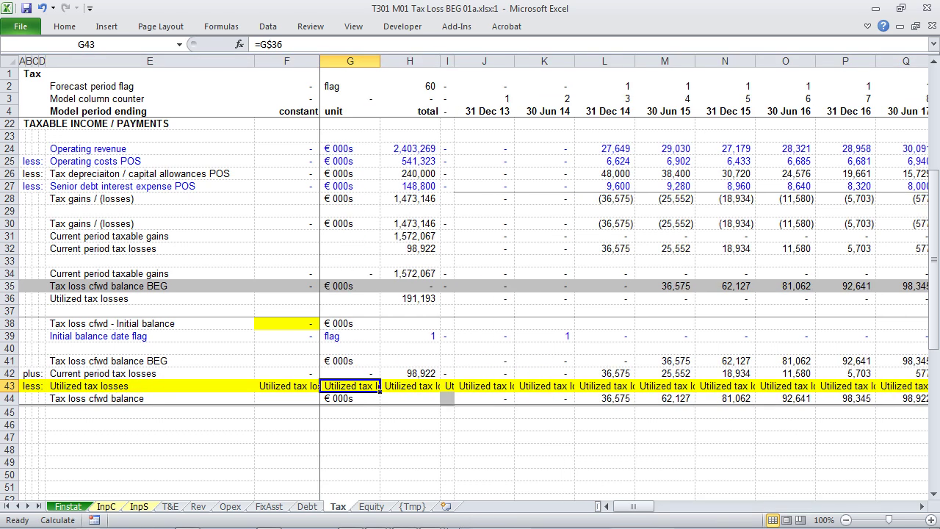
pyautogui.press('F9')
pyautogui.click(20, 391)
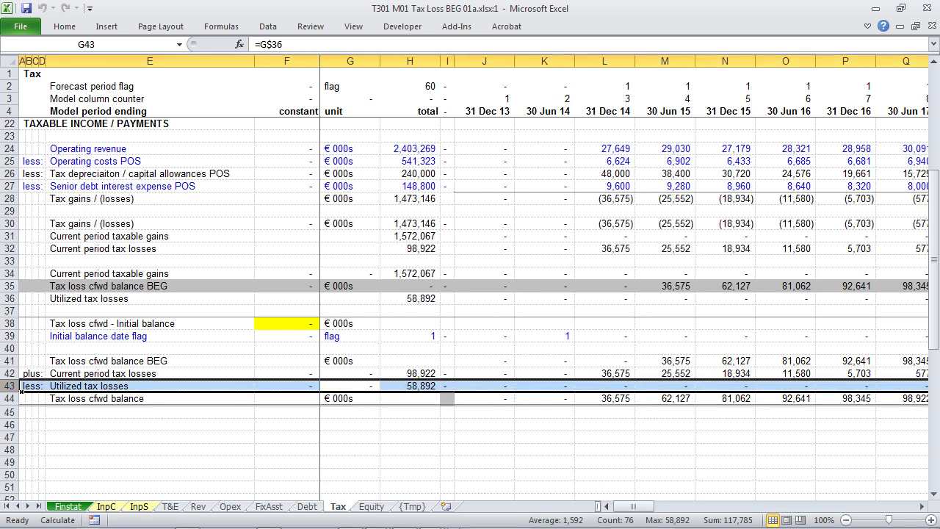
pyautogui.press('Up')
pyautogui.press('Up')
pyautogui.press('Up')
pyautogui.press('Up')
pyautogui.press('Up')
pyautogui.press('Up')
pyautogui.press('Up')
pyautogui.press('Right')
pyautogui.press('Right')
pyautogui.press('Right')
pyautogui.press('Right')
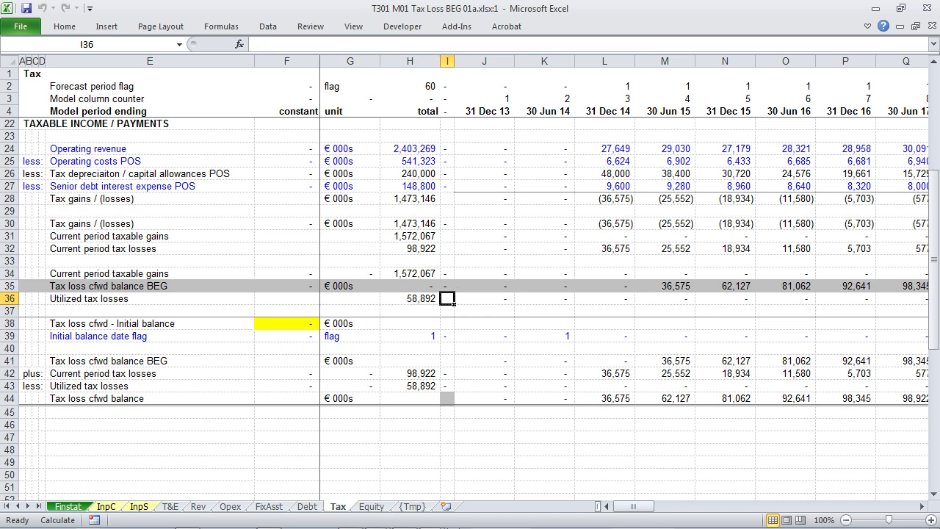
pyautogui.press('Right')
pyautogui.press('Right')
pyautogui.press('Right')
pyautogui.press('Right')
pyautogui.press('Right')
pyautogui.press('Right')
pyautogui.press('Right')
pyautogui.press('Right')
pyautogui.press('Right')
pyautogui.press('Right')
pyautogui.press('Right')
pyautogui.press('Right')
pyautogui.press('Right')
pyautogui.press('Right')
pyautogui.press('Right')
pyautogui.press('Right')
pyautogui.press('Left')
pyautogui.press('Left')
pyautogui.press('Left')
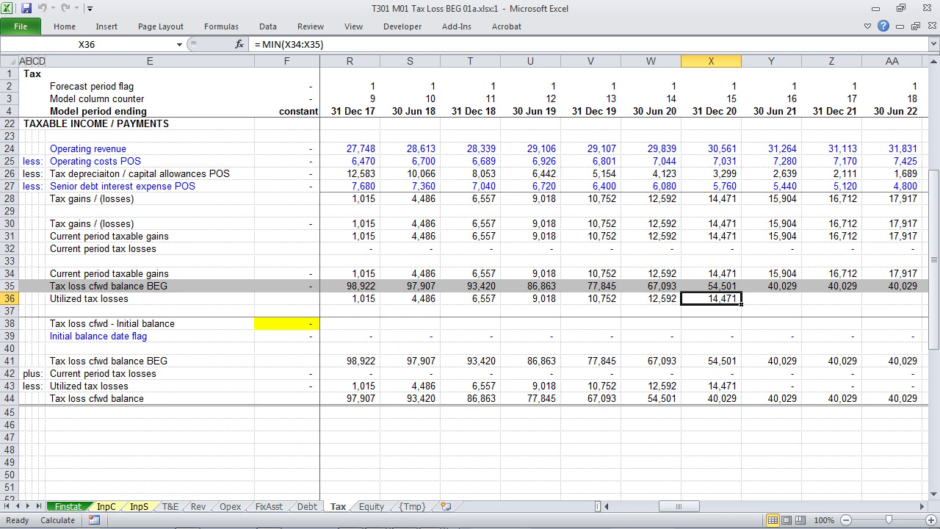
# Step: Copy the 31 Dec 20 utilized losses formula into 30 Jun 21 and 31 Dec 21
pyautogui.click(711, 273)
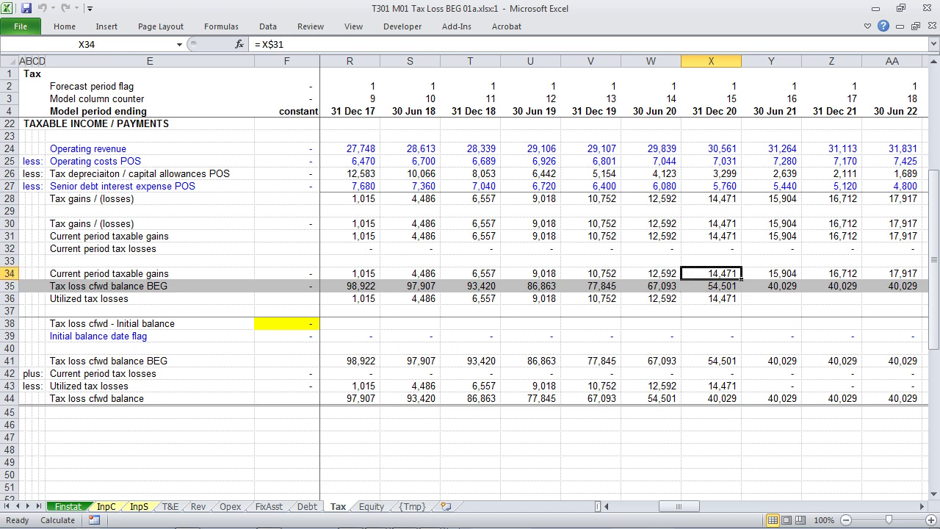
pyautogui.press('Down')
pyautogui.press('Down')
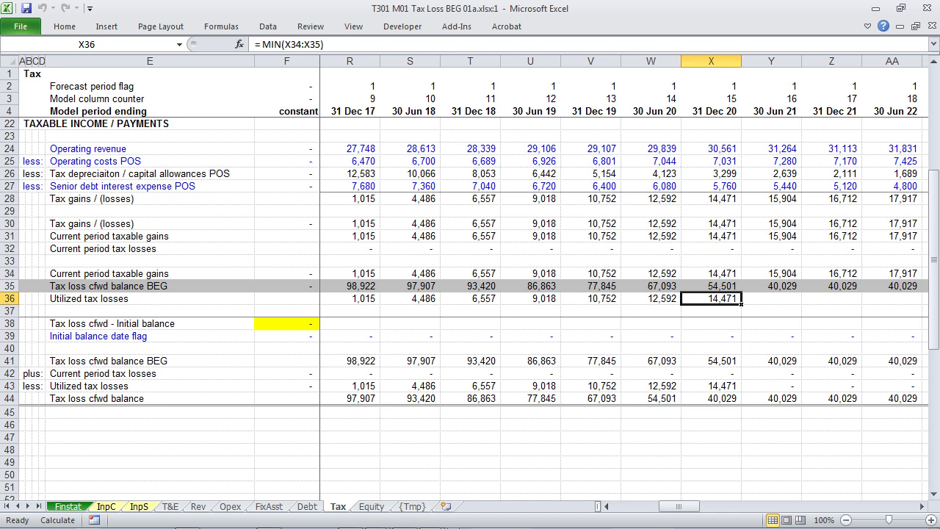
pyautogui.hotkey('ctrl', 'c')
pyautogui.hotkey('shift', 'Right')
pyautogui.hotkey('shift', 'Right')
pyautogui.press('Return')
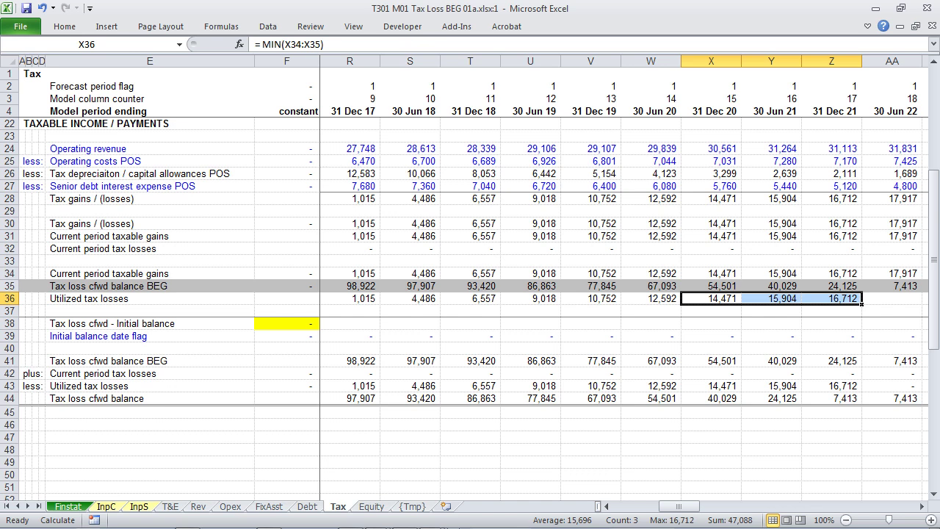
# Step: Extend the utilized losses formula to 30 Jun 22 and check its inputs
pyautogui.press('Right')
pyautogui.press('Right')
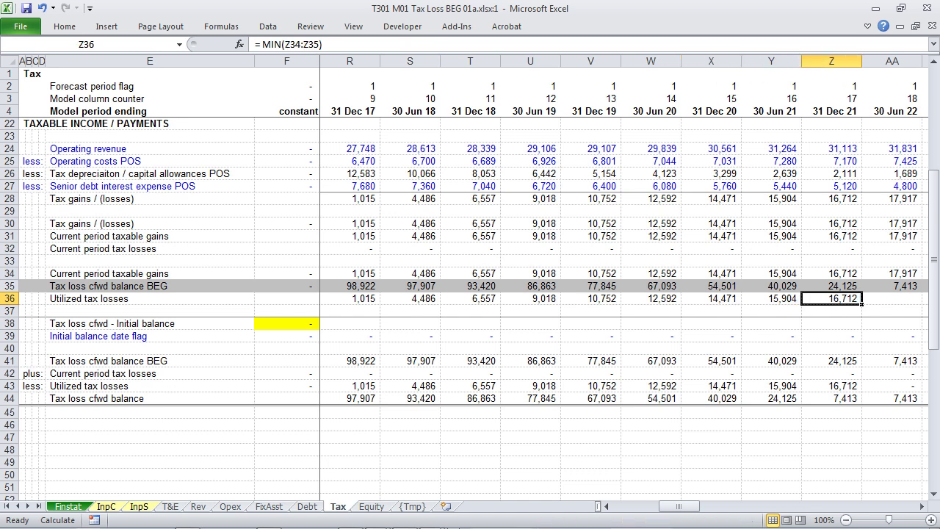
pyautogui.hotkey('ctrl', 'c')
pyautogui.hotkey('shift', 'Right')
pyautogui.press('Return')
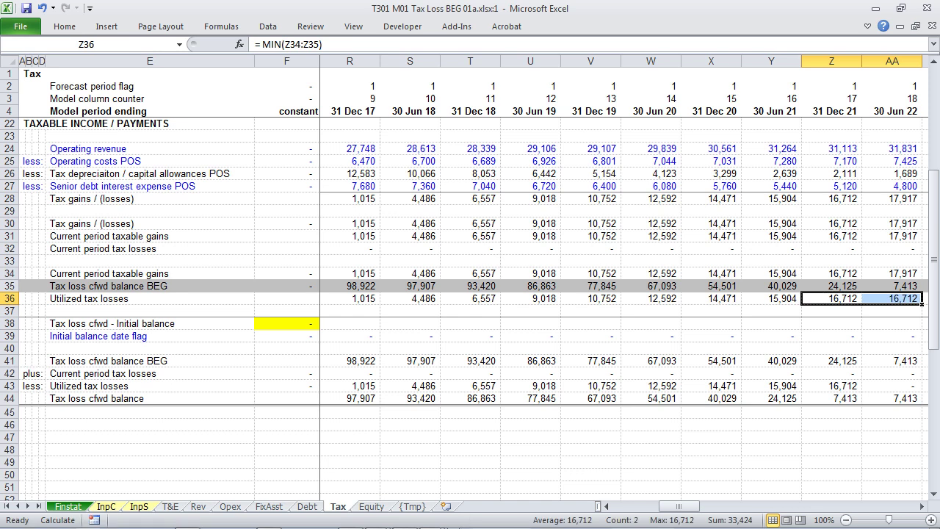
pyautogui.press('Right')
pyautogui.press('Right')
pyautogui.press('Right')
pyautogui.press('Right')
pyautogui.press('Left')
pyautogui.press('Left')
pyautogui.press('Left')
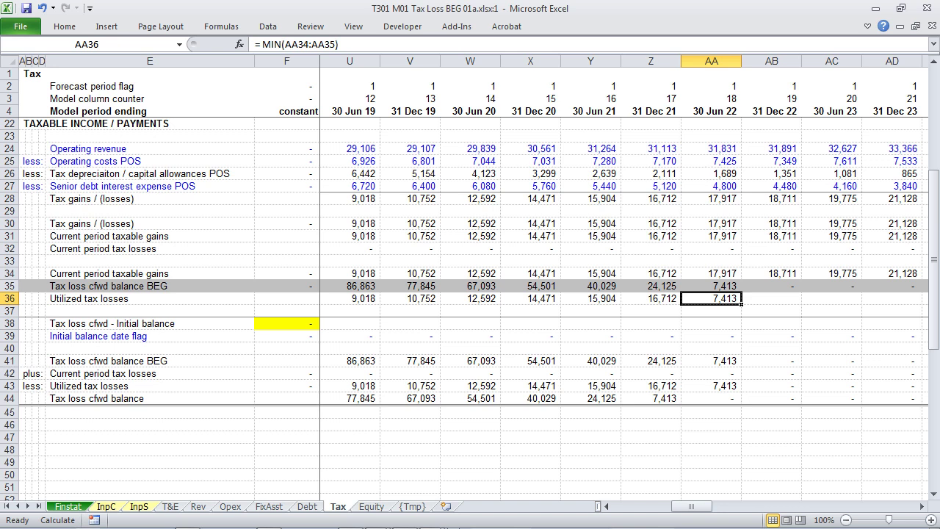
pyautogui.press('Up')
pyautogui.press('Up')
pyautogui.press('Down')
pyautogui.press('Down')
# Step: Fill the utilized losses formula through CA36 and recalculate the sheet with F9
pyautogui.hotkey('ctrl', 'c')
pyautogui.hotkey('ctrl', 'shift', 'Right')
pyautogui.press('Return')
pyautogui.press('Left')
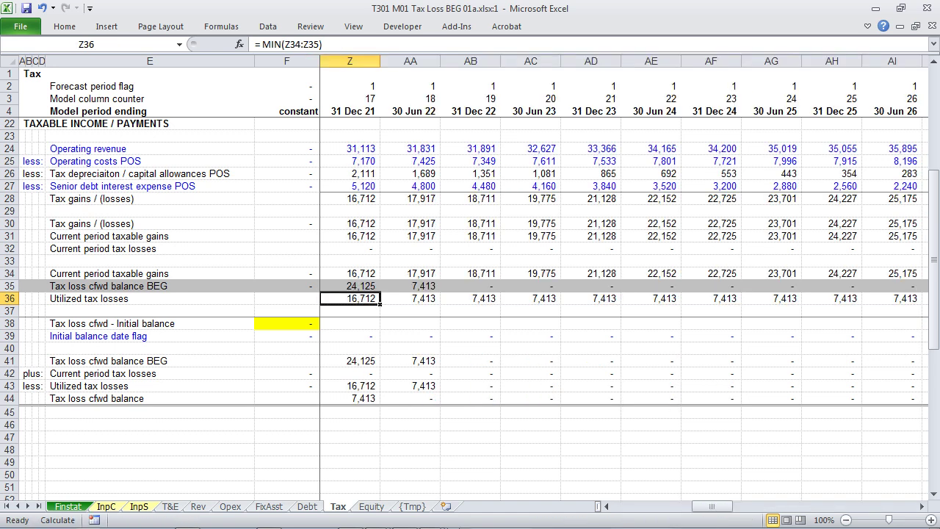
pyautogui.press('F9')
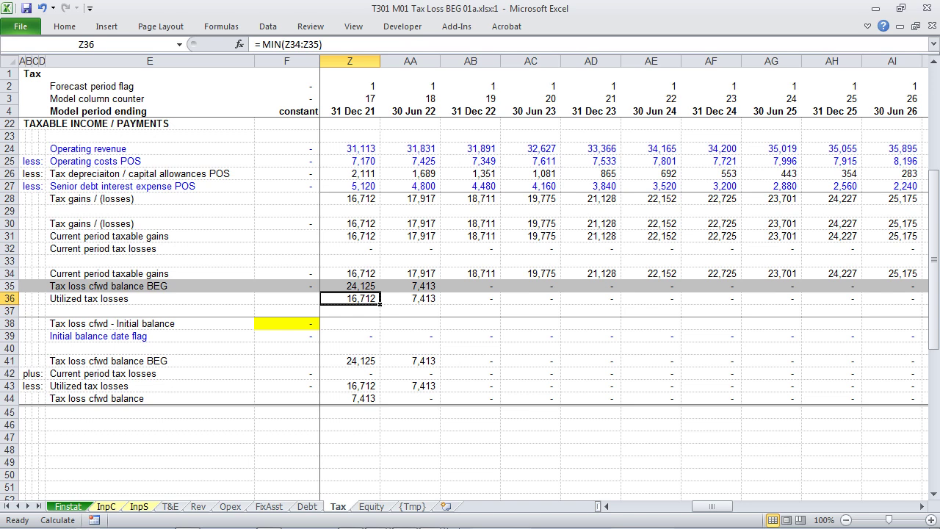
# Step: Plot the Tax loss cfwd balance J44:CA44 as a column chart on a new sheet
pyautogui.press('Home')
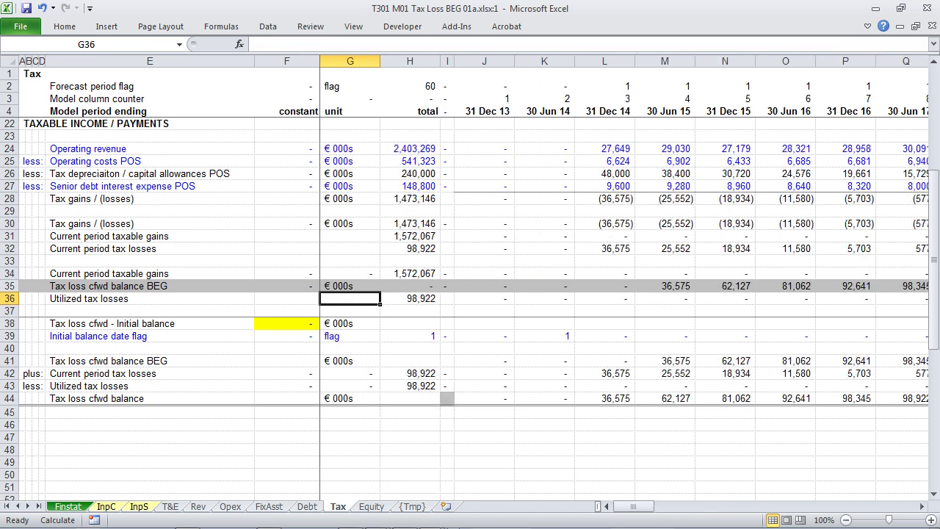
pyautogui.press('Down')
pyautogui.press('Down')
pyautogui.press('Down')
pyautogui.press('Down')
pyautogui.press('Down')
pyautogui.press('Down')
pyautogui.press('Down')
pyautogui.press('Down')
pyautogui.press('Right')
pyautogui.press('Right')
pyautogui.press('Right')
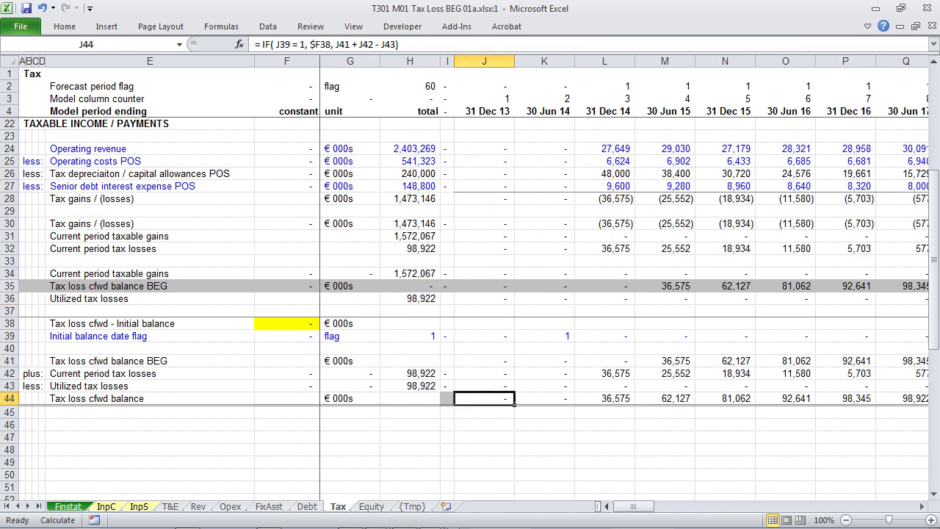
pyautogui.press('Left')
pyautogui.press('Right')
pyautogui.press('Right')
pyautogui.press('Left')
pyautogui.hotkey('ctrl', 'shift', 'Right')
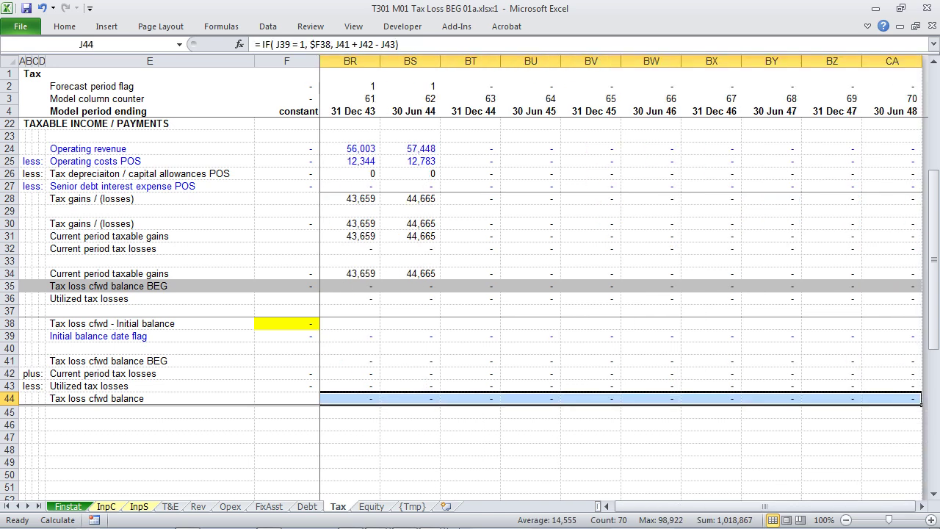
pyautogui.press('F11')
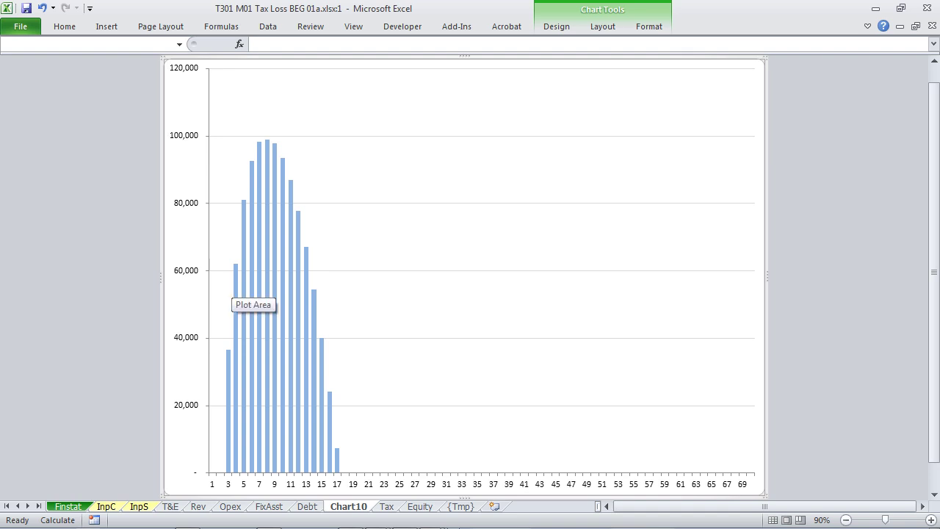
# Step: Delete the temporary Chart10 sheet
pyautogui.hotkey('alt', 'e')
pyautogui.press('l')
pyautogui.press('Return')
pyautogui.press('Home')
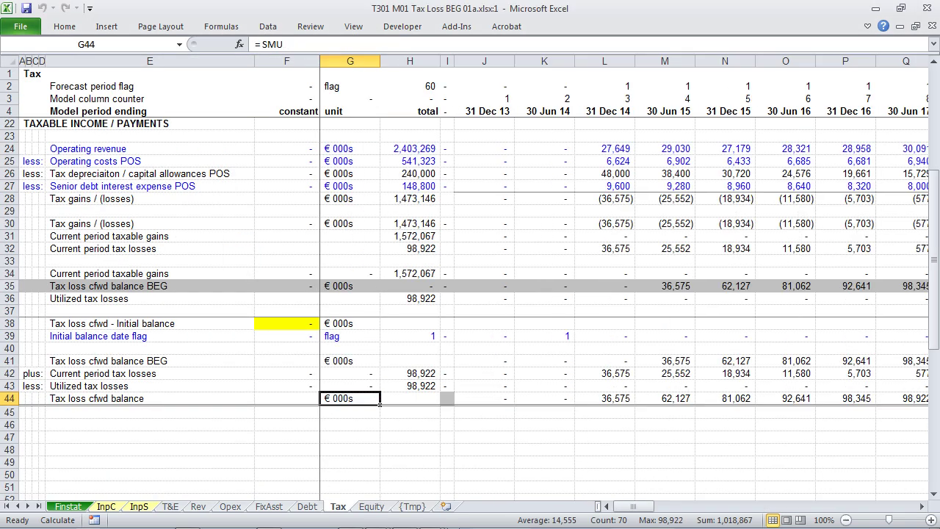
# Step: Copy the Current period taxable gains row 34 into row 46
pyautogui.press('Left')
pyautogui.press('Left')
pyautogui.press('Down')
pyautogui.press('Down')
pyautogui.press('Down')
pyautogui.press('Down')
pyautogui.press('Down')
pyautogui.press('Down')
pyautogui.press('Up')
pyautogui.press('Up')
pyautogui.press('Up')
pyautogui.press('Up')
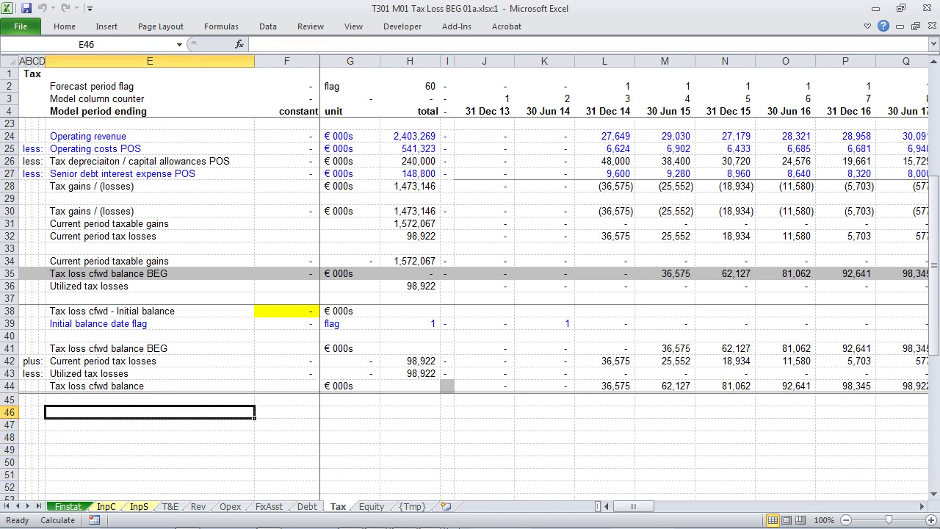
pyautogui.press('Up')
pyautogui.press('Up')
pyautogui.press('Up')
pyautogui.press('Up')
pyautogui.press('Up')
pyautogui.press('Up')
pyautogui.press('Up')
pyautogui.press('Up')
pyautogui.press('Up')
pyautogui.press('Up')
pyautogui.press('Up')
pyautogui.press('Up')
pyautogui.press('Up')
pyautogui.press('Up')
pyautogui.press('Down')
pyautogui.press('Down')
pyautogui.press('Down')
pyautogui.press('Down')
pyautogui.press('Up')
pyautogui.press('Up')
pyautogui.hotkey('shift', 'space')
pyautogui.hotkey('ctrl', 'c')
pyautogui.press('Down')
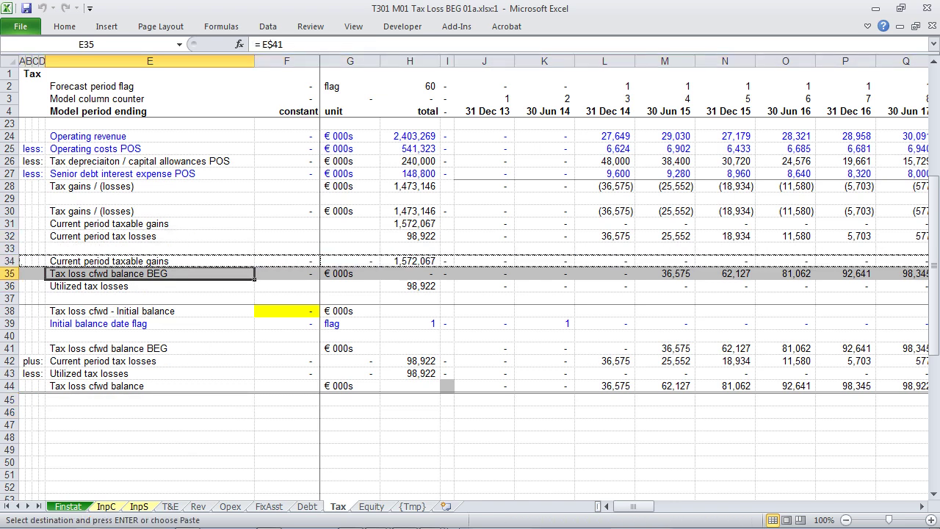
# Step: Copy the Utilized tax losses row into row 47 and label E48 'Income subject to tax'
pyautogui.press('Down')
pyautogui.press('Down')
pyautogui.press('Down')
pyautogui.press('Down')
pyautogui.press('Down')
pyautogui.press('Down')
pyautogui.press('Down')
pyautogui.press('Down')
pyautogui.press('Down')
pyautogui.press('Down')
pyautogui.press('Down')
pyautogui.press('Down')
pyautogui.press('Up')
pyautogui.hotkey('shift', 'space')
pyautogui.press('Return')
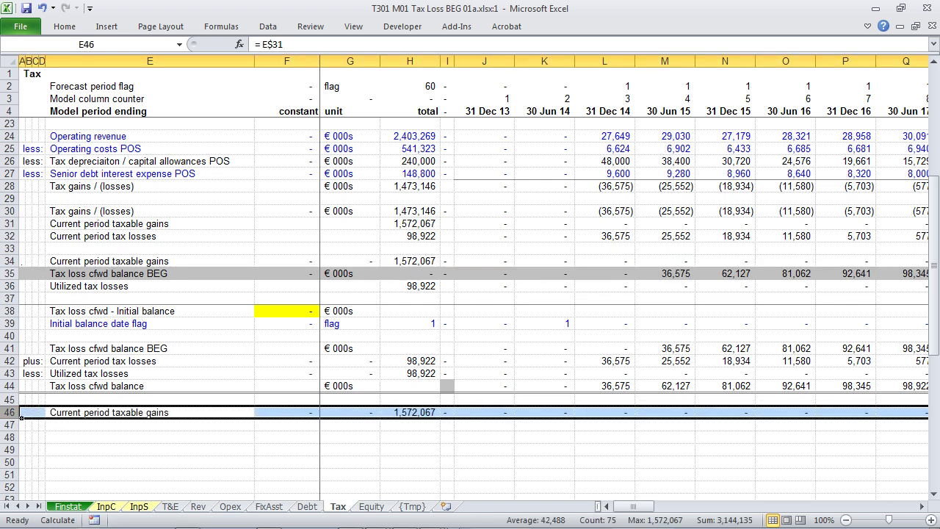
pyautogui.press('Up')
pyautogui.press('Up')
pyautogui.press('Up')
pyautogui.hotkey('shift', 'space')
pyautogui.hotkey('ctrl', 'c')
pyautogui.press('Down')
pyautogui.press('Down')
pyautogui.press('Down')
pyautogui.click(21, 429)
pyautogui.press('Return')
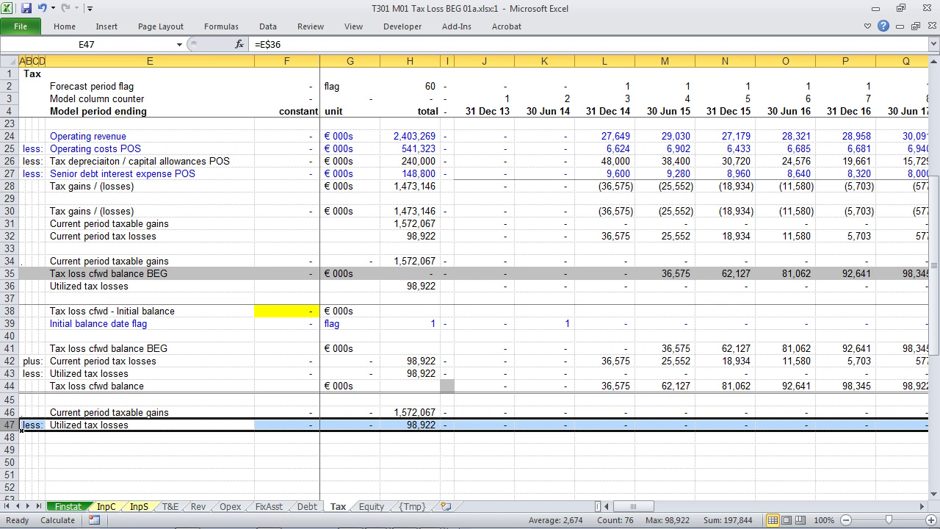
pyautogui.press('Down')
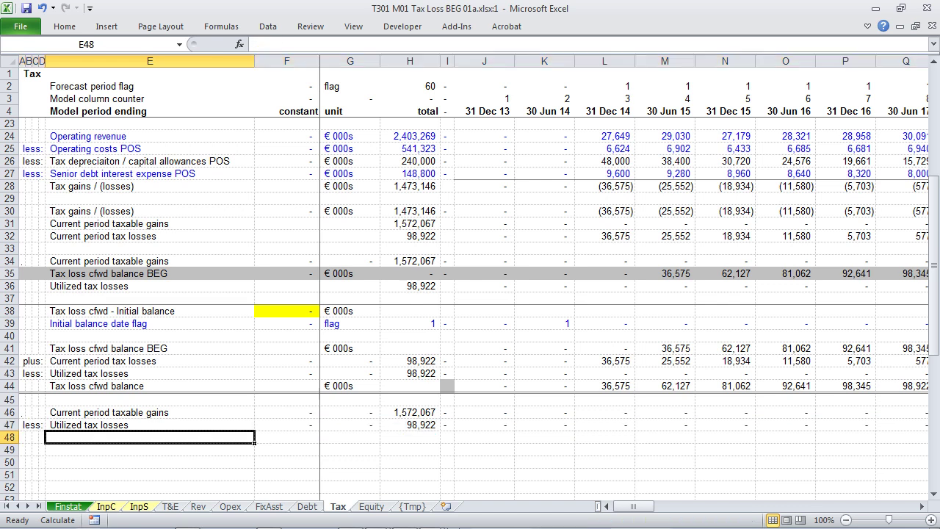
pyautogui.write('Incom')
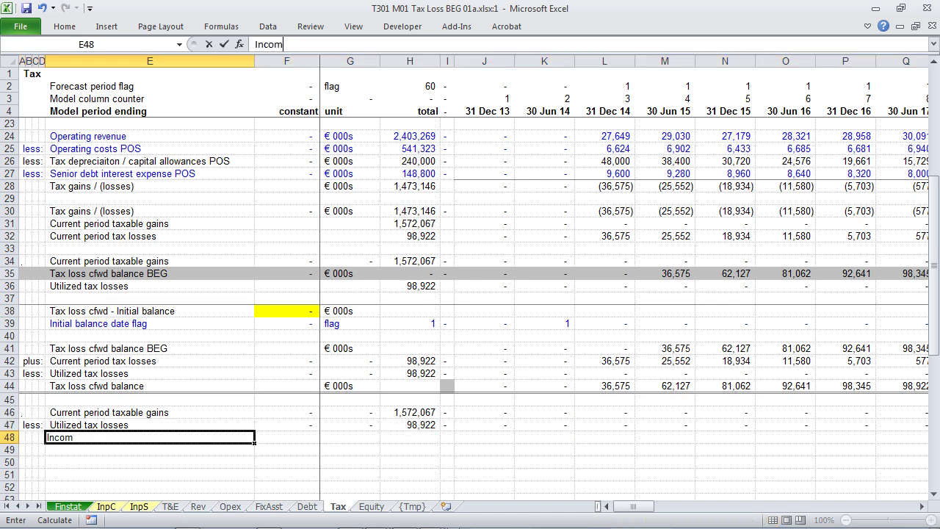
pyautogui.write('e subject to tax')
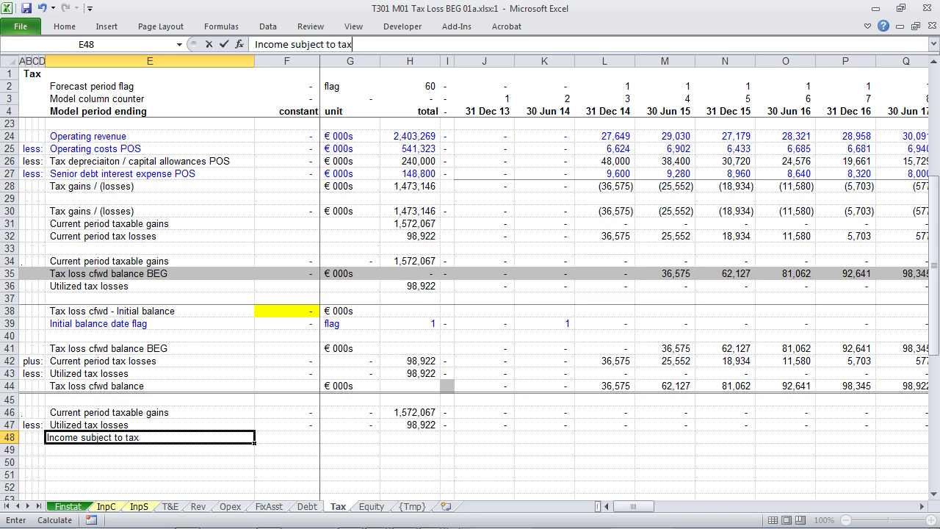
pyautogui.hotkey('ctrl', 'Return')
# Step: Enter =J46-J47 in J48 and copy it across row 48 to CA48
pyautogui.press('Right')
pyautogui.press('Right')
pyautogui.press('Right')
pyautogui.press('Right')
pyautogui.press('Right')
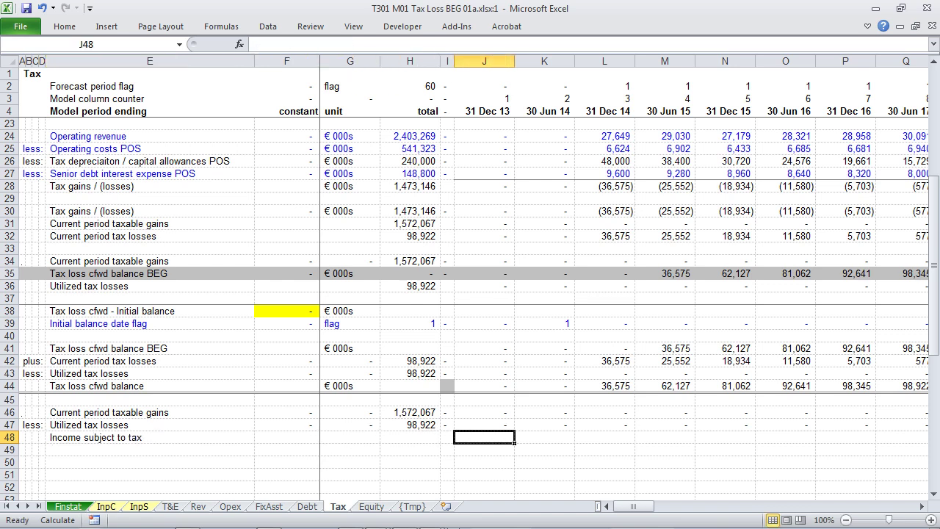
pyautogui.write('=')
pyautogui.press('Up')
pyautogui.press('Up')
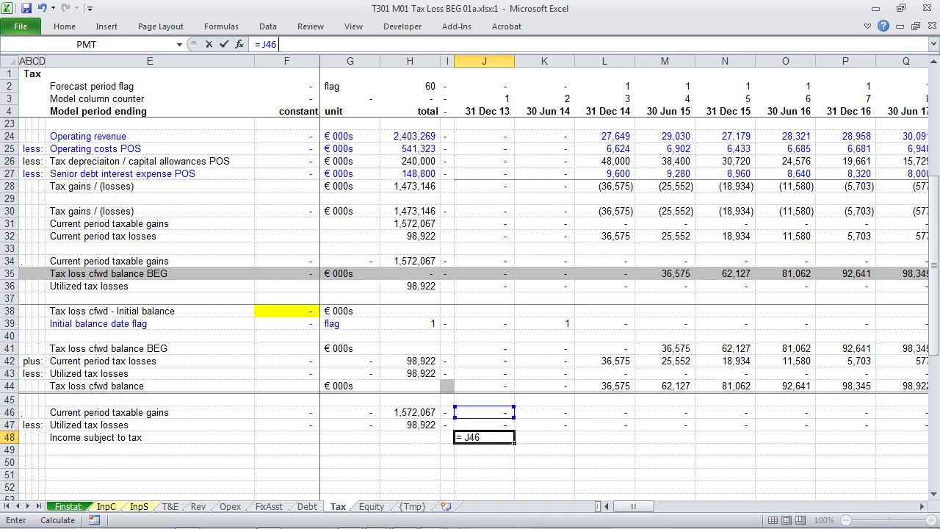
pyautogui.write('-')
pyautogui.press('Up')
pyautogui.hotkey('ctrl', 'Return')
pyautogui.hotkey('ctrl', 'c')
pyautogui.hotkey('ctrl', 'shift', 'Right')
pyautogui.press('Return')
# Step: Total row 48 in H48 with =SUM(J48:CA48), giving 1,473,146
pyautogui.press('Home')
pyautogui.press('Right')
pyautogui.hotkey('alt', '=')
pyautogui.press('Right')
pyautogui.press('Right')
pyautogui.press('Down')
pyautogui.press('Down')
pyautogui.hotkey('ctrl', 'shift', 'Right')
pyautogui.hotkey('ctrl', 'Return')
pyautogui.press('Left')
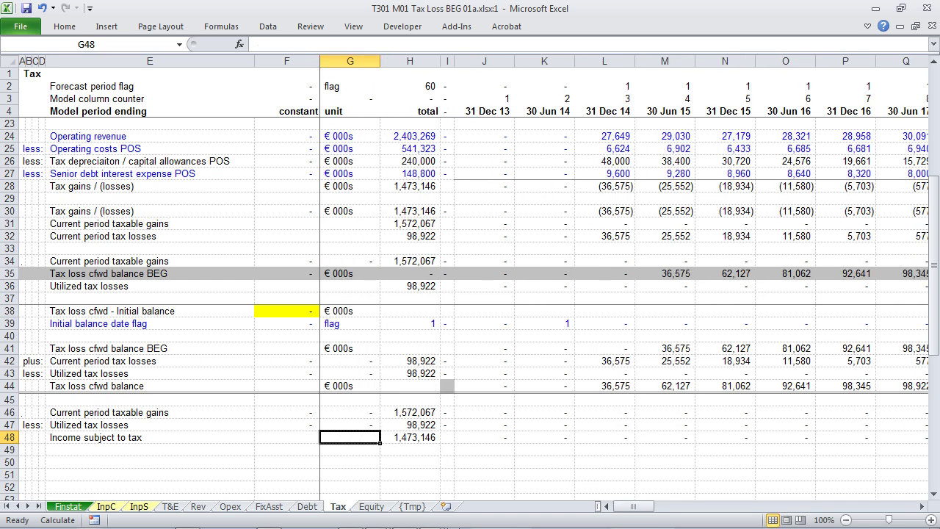
# Step: Review income subject to tax across periods, tracing 30 Jun 22's 10,504 through the corkscrew
pyautogui.press('Right')
pyautogui.press('Right')
pyautogui.press('Right')
pyautogui.press('Right')
pyautogui.press('Right')
pyautogui.press('Right')
pyautogui.press('Right')
pyautogui.press('Right')
pyautogui.press('Right')
pyautogui.press('Right')
pyautogui.press('Right')
pyautogui.press('Right')
pyautogui.press('Right')
pyautogui.press('Right')
pyautogui.press('Right')
pyautogui.press('Right')
pyautogui.press('Right')
pyautogui.press('Right')
pyautogui.press('Right')
pyautogui.press('Right')
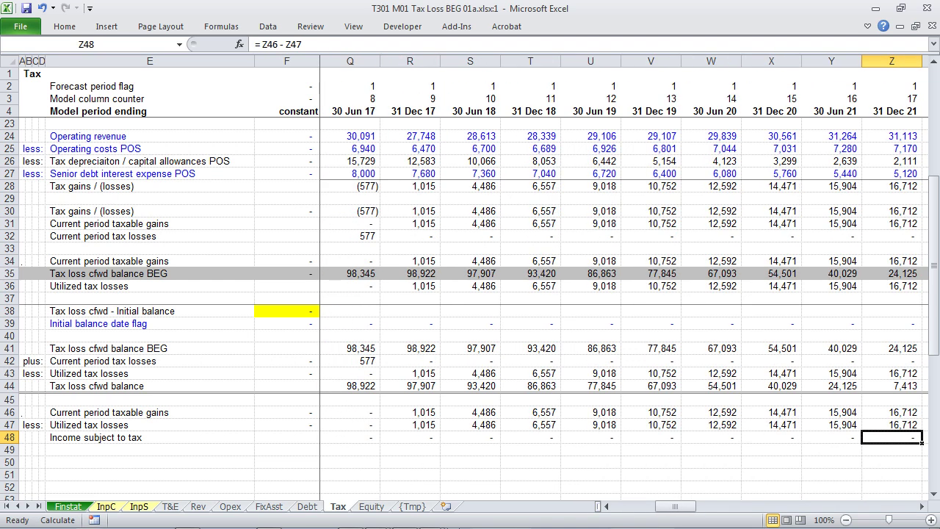
pyautogui.press('Right')
pyautogui.press('Right')
pyautogui.press('Left')
pyautogui.press('Left')
pyautogui.press('Left')
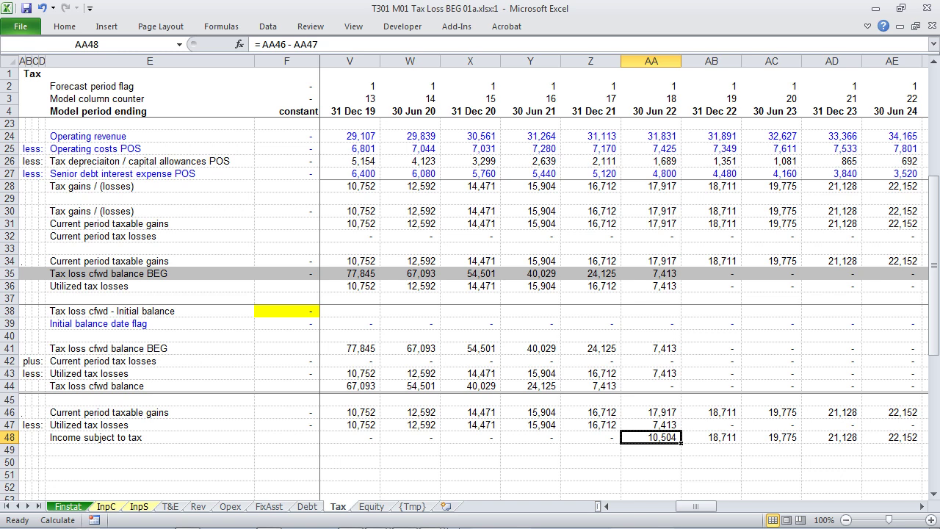
pyautogui.press('Up')
pyautogui.press('Up')
pyautogui.press('Up')
pyautogui.press('Up')
pyautogui.press('Up')
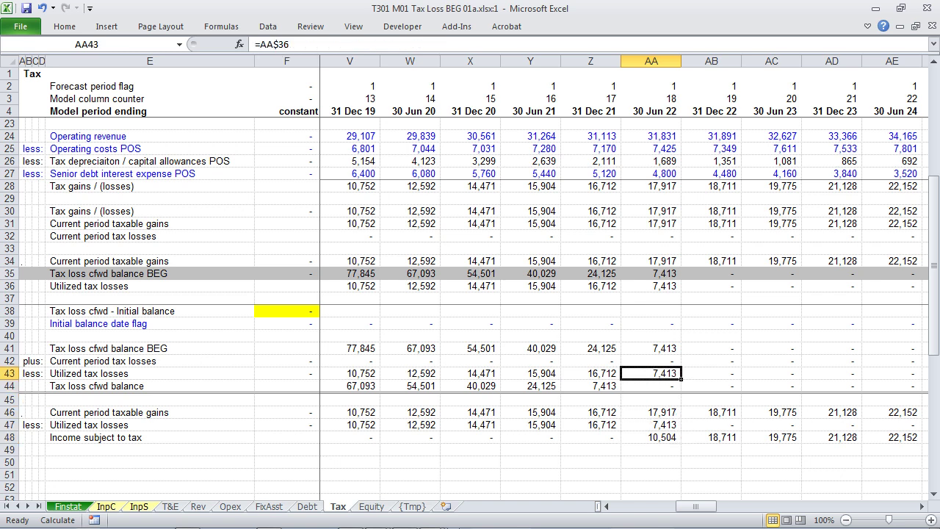
pyautogui.press('Up')
pyautogui.press('Up')
pyautogui.press('Up')
pyautogui.press('Up')
pyautogui.press('Up')
pyautogui.press('Up')
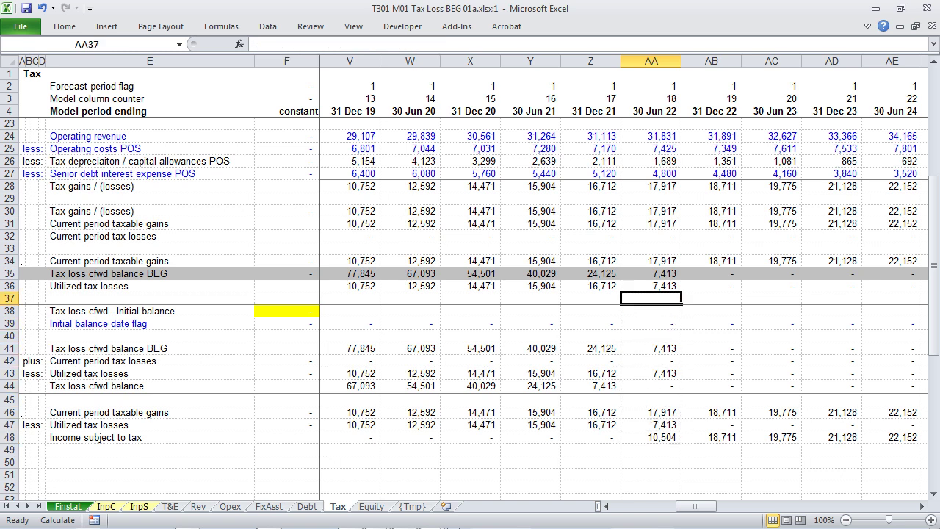
pyautogui.press('Down')
pyautogui.press('Down')
pyautogui.press('Down')
pyautogui.press('Down')
pyautogui.press('Down')
pyautogui.press('Down')
pyautogui.press('Down')
pyautogui.press('Down')
pyautogui.press('Down')
pyautogui.press('Down')
pyautogui.press('Down')
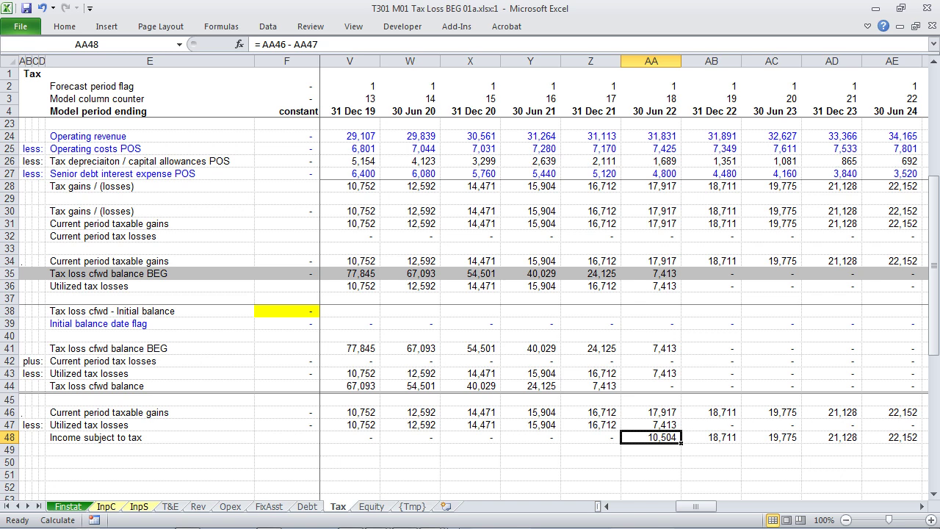
# Step: Delete the empty rows 50 to 53 above the tax payments block
pyautogui.press('Home')
pyautogui.press('Left')
pyautogui.press('Left')
pyautogui.press('Down')
pyautogui.press('Down')
pyautogui.press('Down')
pyautogui.press('Down')
pyautogui.press('Down')
pyautogui.press('Down')
pyautogui.press('Down')
pyautogui.press('Down')
pyautogui.press('Down')
pyautogui.press('Down')
pyautogui.press('Down')
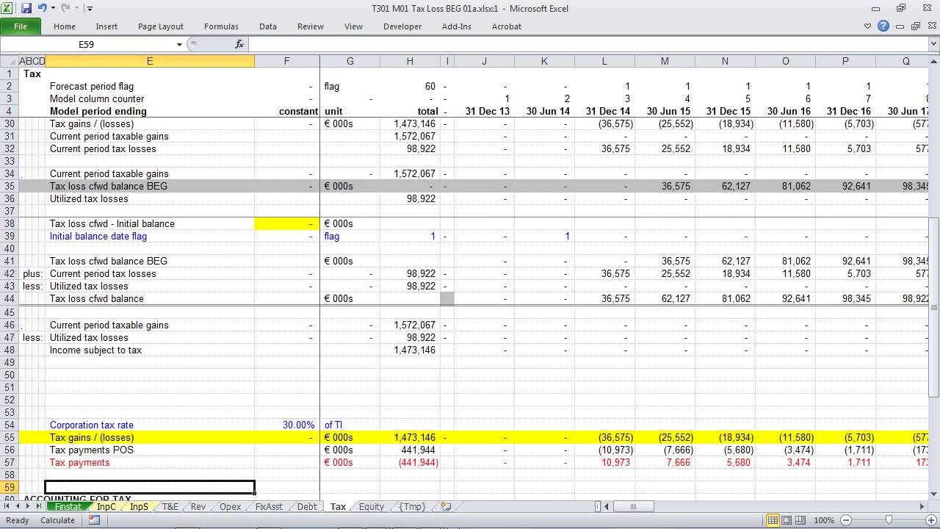
pyautogui.press('Up')
pyautogui.press('Up')
pyautogui.press('Up')
pyautogui.press('Up')
pyautogui.press('Up')
pyautogui.press('Up')
pyautogui.hotkey('shift', 'space')
pyautogui.hotkey('shift', 'Up')
pyautogui.hotkey('shift', 'Up')
pyautogui.hotkey('shift', 'Up')
pyautogui.hotkey('ctrl', '-')
pyautogui.press('Up')
pyautogui.press('Up')
pyautogui.press('Up')
pyautogui.press('Up')
pyautogui.press('Up')
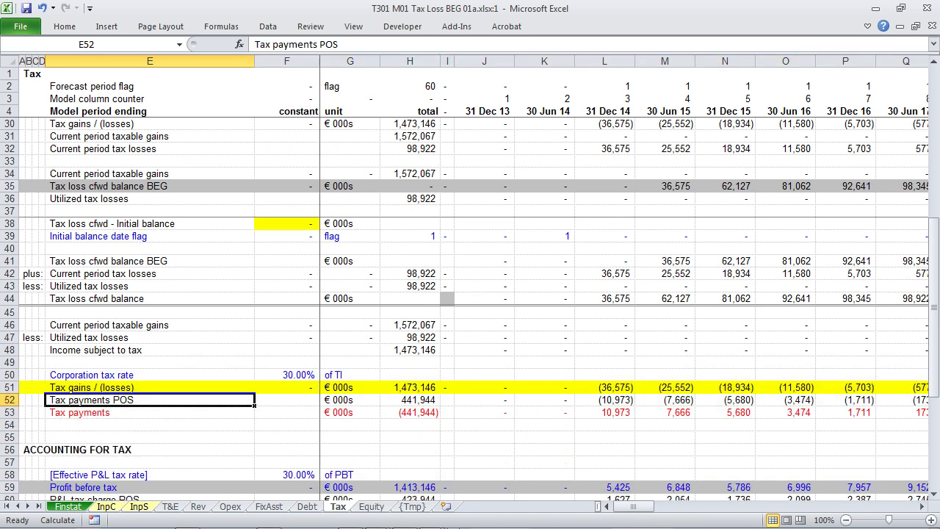
# Step: Paste-link the Income subject to tax label into E51 as =E$48
pyautogui.hotkey('ctrl', 'c')
pyautogui.press('Down')
pyautogui.press('Down')
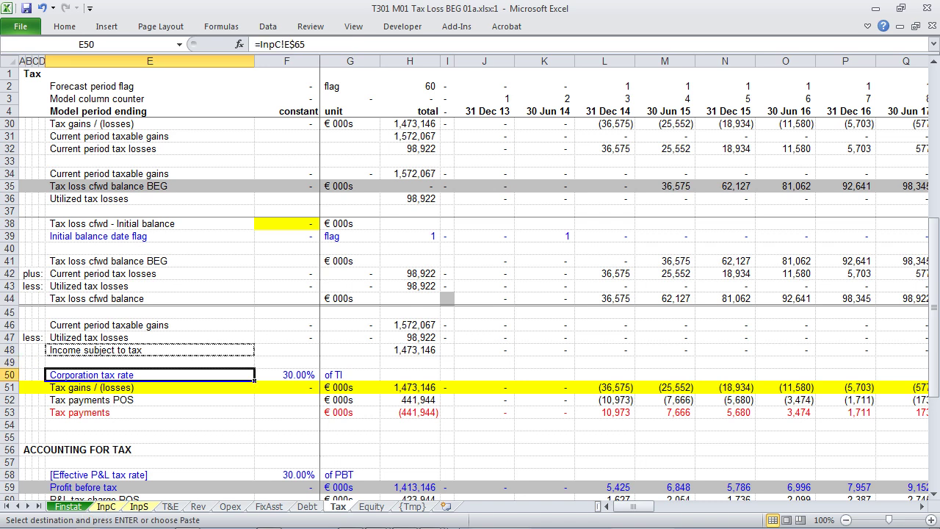
pyautogui.press('Down')
pyautogui.press('alt')
pyautogui.press('h')
pyautogui.press('v')
pyautogui.press('s')
pyautogui.press('l')
pyautogui.press('F2')
pyautogui.press('F4')
pyautogui.press('Return')
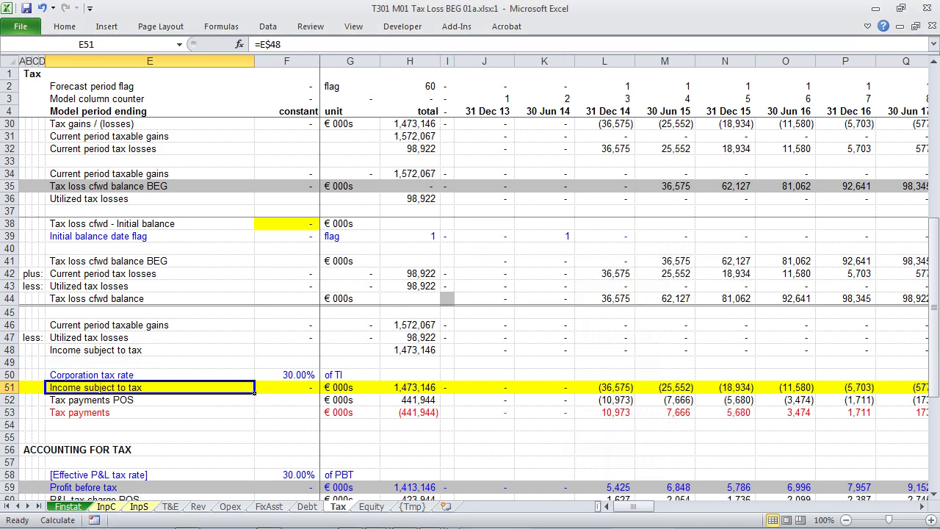
# Step: Fill row 51 with links to row 48 across all periods
pyautogui.hotkey('ctrl', 'c')
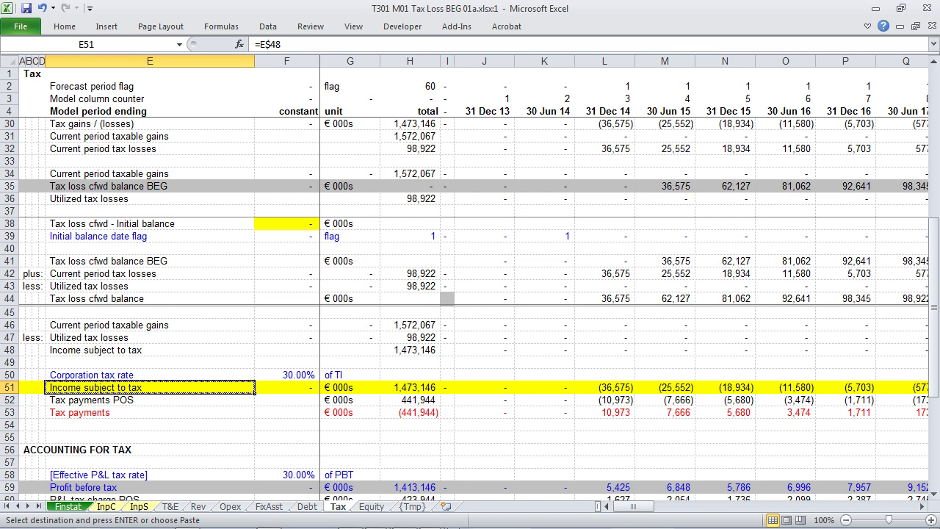
pyautogui.press('Right')
pyautogui.hotkey('ctrl', 'shift', 'Right')
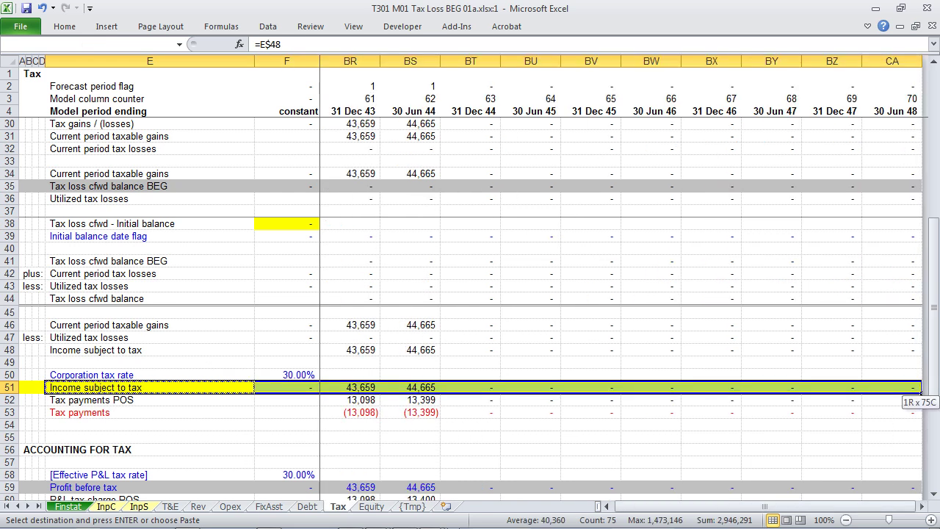
pyautogui.press('Return')
pyautogui.press('Home')
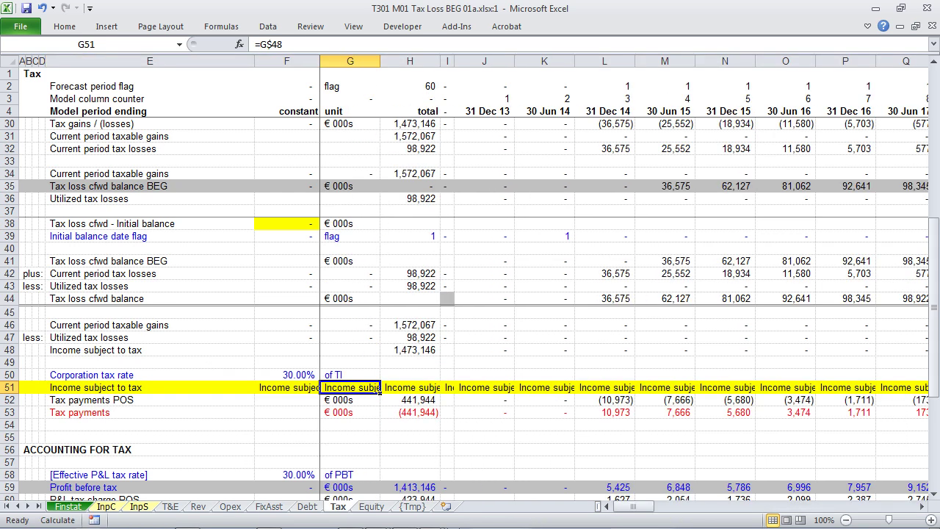
pyautogui.hotkey('ctrl', 'z')
pyautogui.hotkey('shift', 'space')
pyautogui.hotkey('ctrl', 'z')
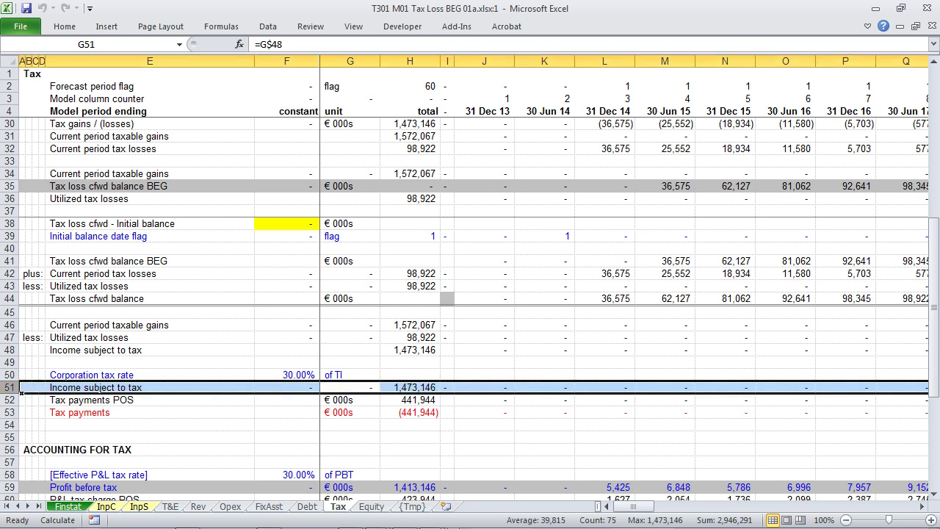
pyautogui.press('Right')
pyautogui.press('Right')
pyautogui.press('Right')
pyautogui.press('Right')
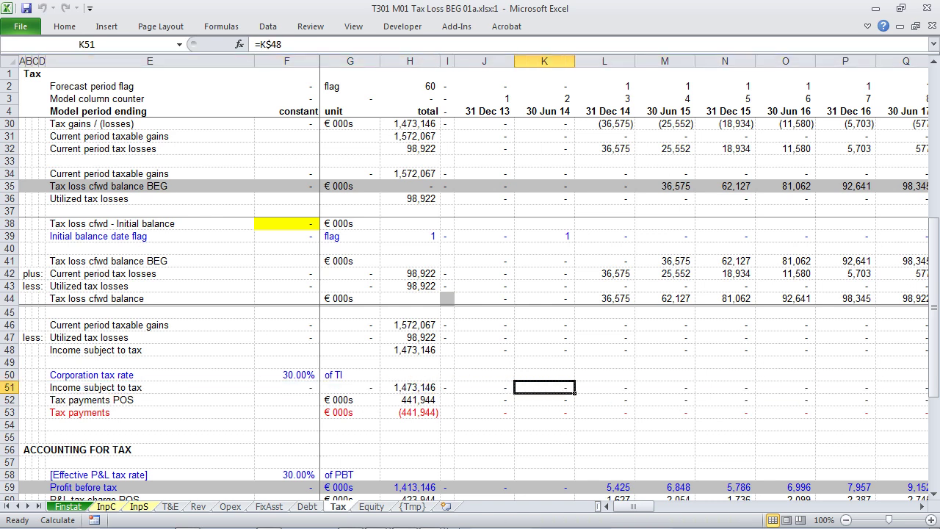
pyautogui.press('Left')
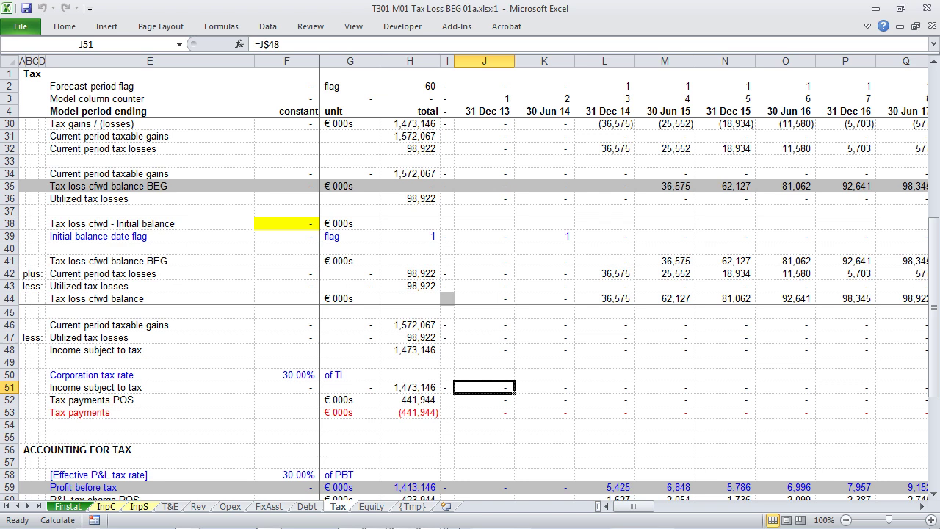
# Step: Chart the Tax payments POS values J52:CA52 on a new sheet
pyautogui.press('Down')
pyautogui.press('Down')
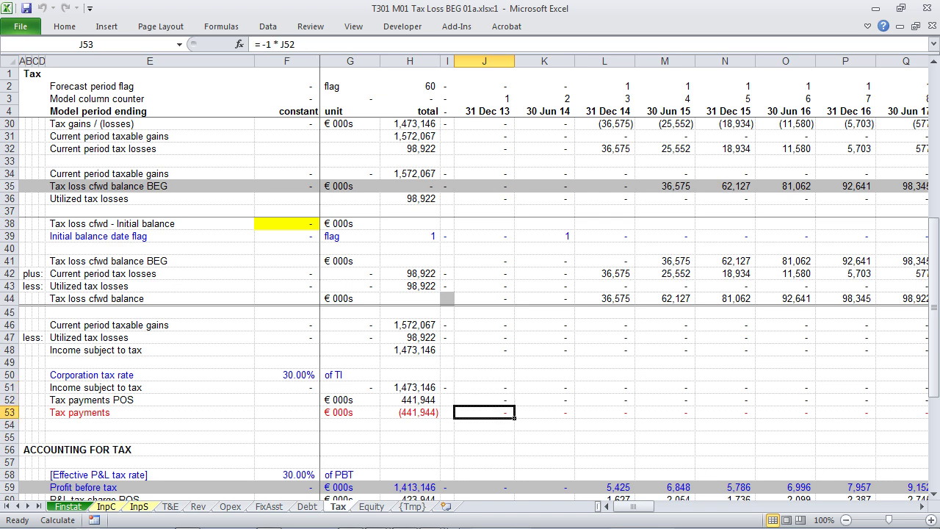
pyautogui.press('Up')
pyautogui.hotkey('ctrl', 'shift', 'Right')
pyautogui.press('F11')
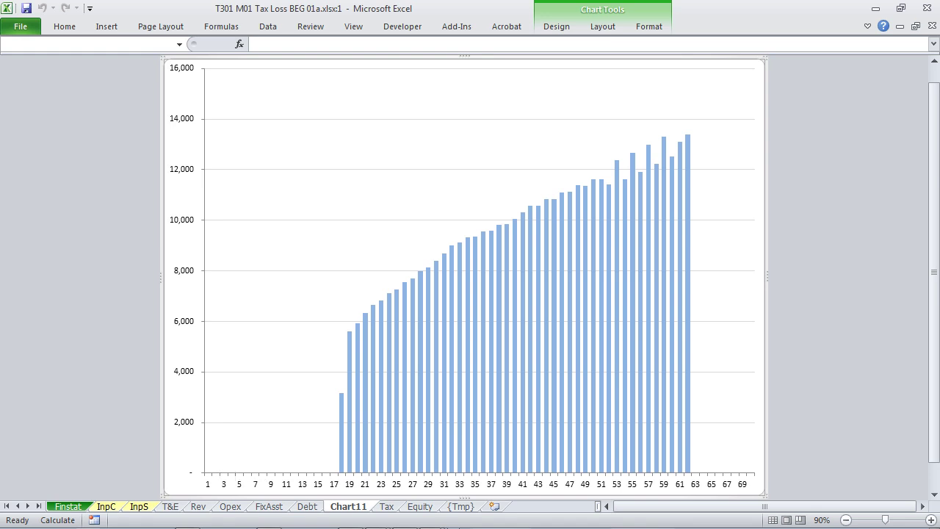
# Step: Delete the Chart11 tax payments chart sheet and return to the Tax sheet's first columns
pyautogui.moveTo(341, 469)
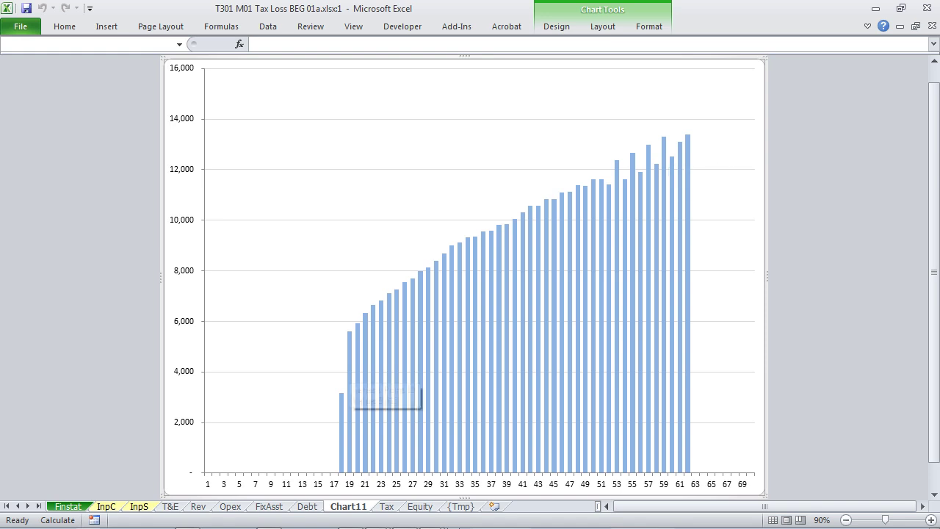
pyautogui.hotkey('alt', 'e')
pyautogui.press('l')
pyautogui.press('Return')
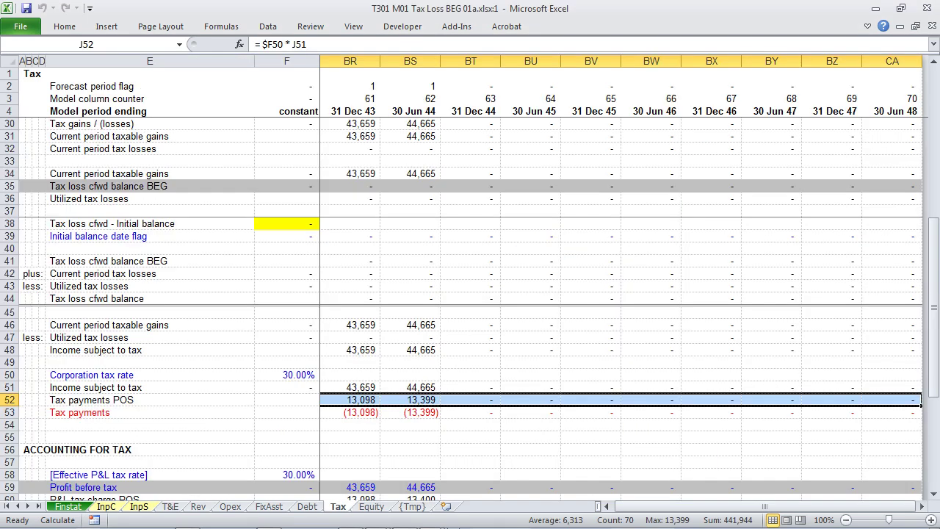
pyautogui.press('Home')
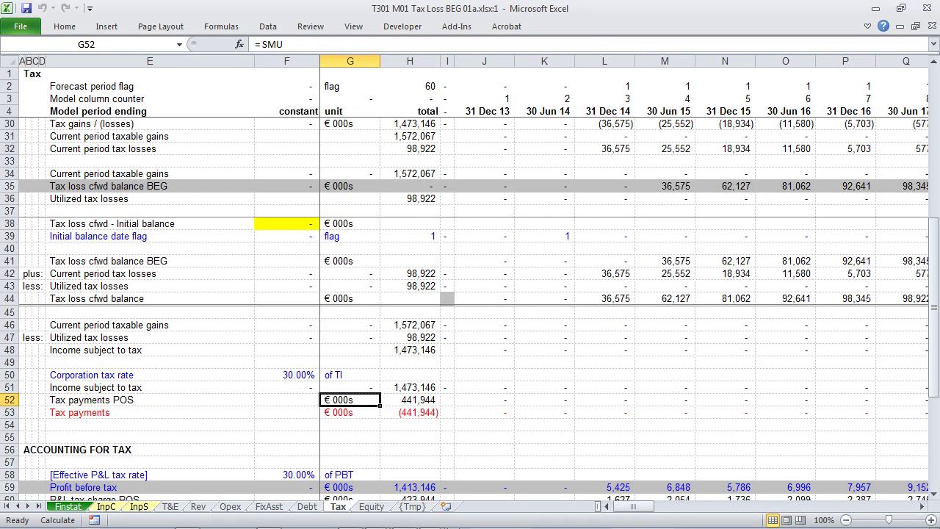
# Step: Recalculate Finstat and chart the updated Tax payments row 41 across all periods
pyautogui.hotkey('ctrl', 'Tab')
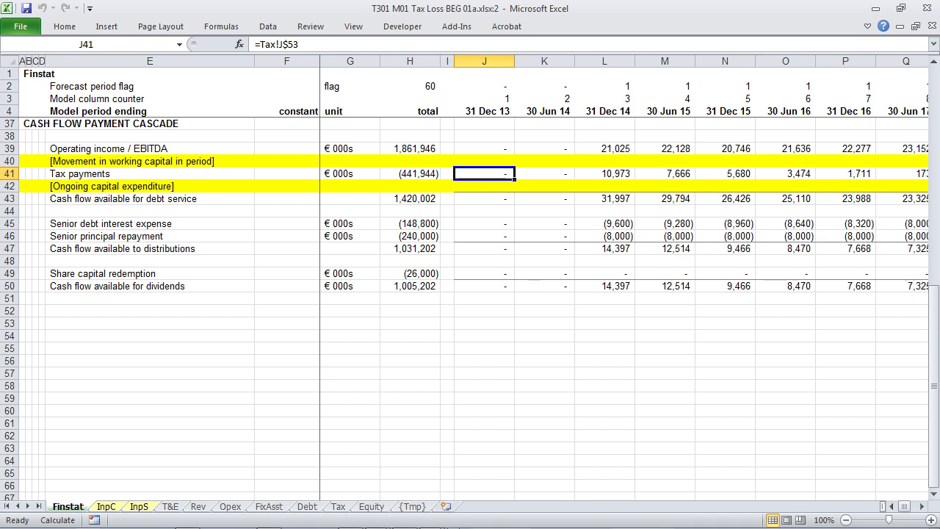
pyautogui.press('F9')
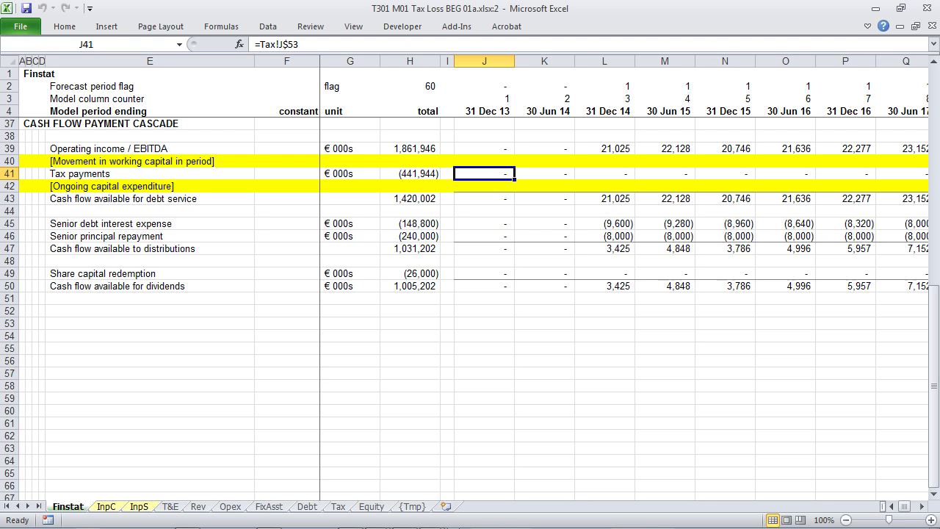
pyautogui.hotkey('ctrl', 'shift', 'Right')
pyautogui.press('F11')
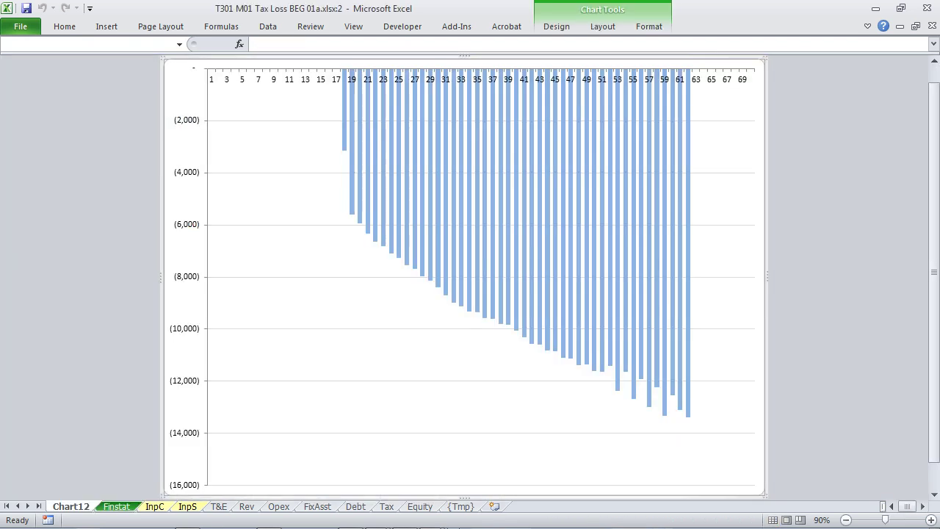
# Step: Delete the temporary Tax payments chart sheet and return to the start of row 41
pyautogui.press('alt')
pyautogui.press('h')
pyautogui.press('d')
pyautogui.press('s')
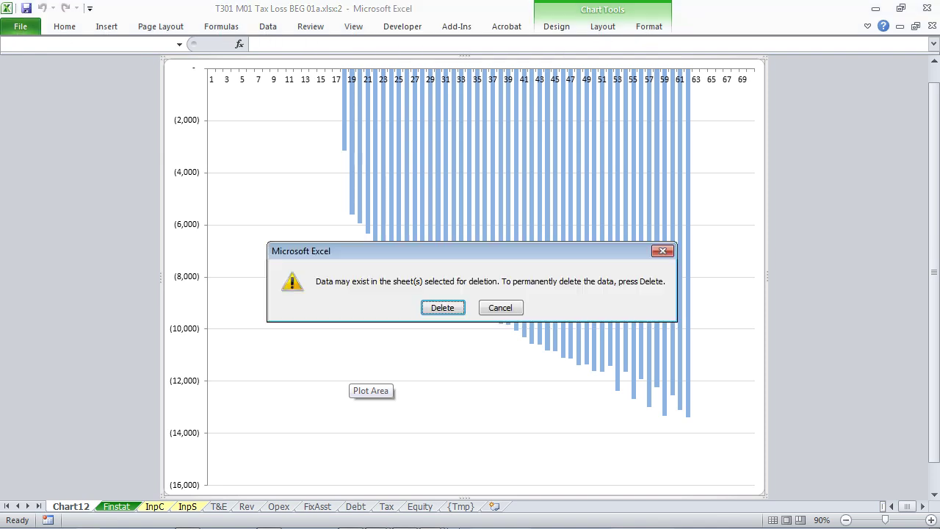
pyautogui.press('Return')
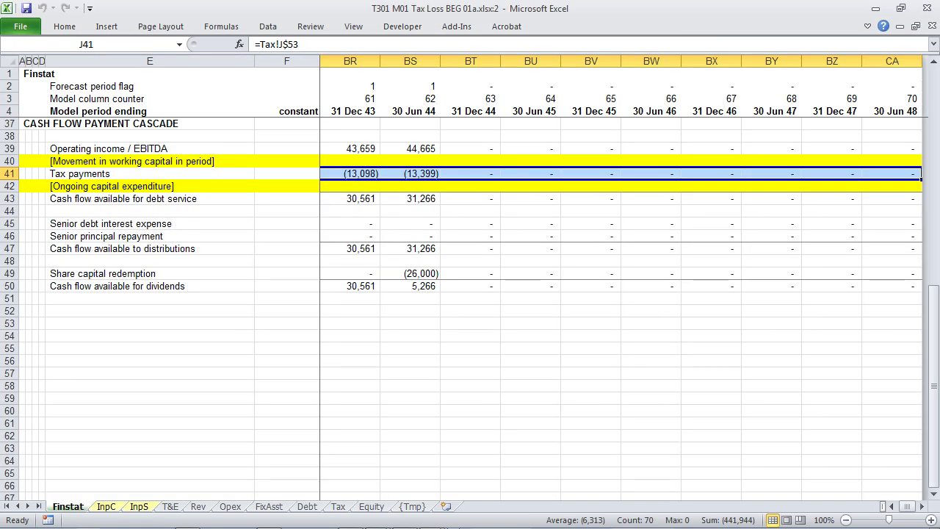
pyautogui.press('Left')
pyautogui.press('Left')
pyautogui.press('Left')
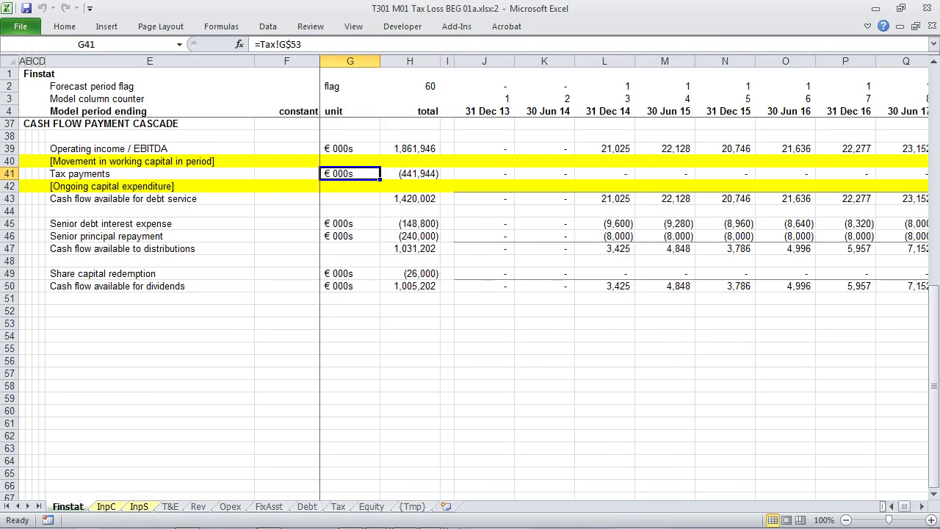
# Step: Chart the Deferred tax liability / (asset) balances J29:CA29 to check the run-down, then delete the chart
pyautogui.press('Up')
pyautogui.press('Up')
pyautogui.press('Up')
pyautogui.press('Up')
pyautogui.press('Up')
pyautogui.press('Up')
pyautogui.press('Up')
pyautogui.press('Up')
pyautogui.press('Up')
pyautogui.press('Up')
pyautogui.press('Up')
pyautogui.press('Up')
pyautogui.press('Up')
pyautogui.press('Up')
pyautogui.press('Up')
pyautogui.press('Up')
pyautogui.press('Up')
pyautogui.press('Up')
pyautogui.press('Up')
pyautogui.press('Up')
pyautogui.press('Up')
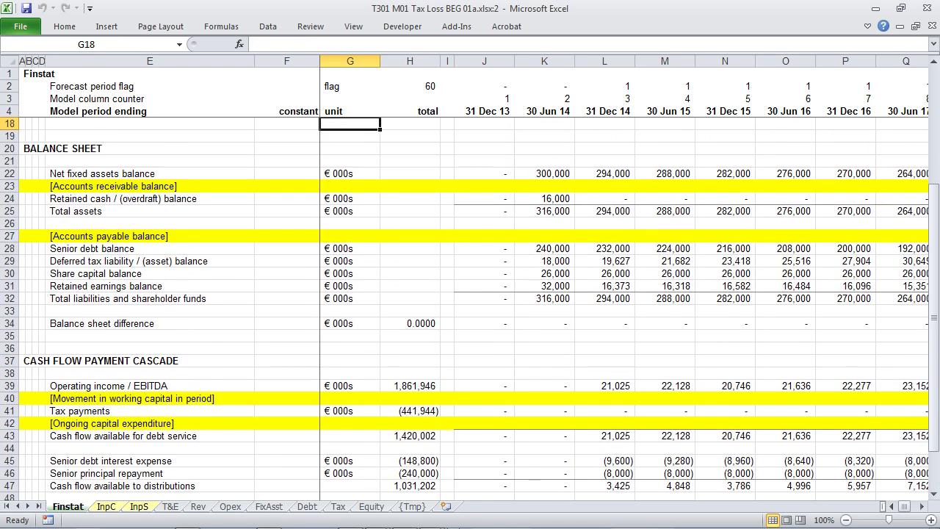
pyautogui.press('Down')
pyautogui.press('Down')
pyautogui.press('Down')
pyautogui.press('Down')
pyautogui.press('Down')
pyautogui.press('Down')
pyautogui.press('Down')
pyautogui.press('Down')
pyautogui.press('Down')
pyautogui.press('Down')
pyautogui.press('Right')
pyautogui.press('Right')
pyautogui.press('Right')
pyautogui.hotkey('ctrl', 'shift', 'Right')
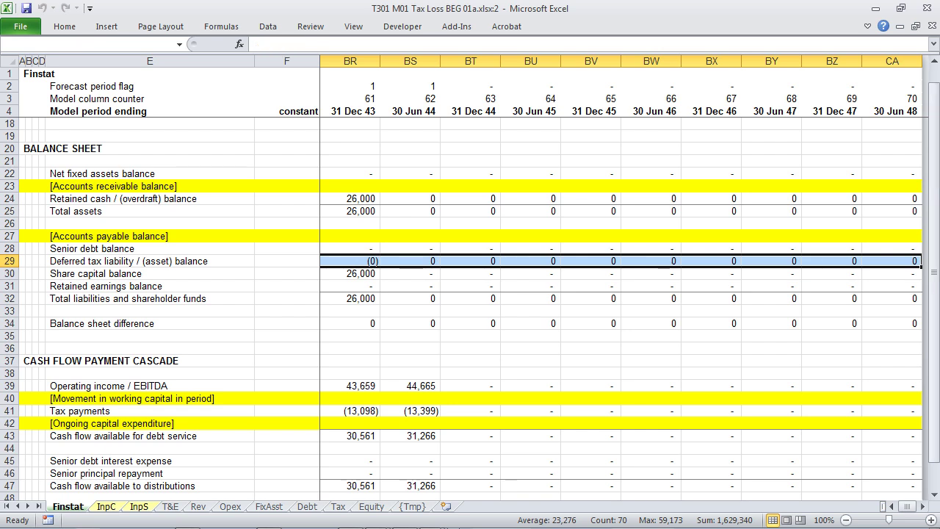
pyautogui.press('F11')
pyautogui.moveTo(352, 374)
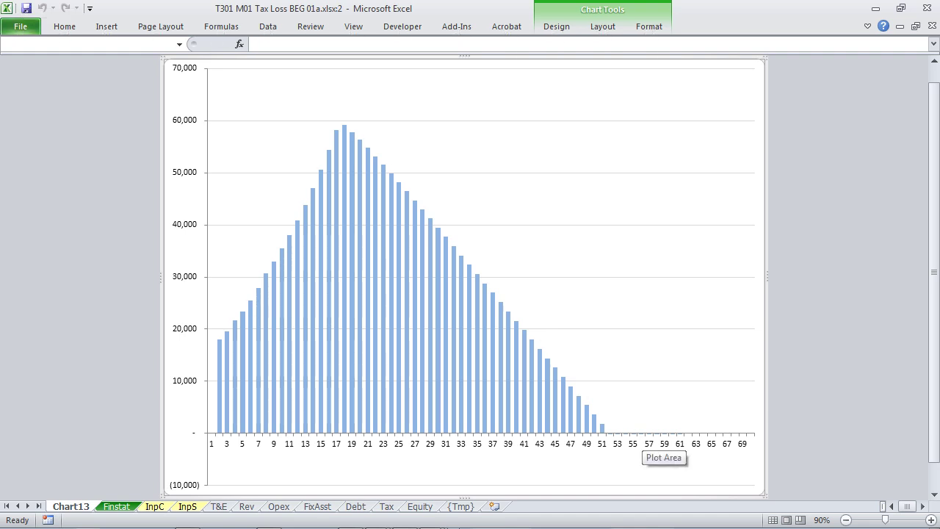
pyautogui.hotkey('alt', 'e')
pyautogui.press('l')
pyautogui.press('Return')
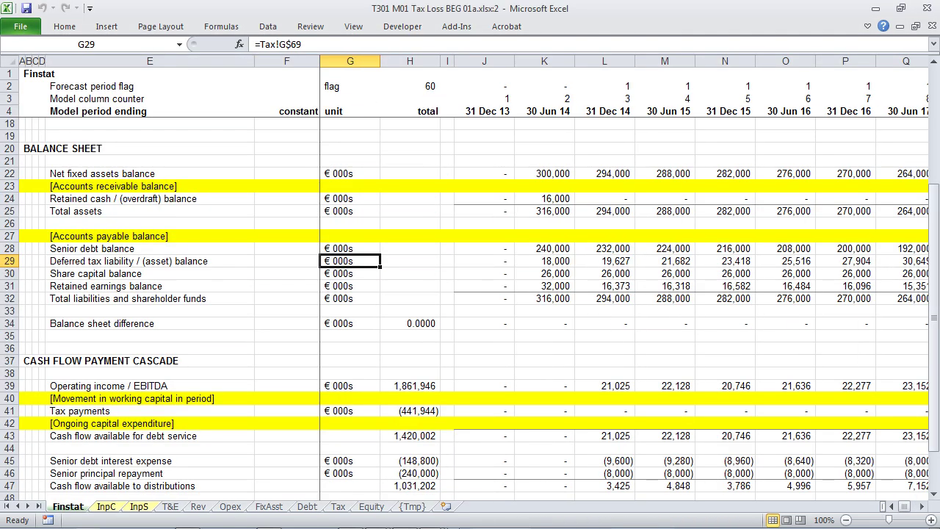
# Step: Check the final-period balance in BS29 by showing more decimals
pyautogui.press('Right')
pyautogui.press('Right')
pyautogui.press('Right')
pyautogui.press('Right')
pyautogui.press('Right')
pyautogui.press('Right')
pyautogui.press('Right')
pyautogui.press('Right')
pyautogui.press('Right')
pyautogui.press('Right')
pyautogui.press('Right')
pyautogui.press('Right')
pyautogui.press('Right')
pyautogui.press('Right')
pyautogui.press('Right')
pyautogui.press('Right')
pyautogui.press('Right')
pyautogui.press('Right')
pyautogui.press('Right')
pyautogui.press('Right')
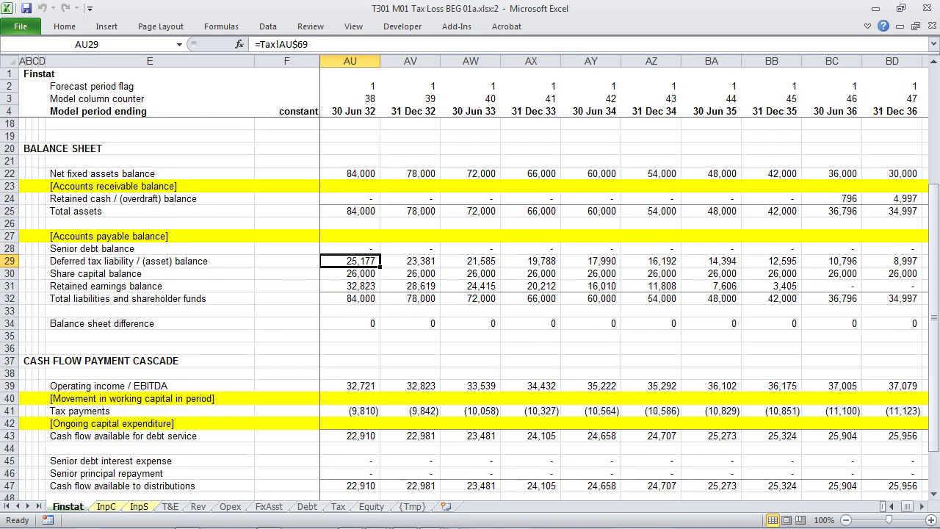
pyautogui.press('Right')
pyautogui.press('Right')
pyautogui.press('Right')
pyautogui.press('Right')
pyautogui.press('Right')
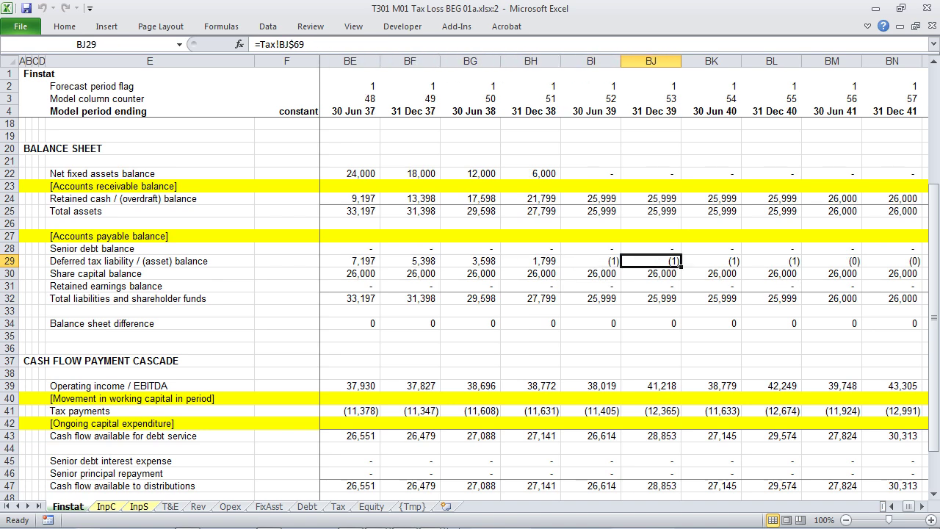
pyautogui.press('Right')
# Step: Copy BR29 into BS29 so it matches BR29's formatting
pyautogui.press('Right')
pyautogui.press('Right')
pyautogui.press('Right')
pyautogui.press('Right')
pyautogui.press('Right')
pyautogui.press('Right')
pyautogui.press('Right')
pyautogui.press('Right')
pyautogui.press('Right')
pyautogui.press('Right')
pyautogui.press('Left')
pyautogui.press('Left')
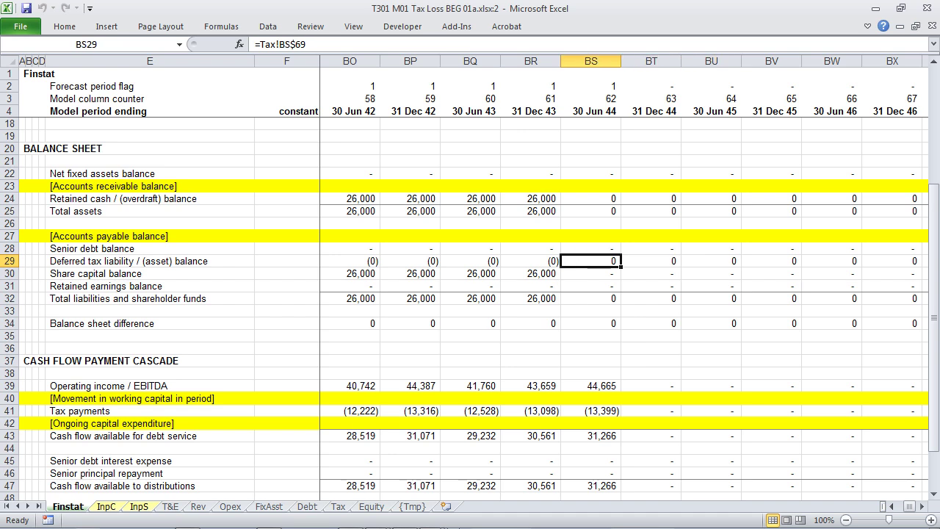
pyautogui.hotkey('alt', 'h')
pyautogui.press('0')
pyautogui.press('F4')
pyautogui.press('F4')
pyautogui.press('F4')
pyautogui.press('F4')
pyautogui.press('Left')
pyautogui.hotkey('ctrl', 'c')
pyautogui.press('Right')
pyautogui.press('Return')
pyautogui.press('Home')
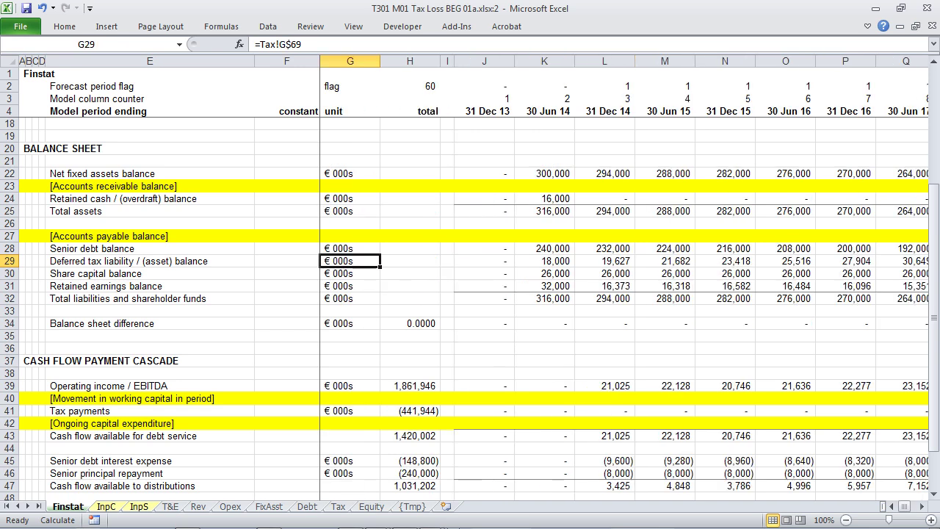